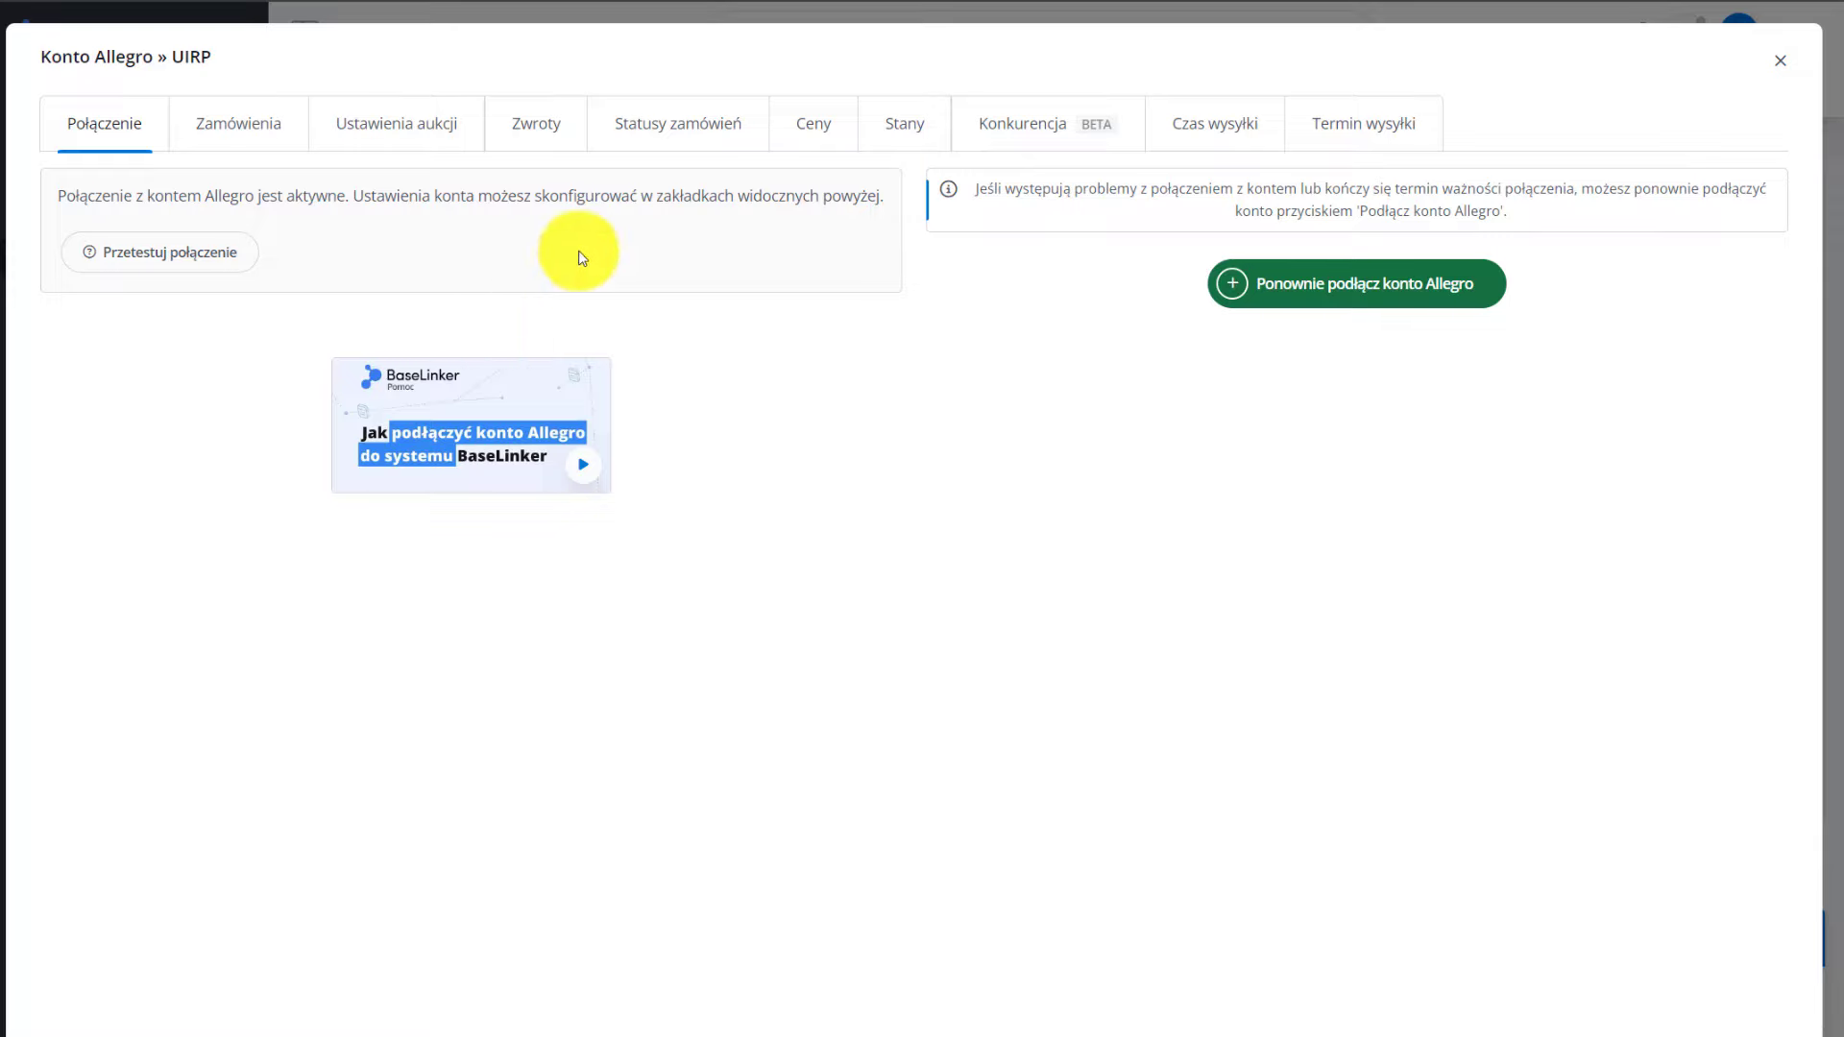
Enable competitor price checking (Sprawdzanie cen konkurencji) in the Allegro account's Konkurencja settings
{"action": "left_click", "coordinate": [1009, 123]}
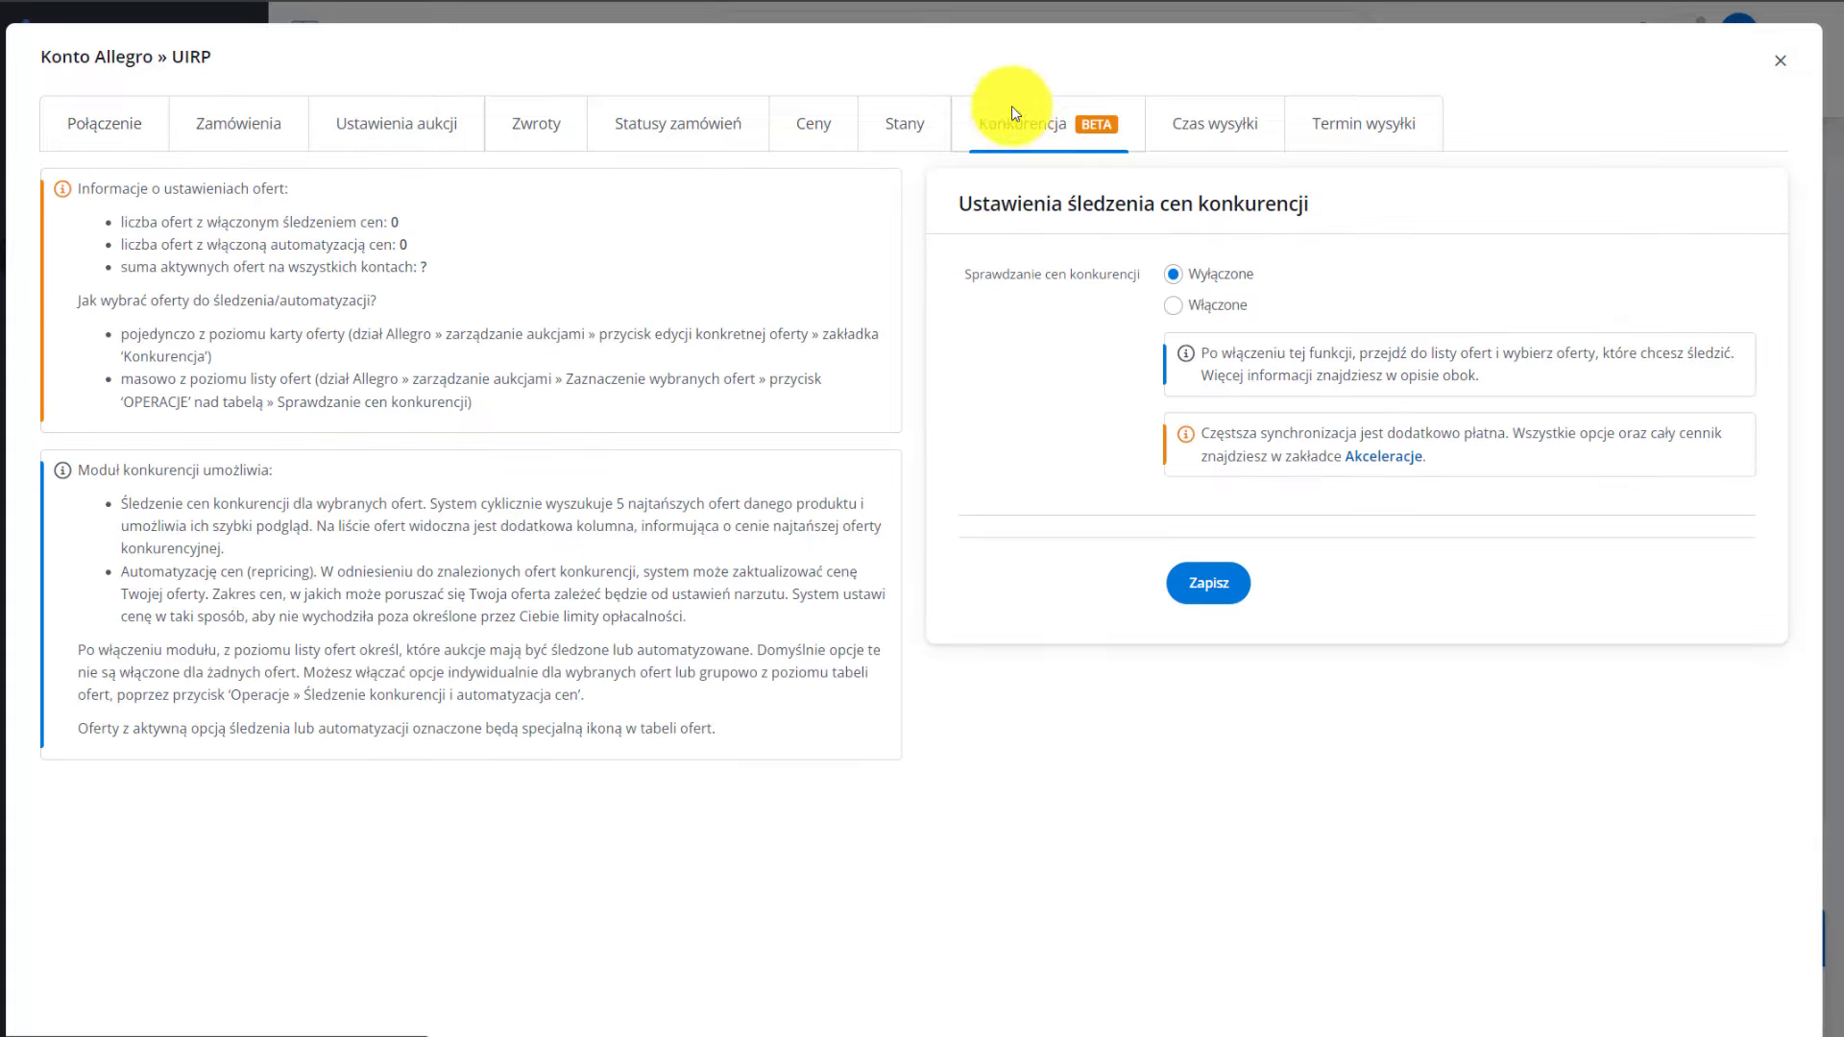
{"action": "left_click", "coordinate": [1232, 121]}
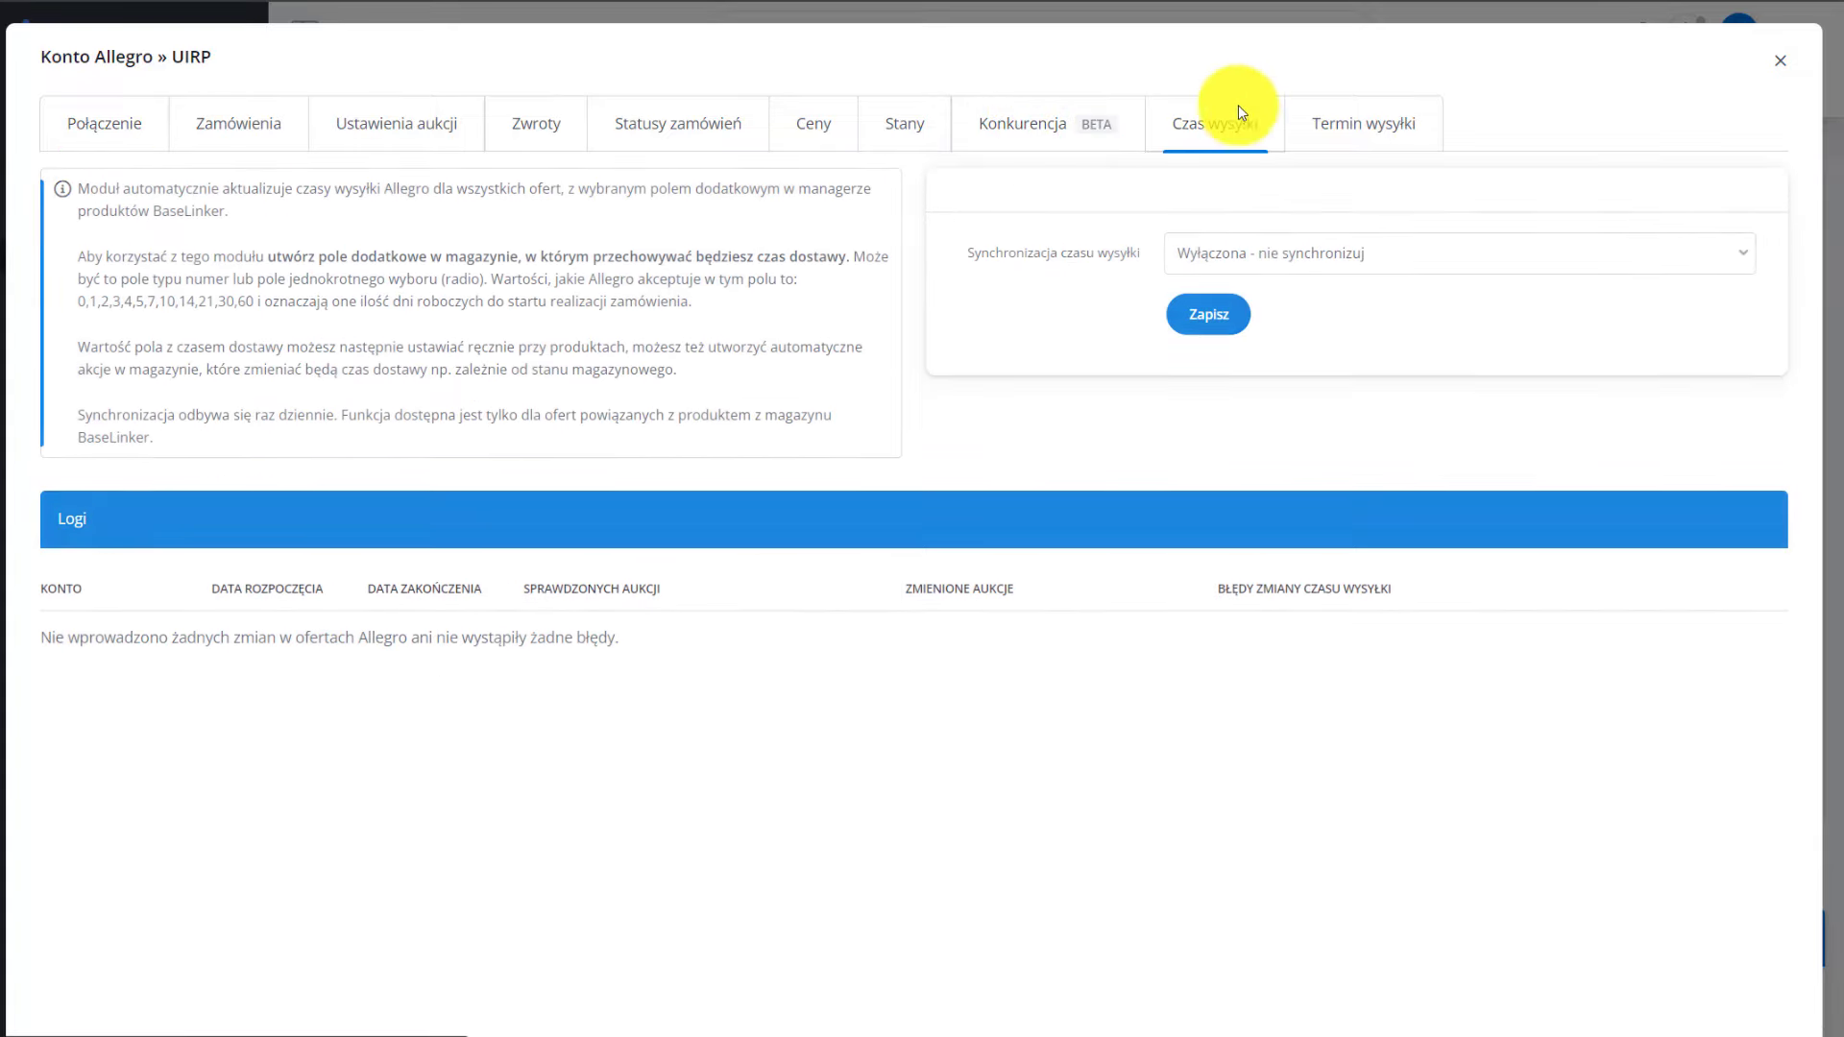
{"action": "left_click", "coordinate": [1373, 126]}
{"action": "left_click", "coordinate": [1052, 119]}
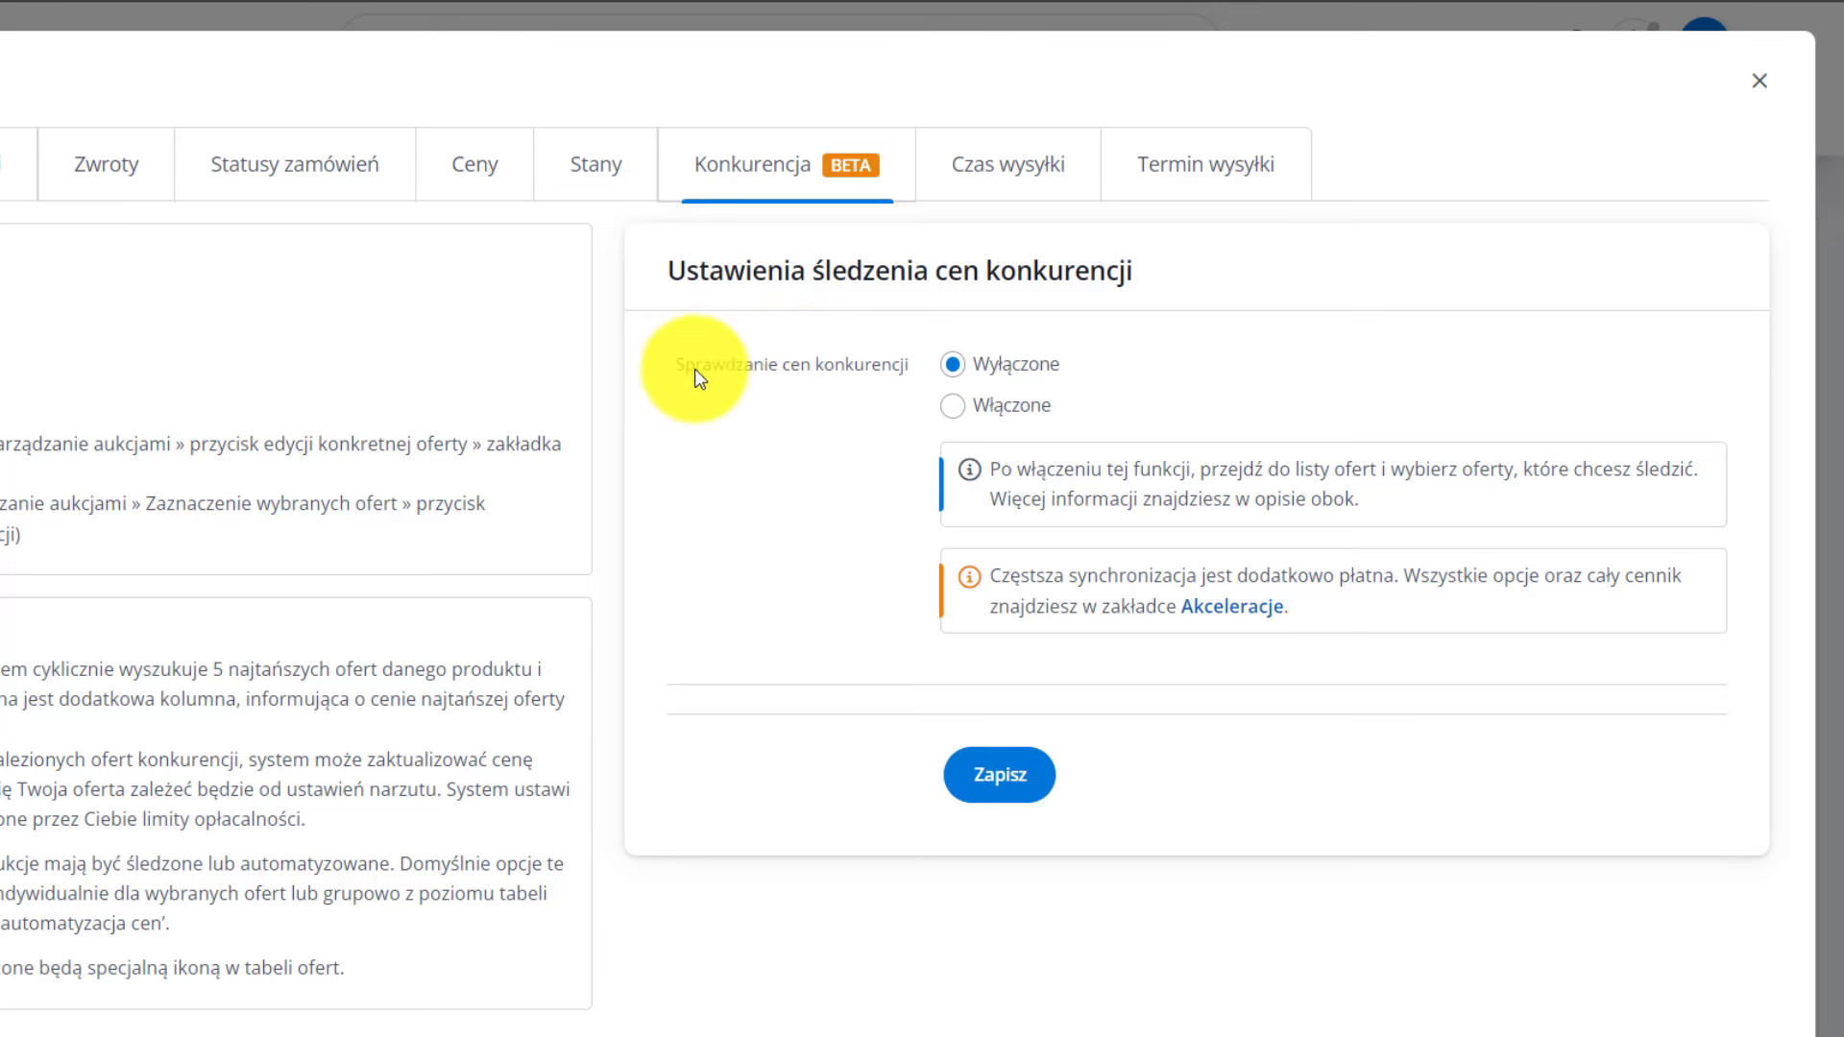
{"action": "left_click", "coordinate": [964, 406]}
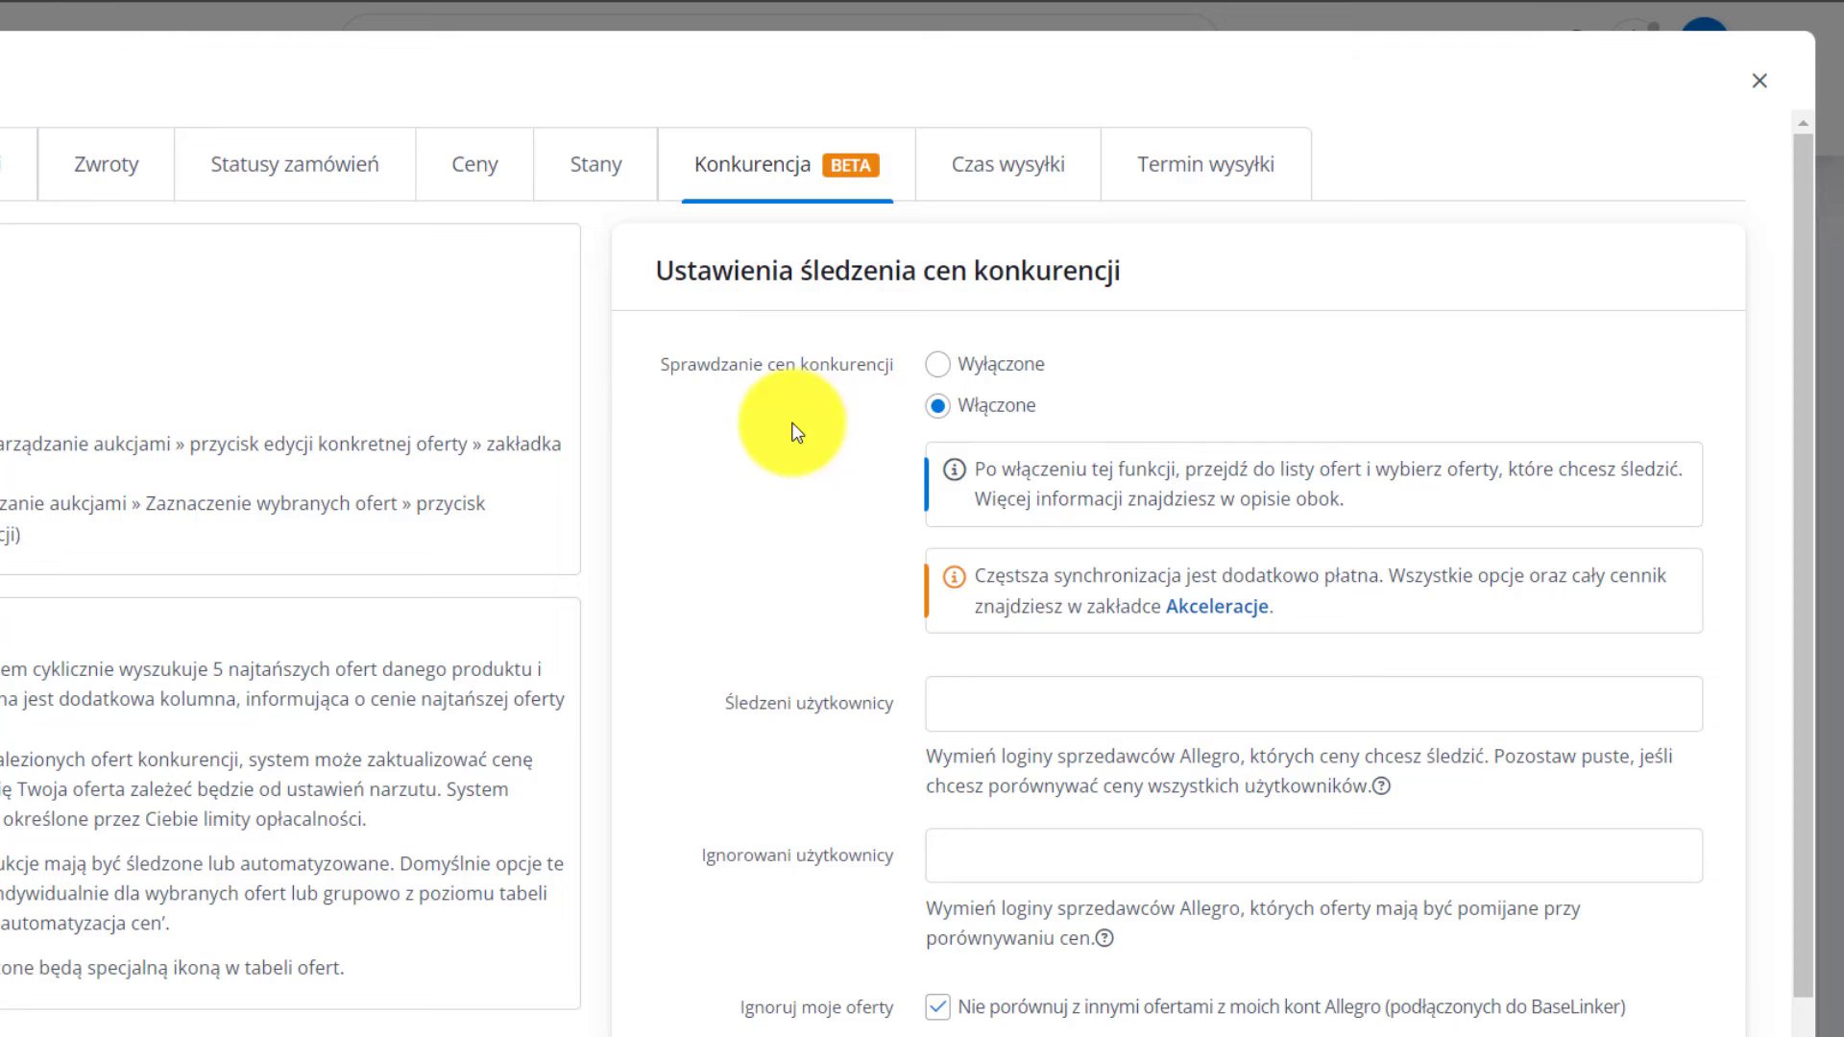
Restrict the competitor search to new-condition offers by setting Stan "Nowy" to Tak, with Typ wyszukiwania as Tylko po EAN
{"action": "scroll", "coordinate": [768, 529], "scroll_direction": "down", "scroll_amount": 1}
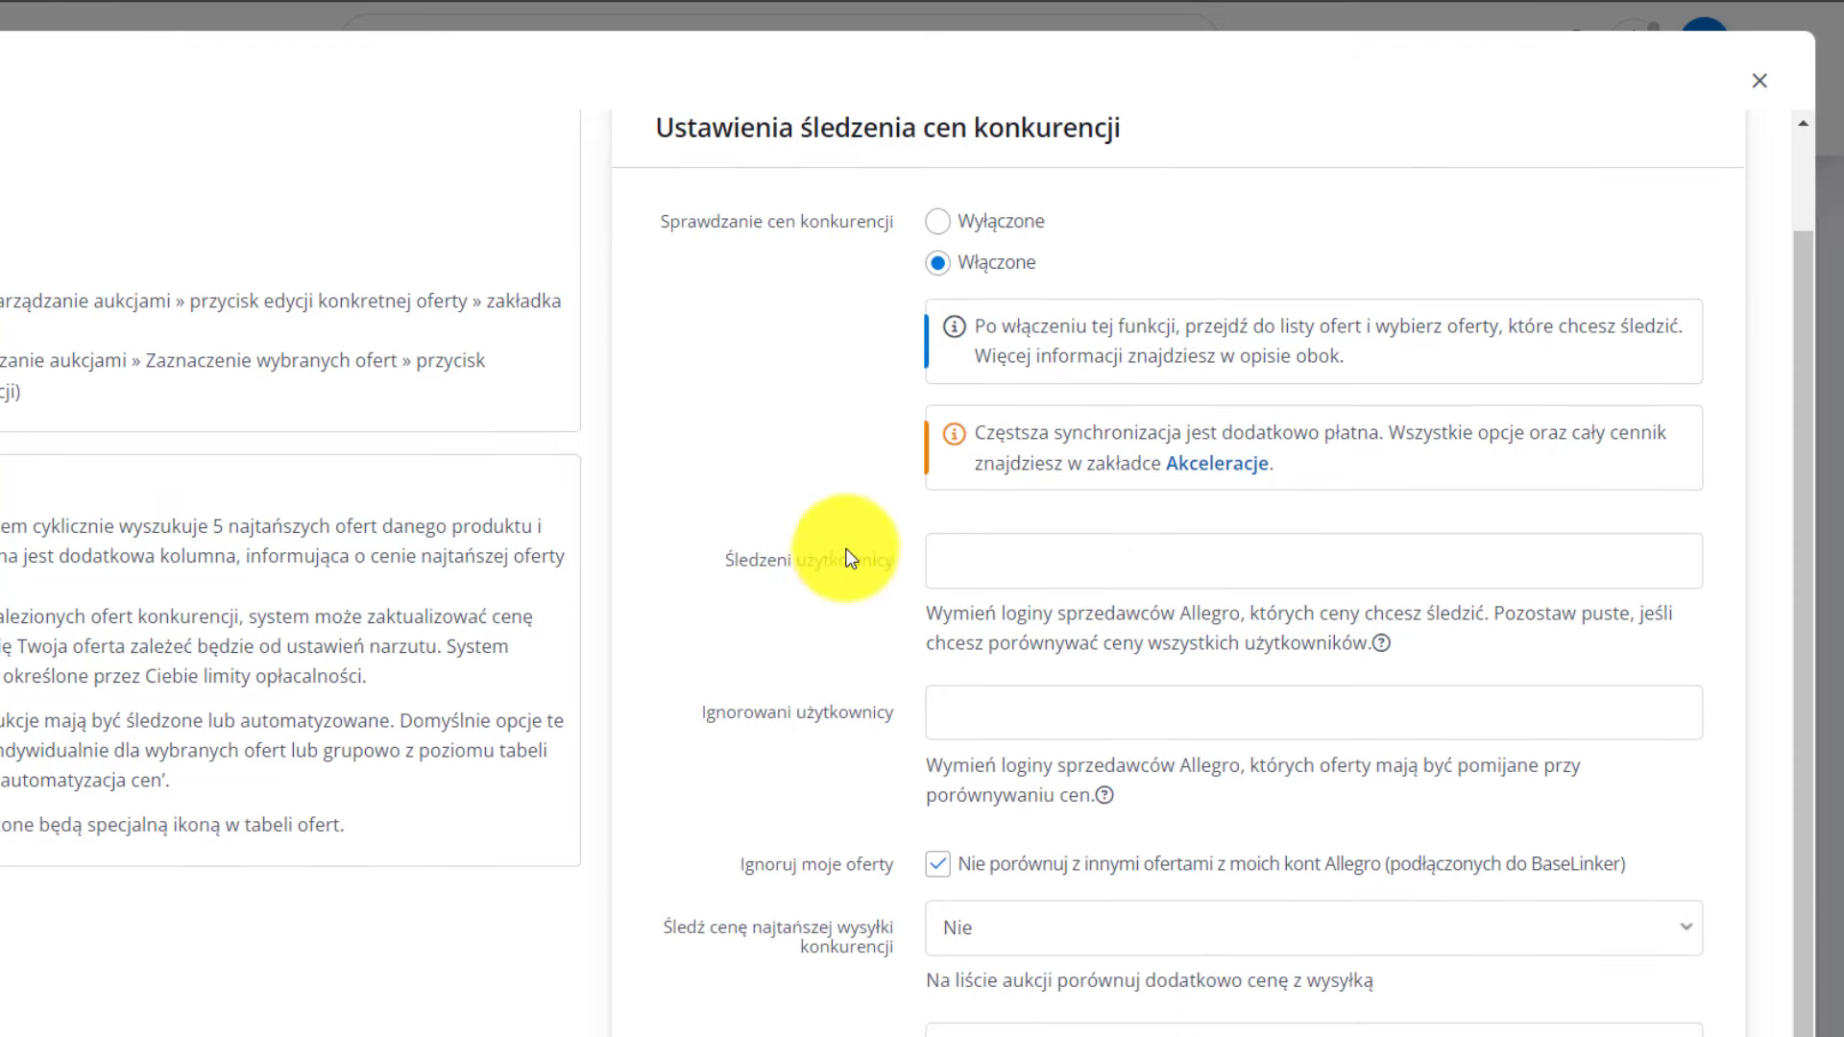
{"action": "scroll", "coordinate": [700, 546], "scroll_direction": "down", "scroll_amount": 1}
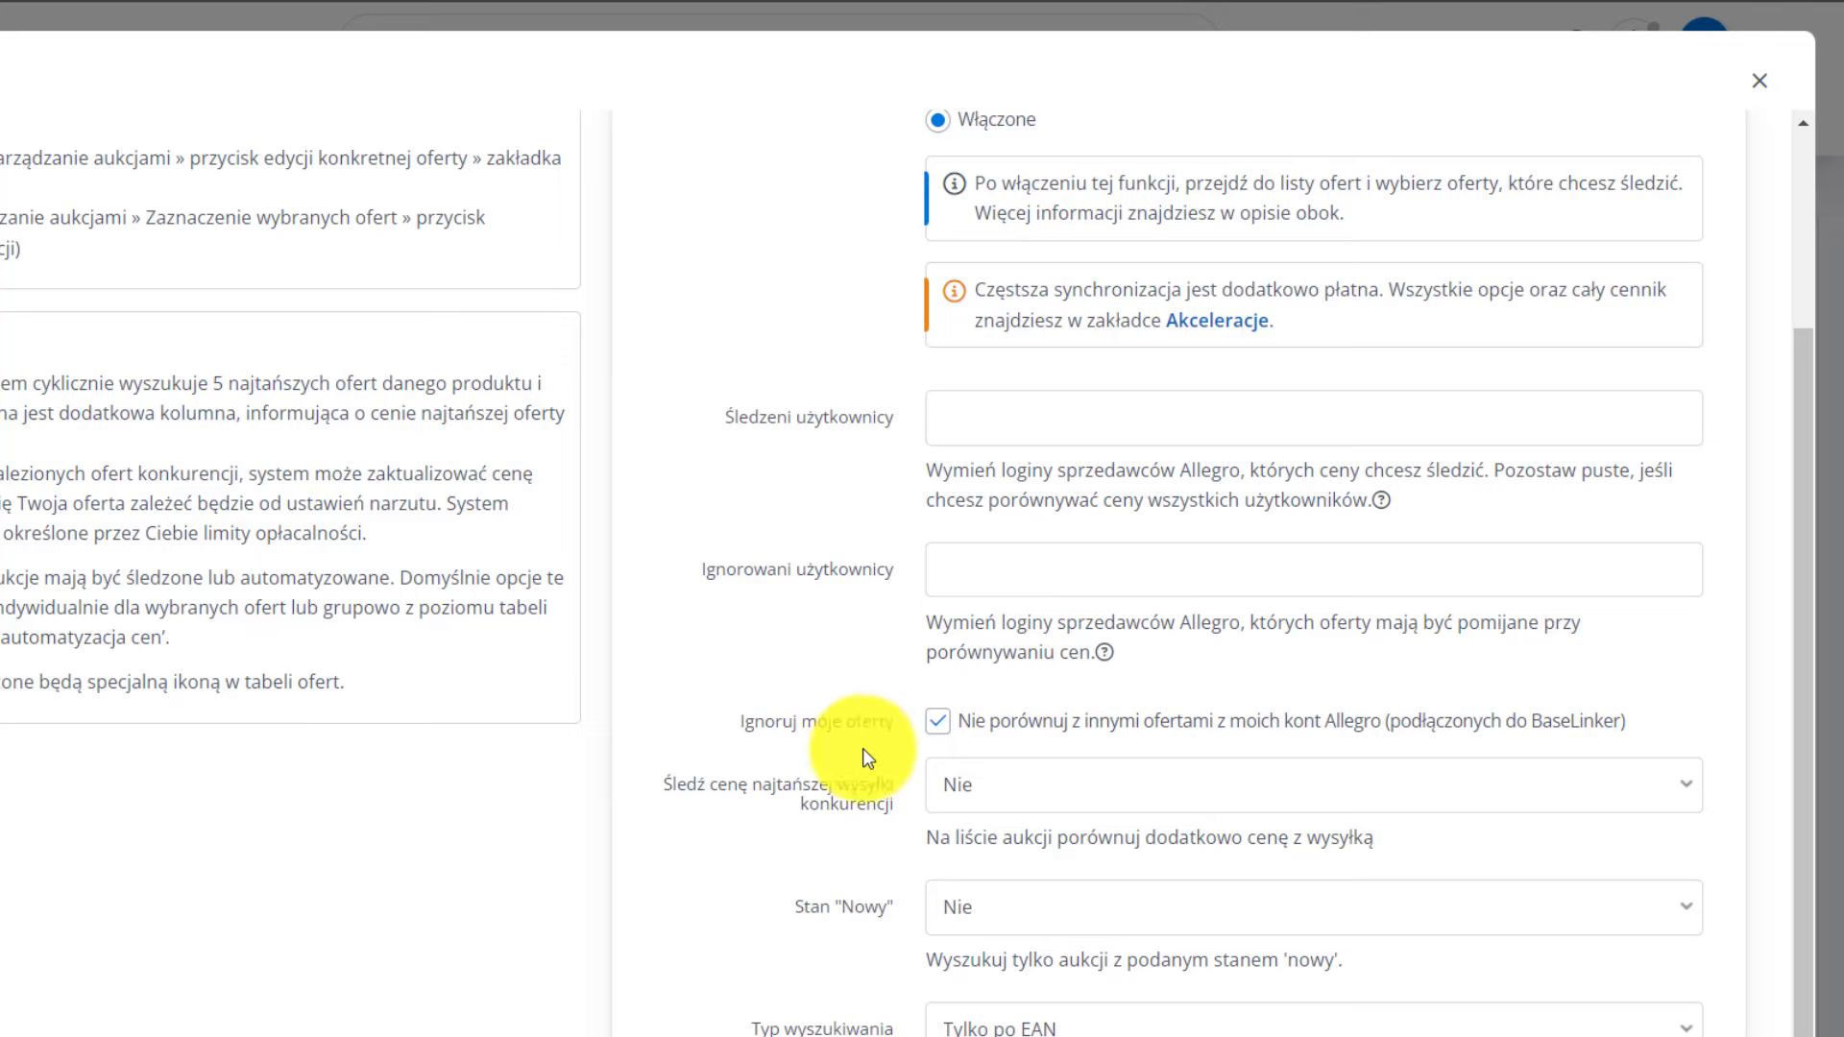
{"action": "scroll", "coordinate": [705, 619], "scroll_direction": "down", "scroll_amount": 2}
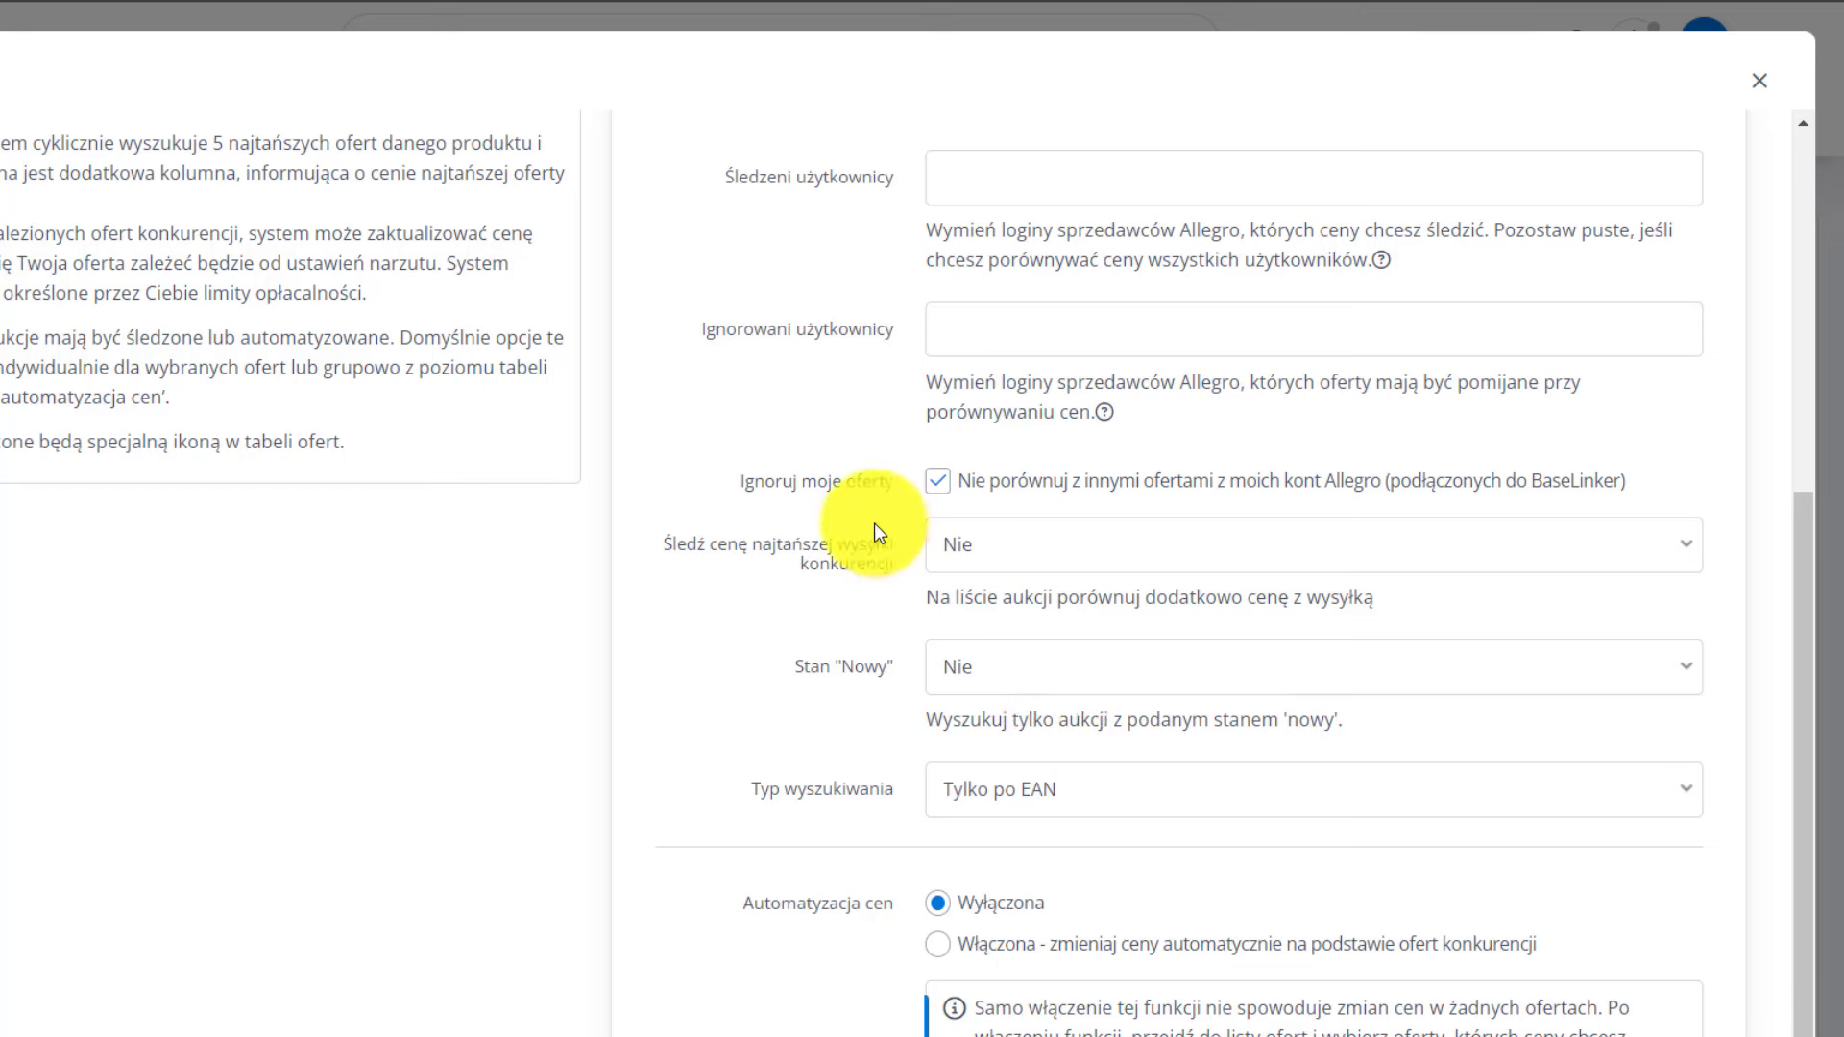
{"action": "left_click", "coordinate": [1064, 666]}
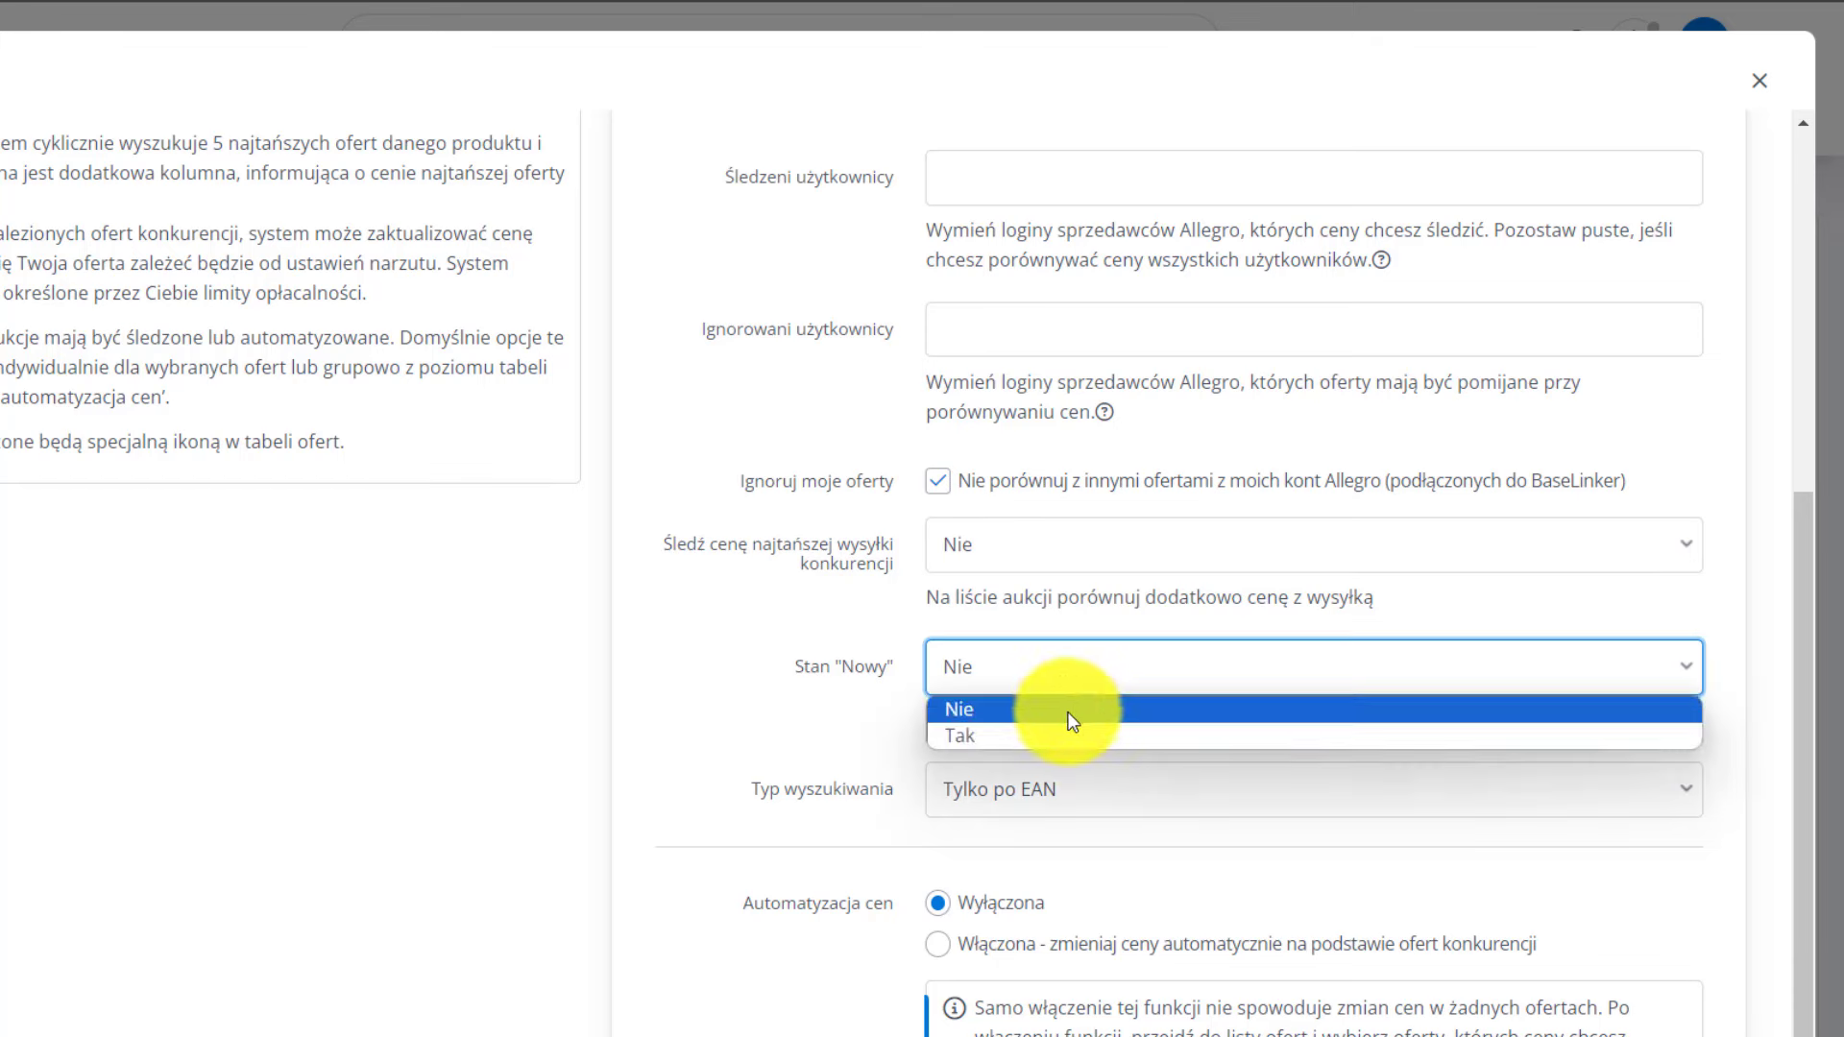
{"action": "left_click", "coordinate": [1064, 736]}
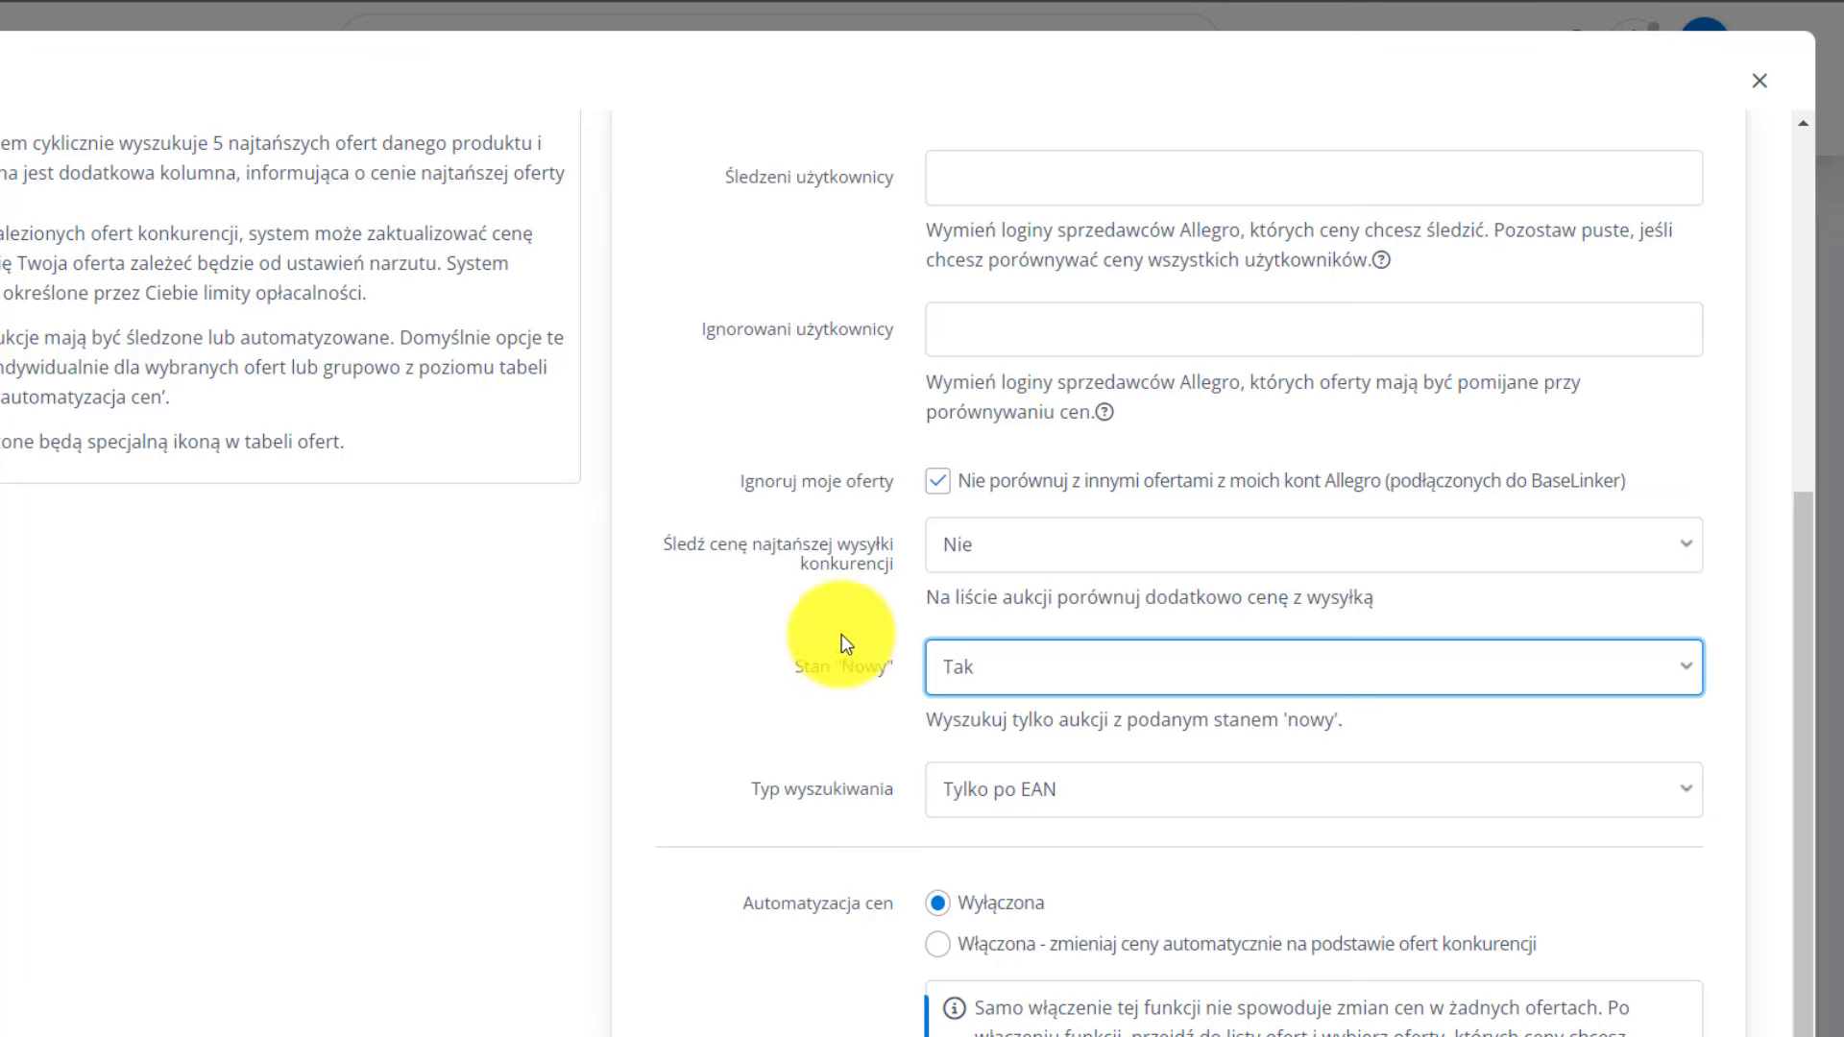
{"action": "left_click", "coordinate": [1138, 798]}
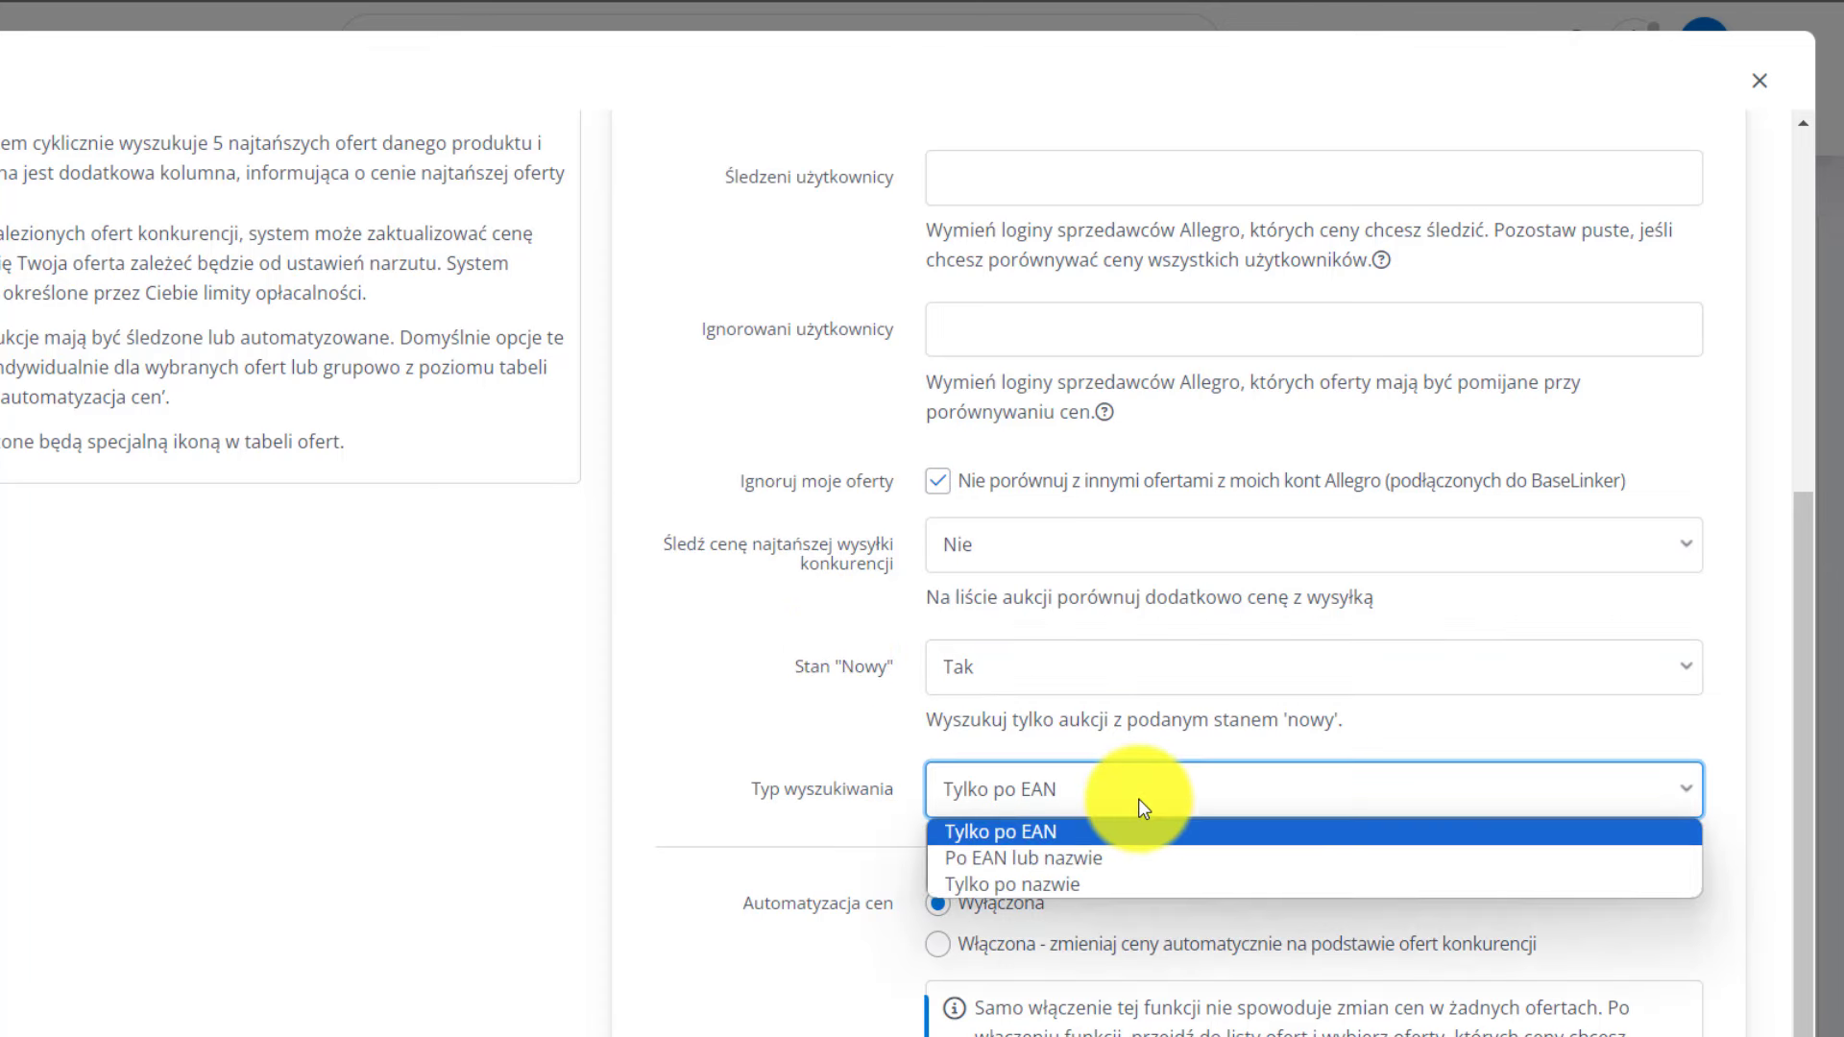
{"action": "left_click", "coordinate": [1046, 837]}
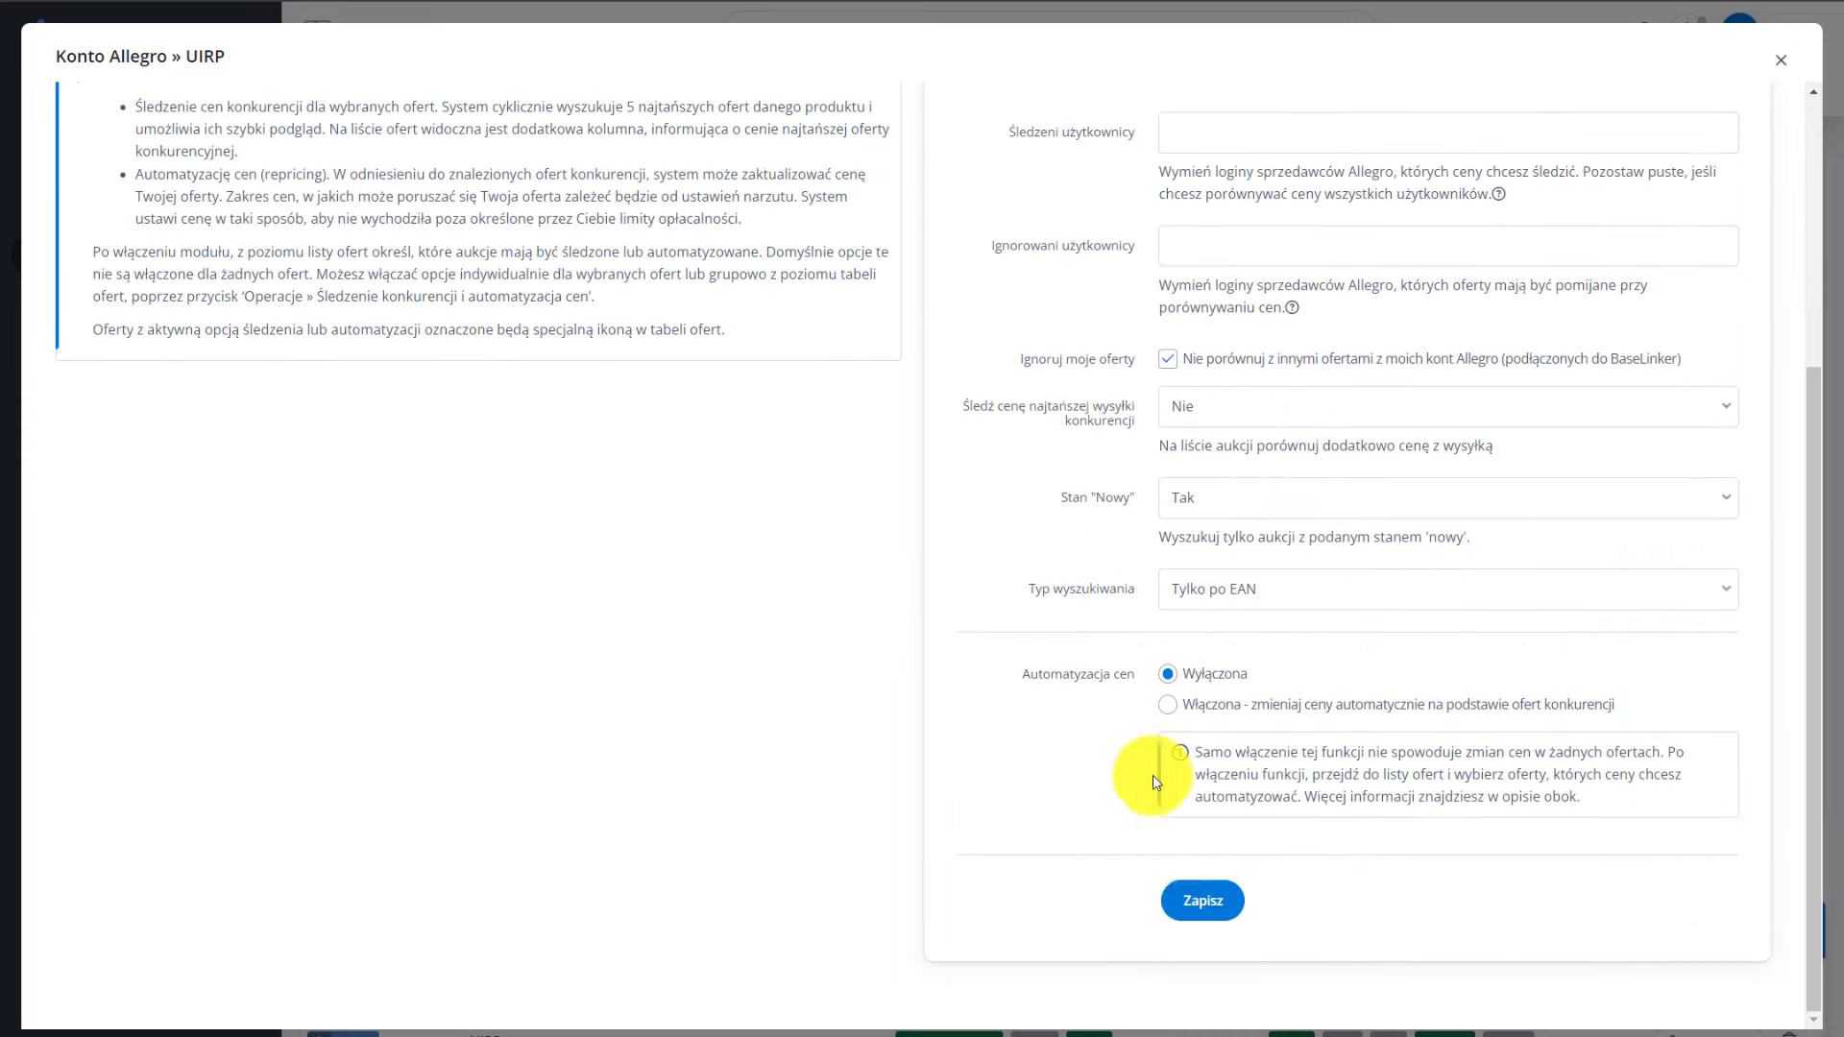
Enable price automation based on competitor offers, with the method "zarówno zwiększaj jak i zmniejszaj ceny"
{"action": "left_click", "coordinate": [1191, 705]}
{"action": "scroll", "coordinate": [976, 659], "scroll_direction": "down", "scroll_amount": 3}
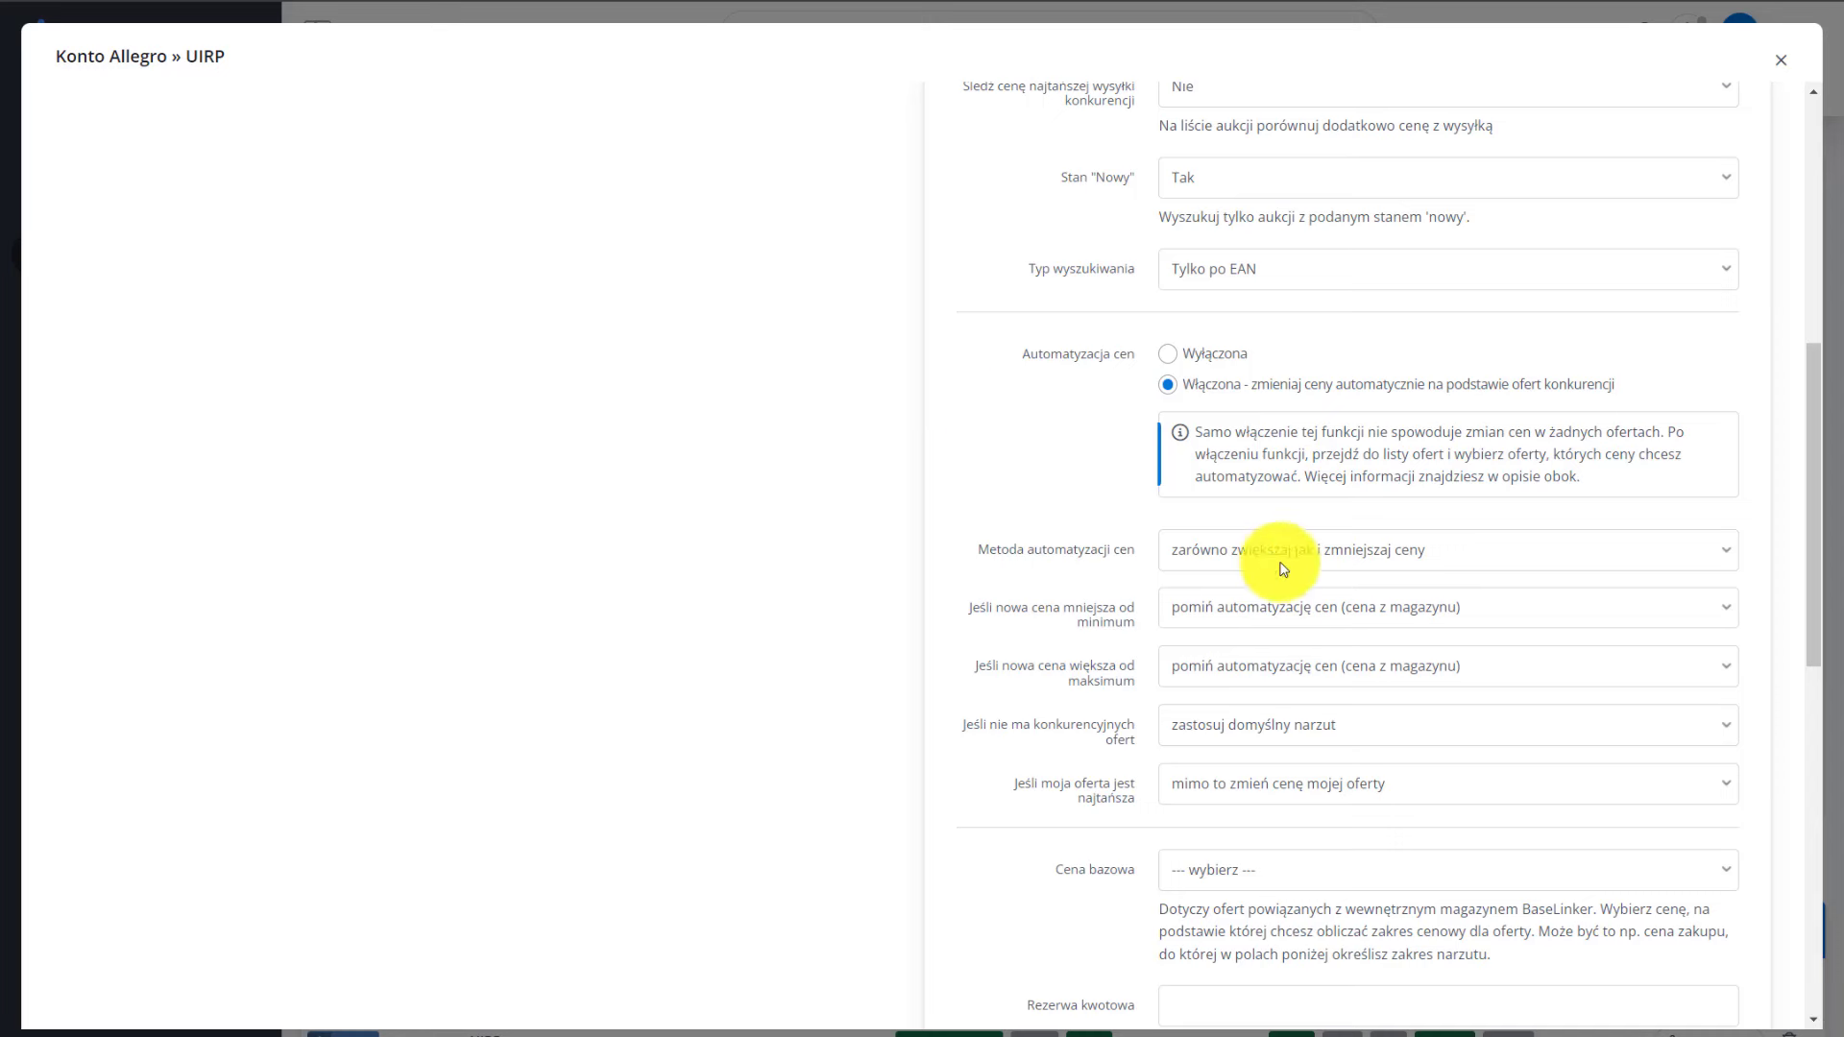
{"action": "left_click", "coordinate": [1398, 551]}
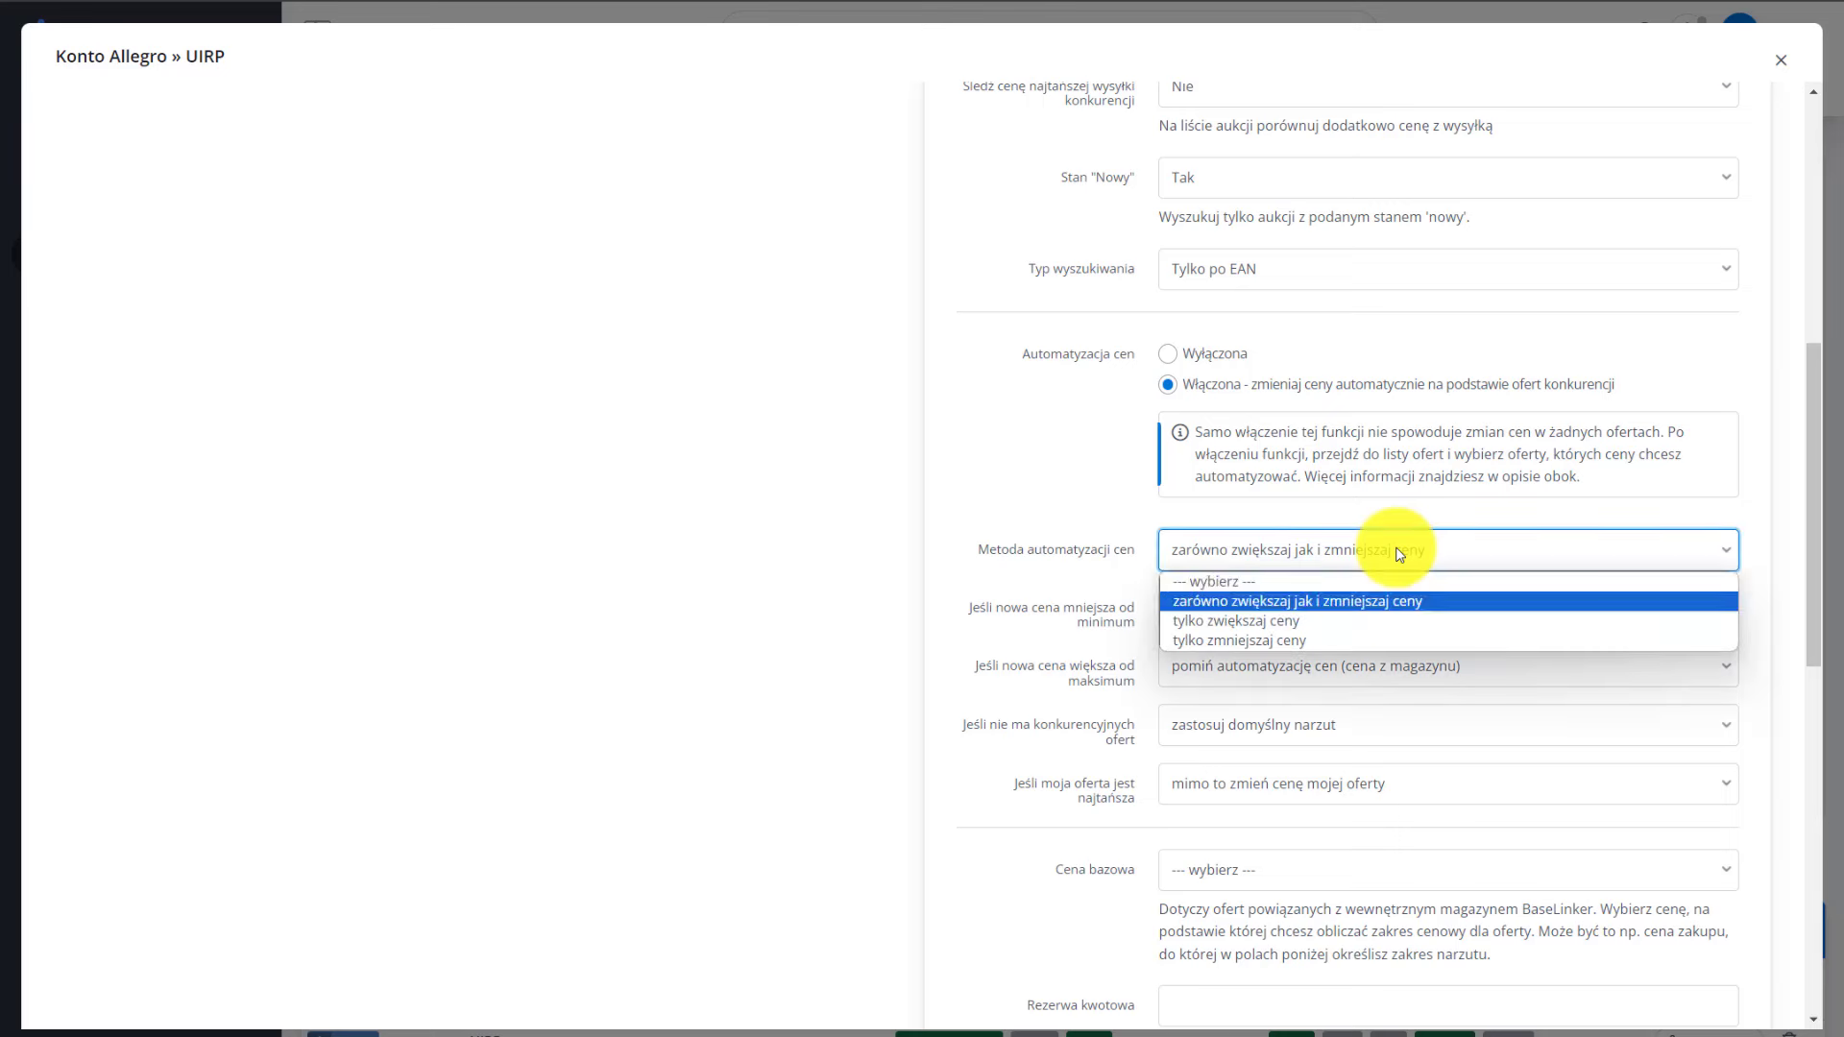
{"action": "left_click", "coordinate": [1360, 605]}
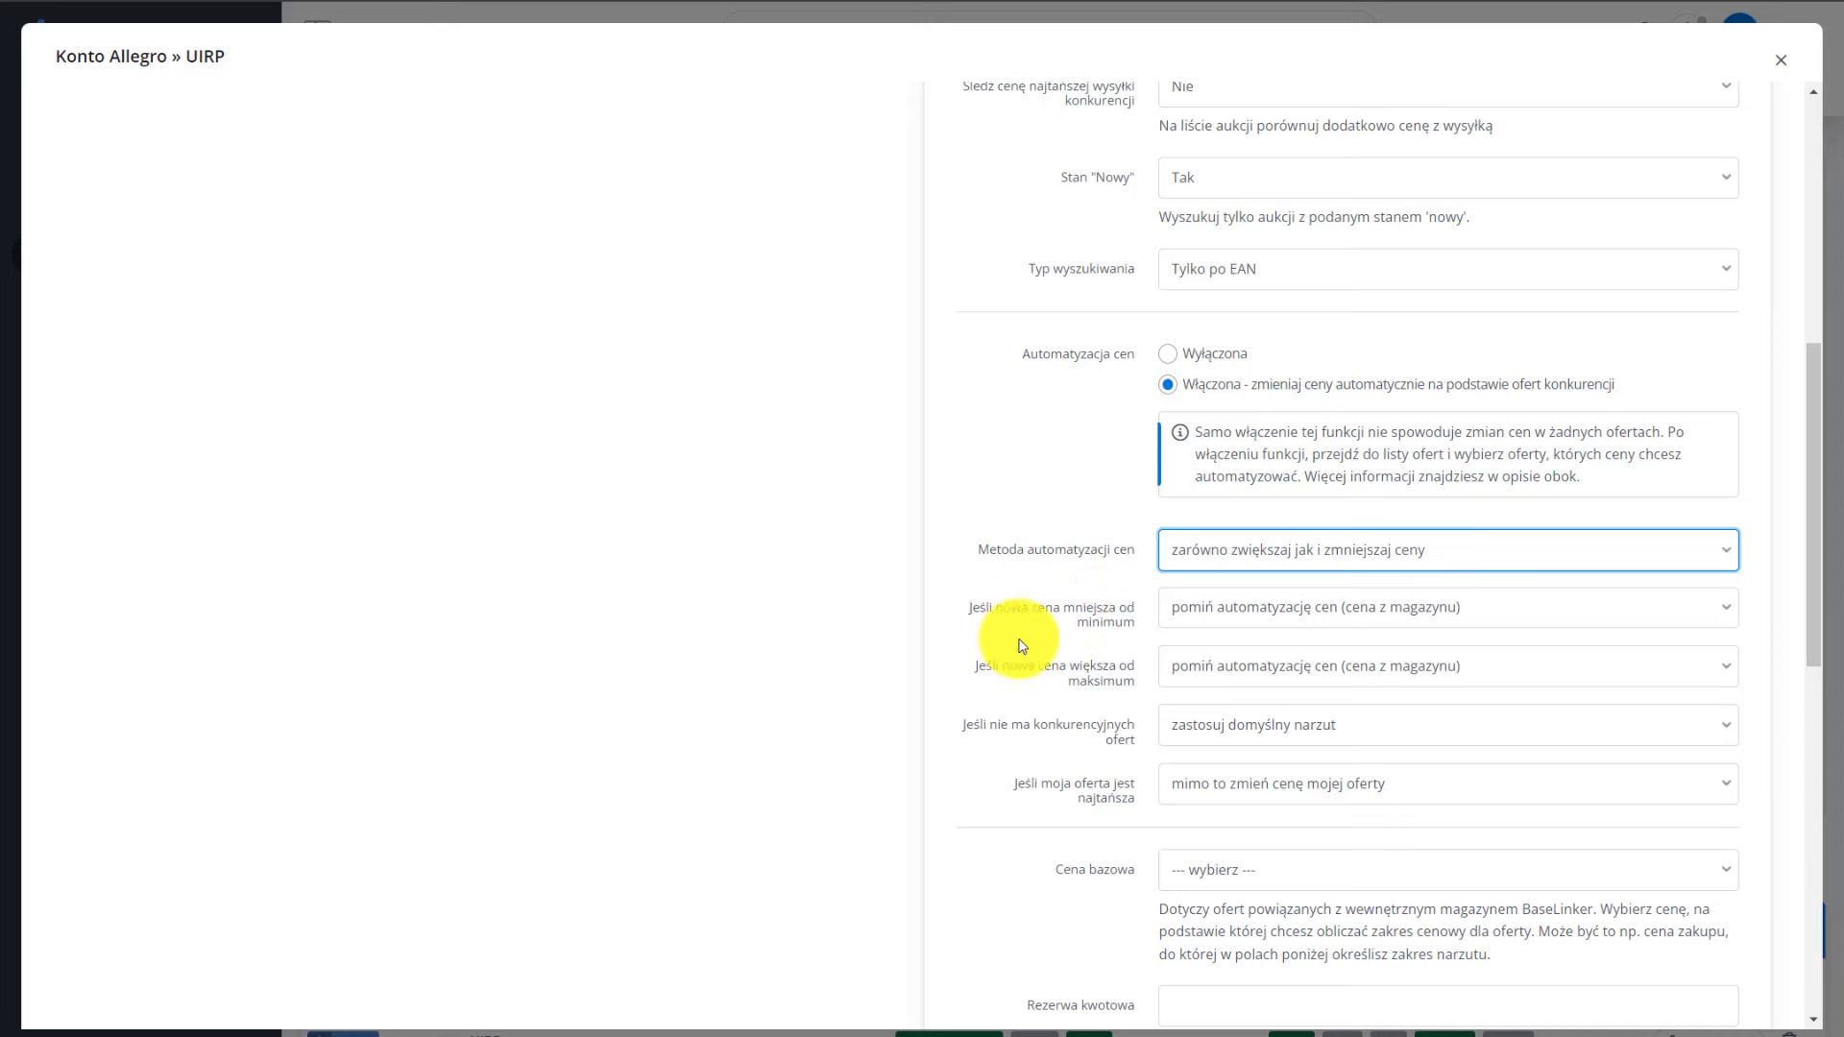
Set the below-minimum price rule to "zastosuj moje minimum" and the above-maximum rule to "zastosuj domyślny narzut"
{"action": "left_click", "coordinate": [1376, 625]}
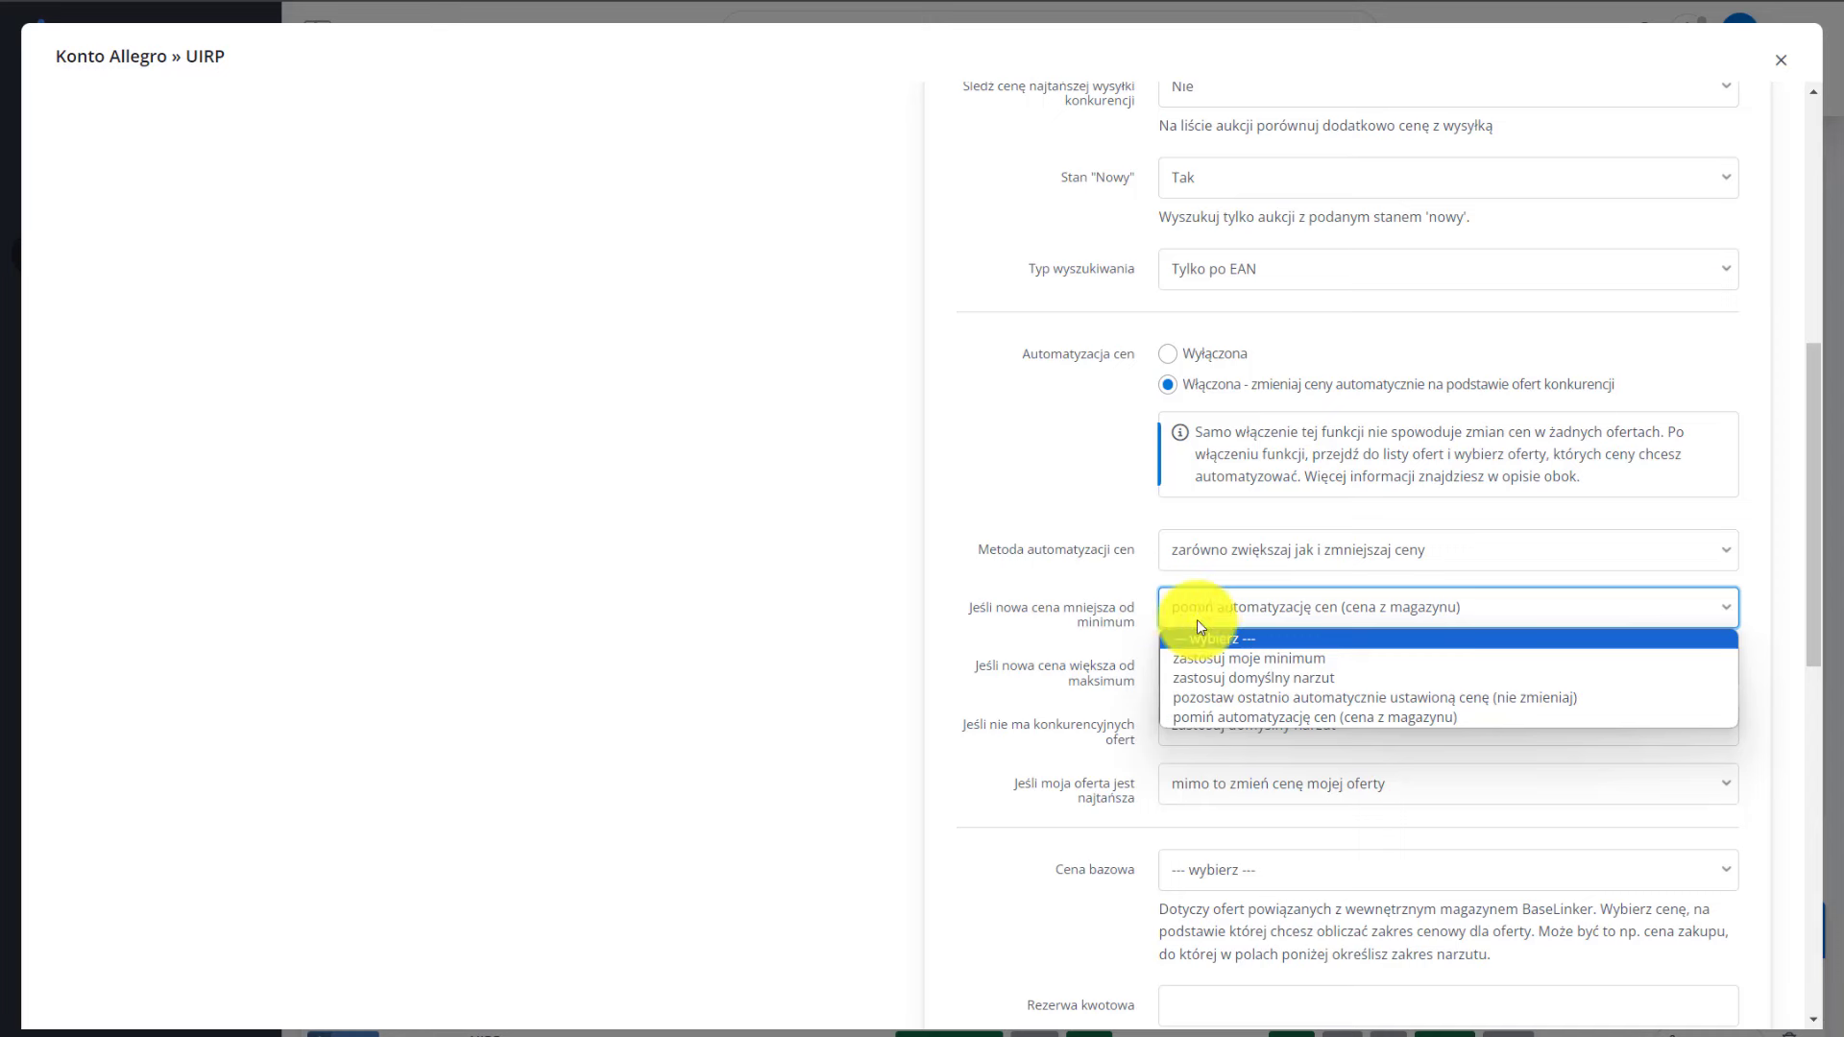
{"action": "left_click", "coordinate": [1264, 659]}
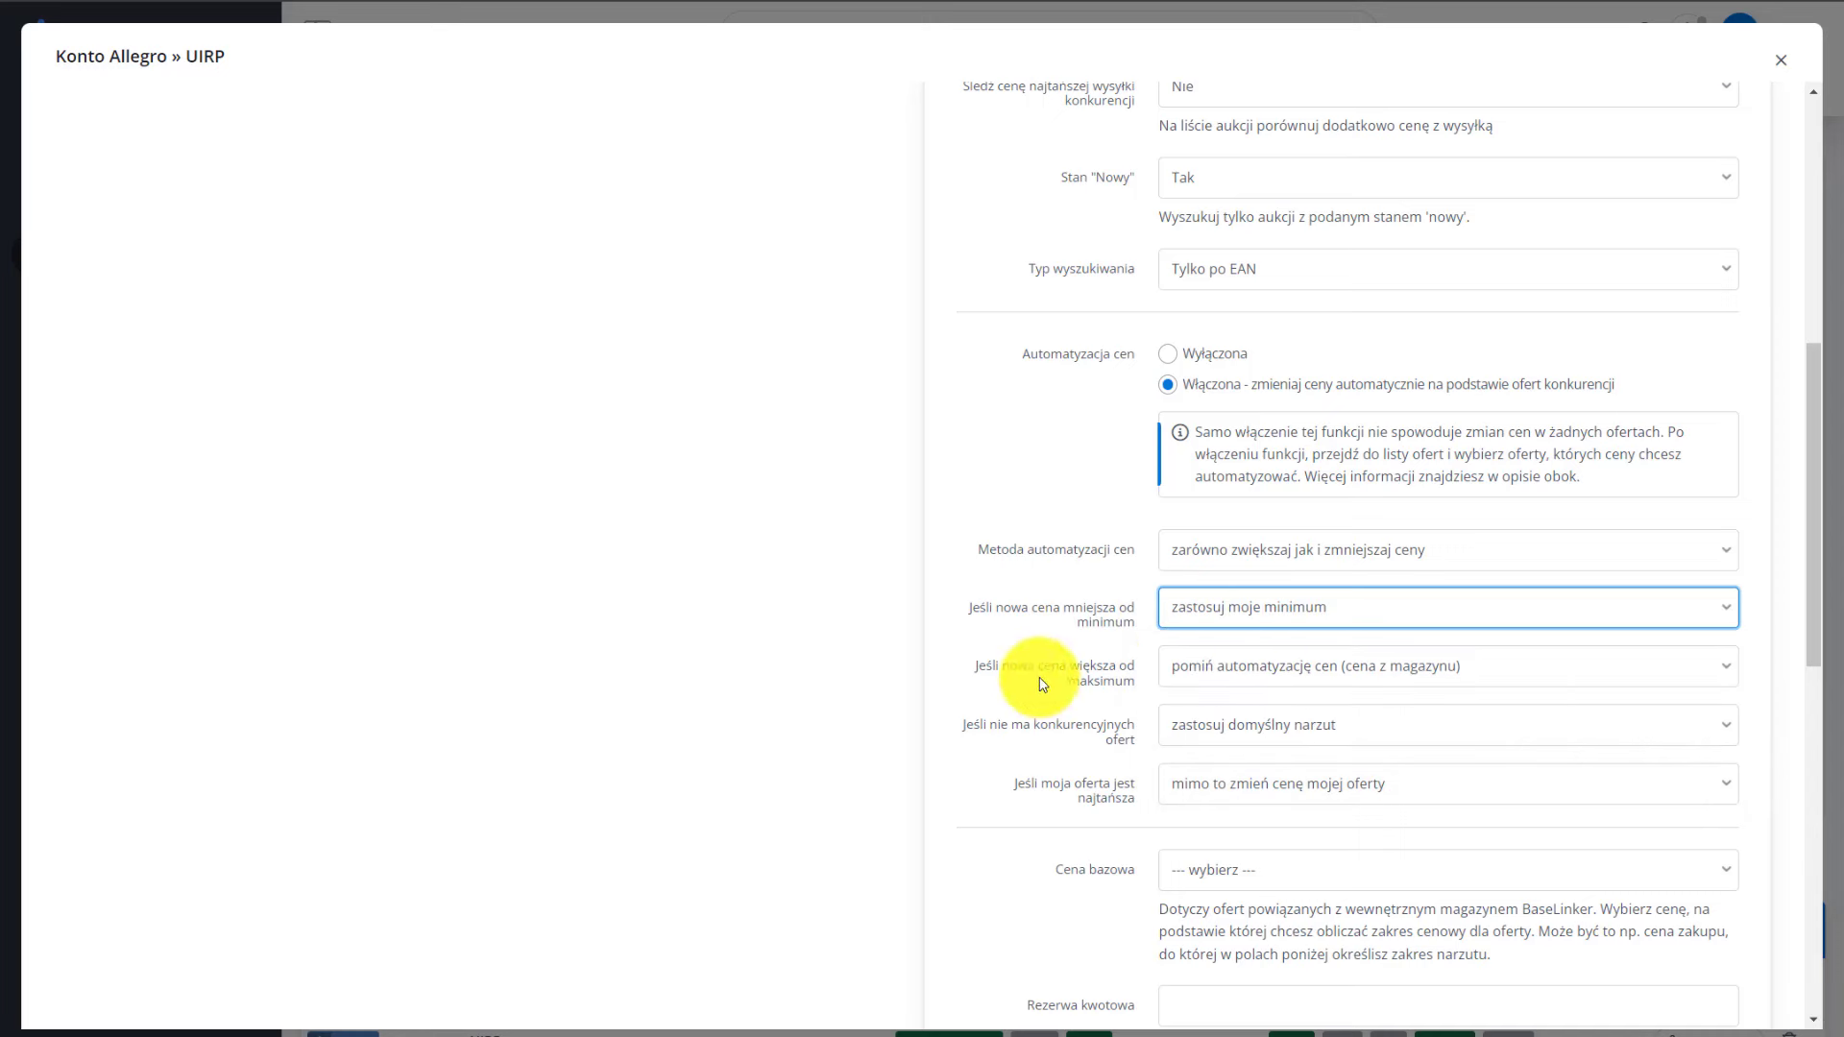
{"action": "left_click", "coordinate": [1310, 676]}
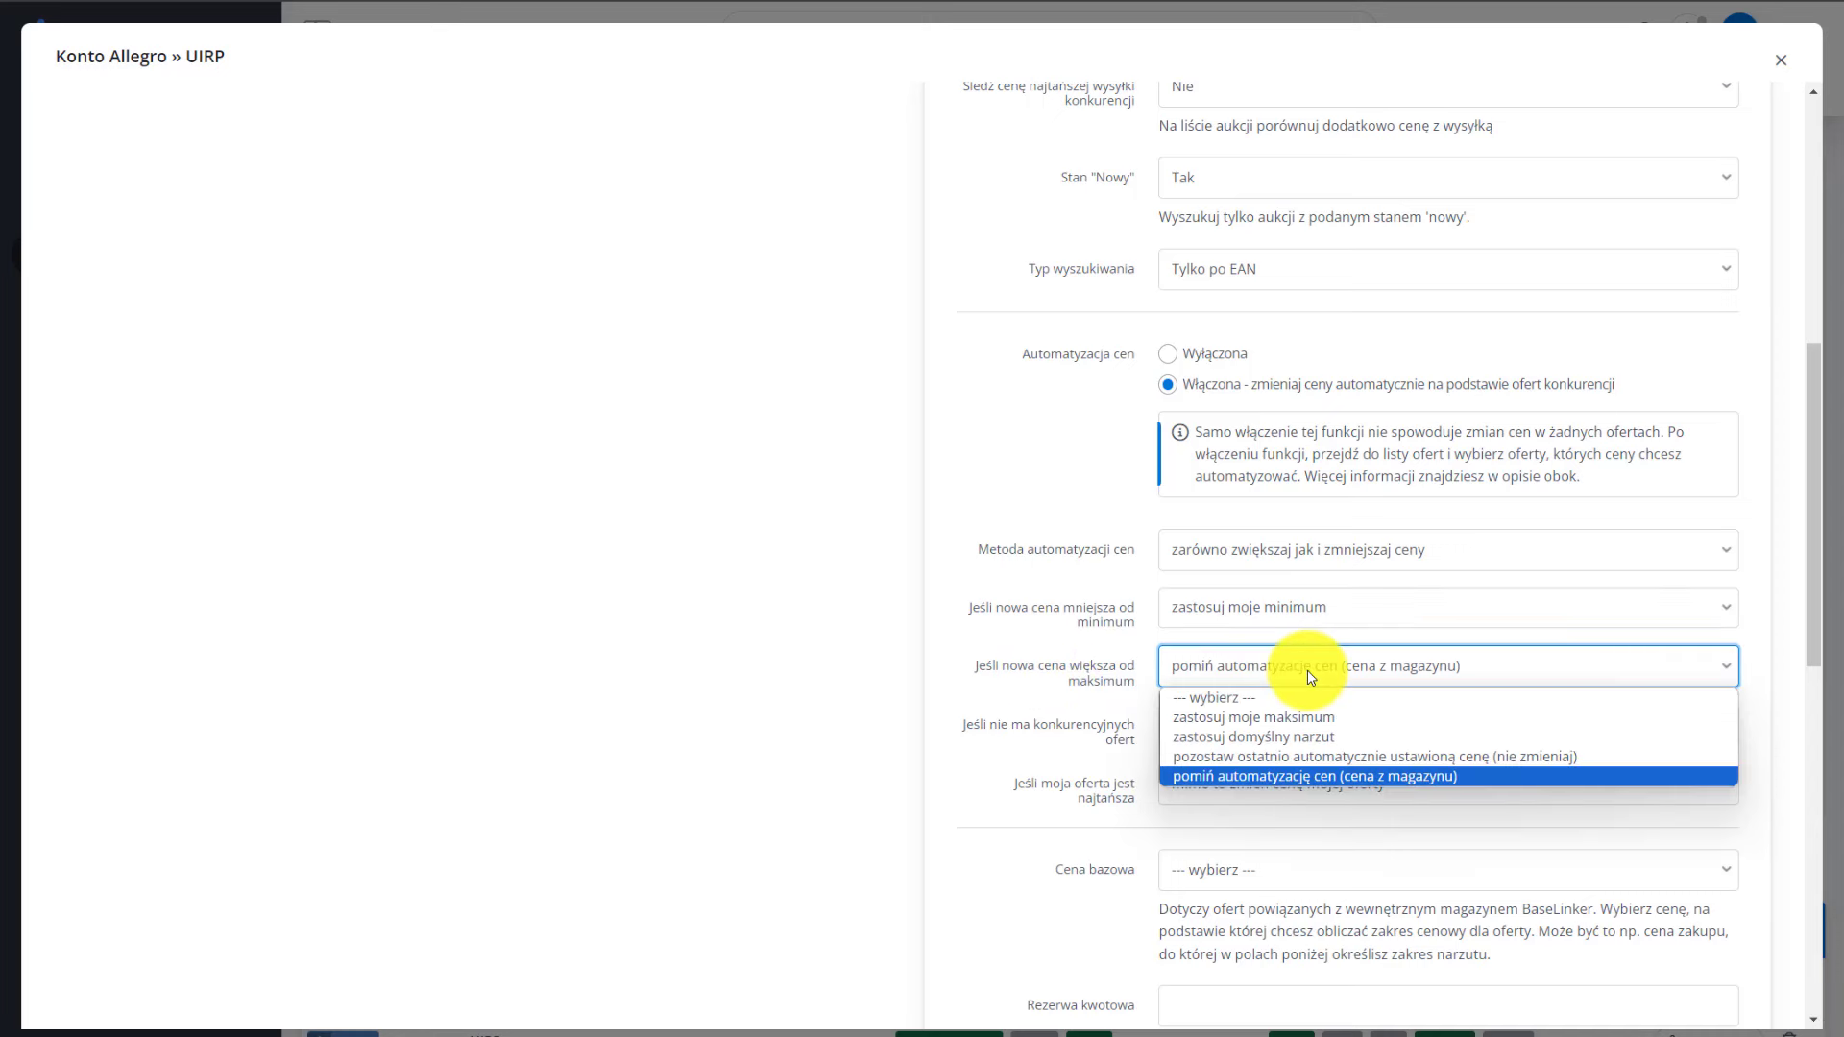
{"action": "left_click", "coordinate": [1345, 736]}
Set the no-competing-offers rule to "pomiń automatyzację cen (cena z magazynu)" and the cheapest-offer rule to "mimo to zmień cenę mojej oferty"
{"action": "scroll", "coordinate": [1030, 692], "scroll_direction": "down", "scroll_amount": 1}
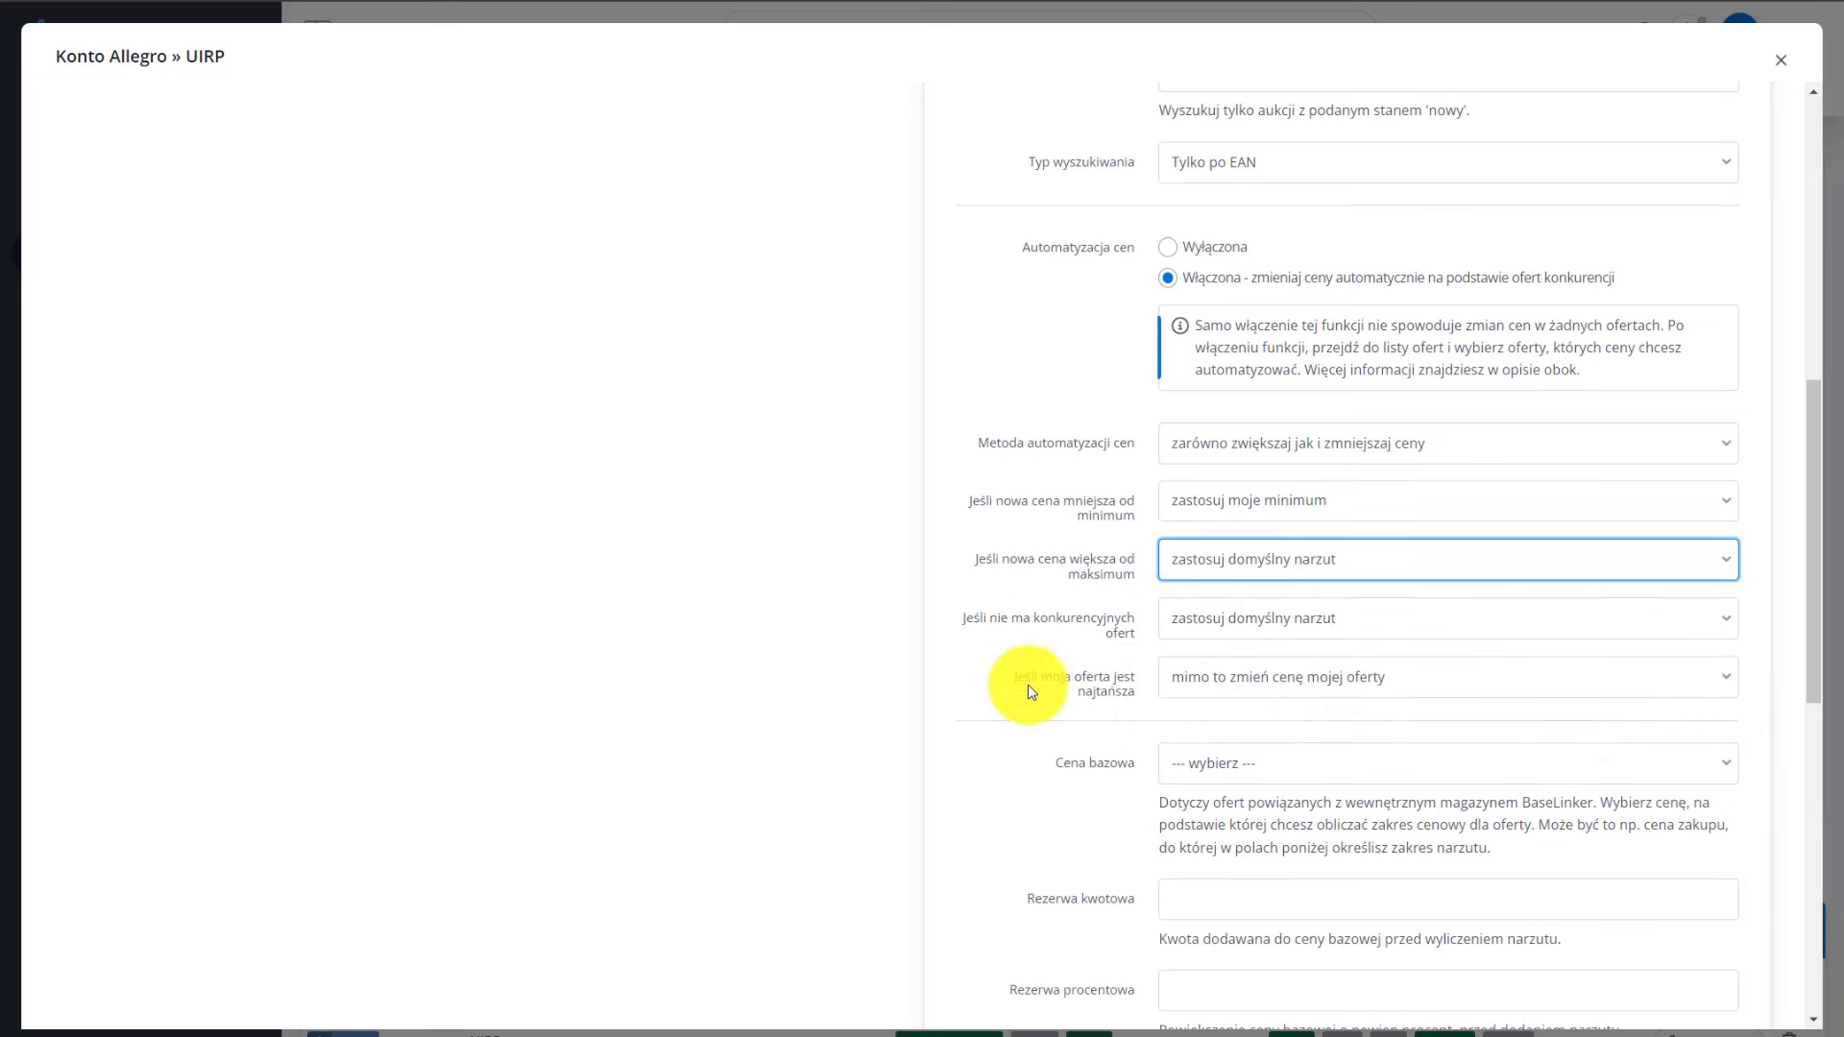
{"action": "left_click", "coordinate": [1292, 640]}
{"action": "left_click", "coordinate": [1284, 706]}
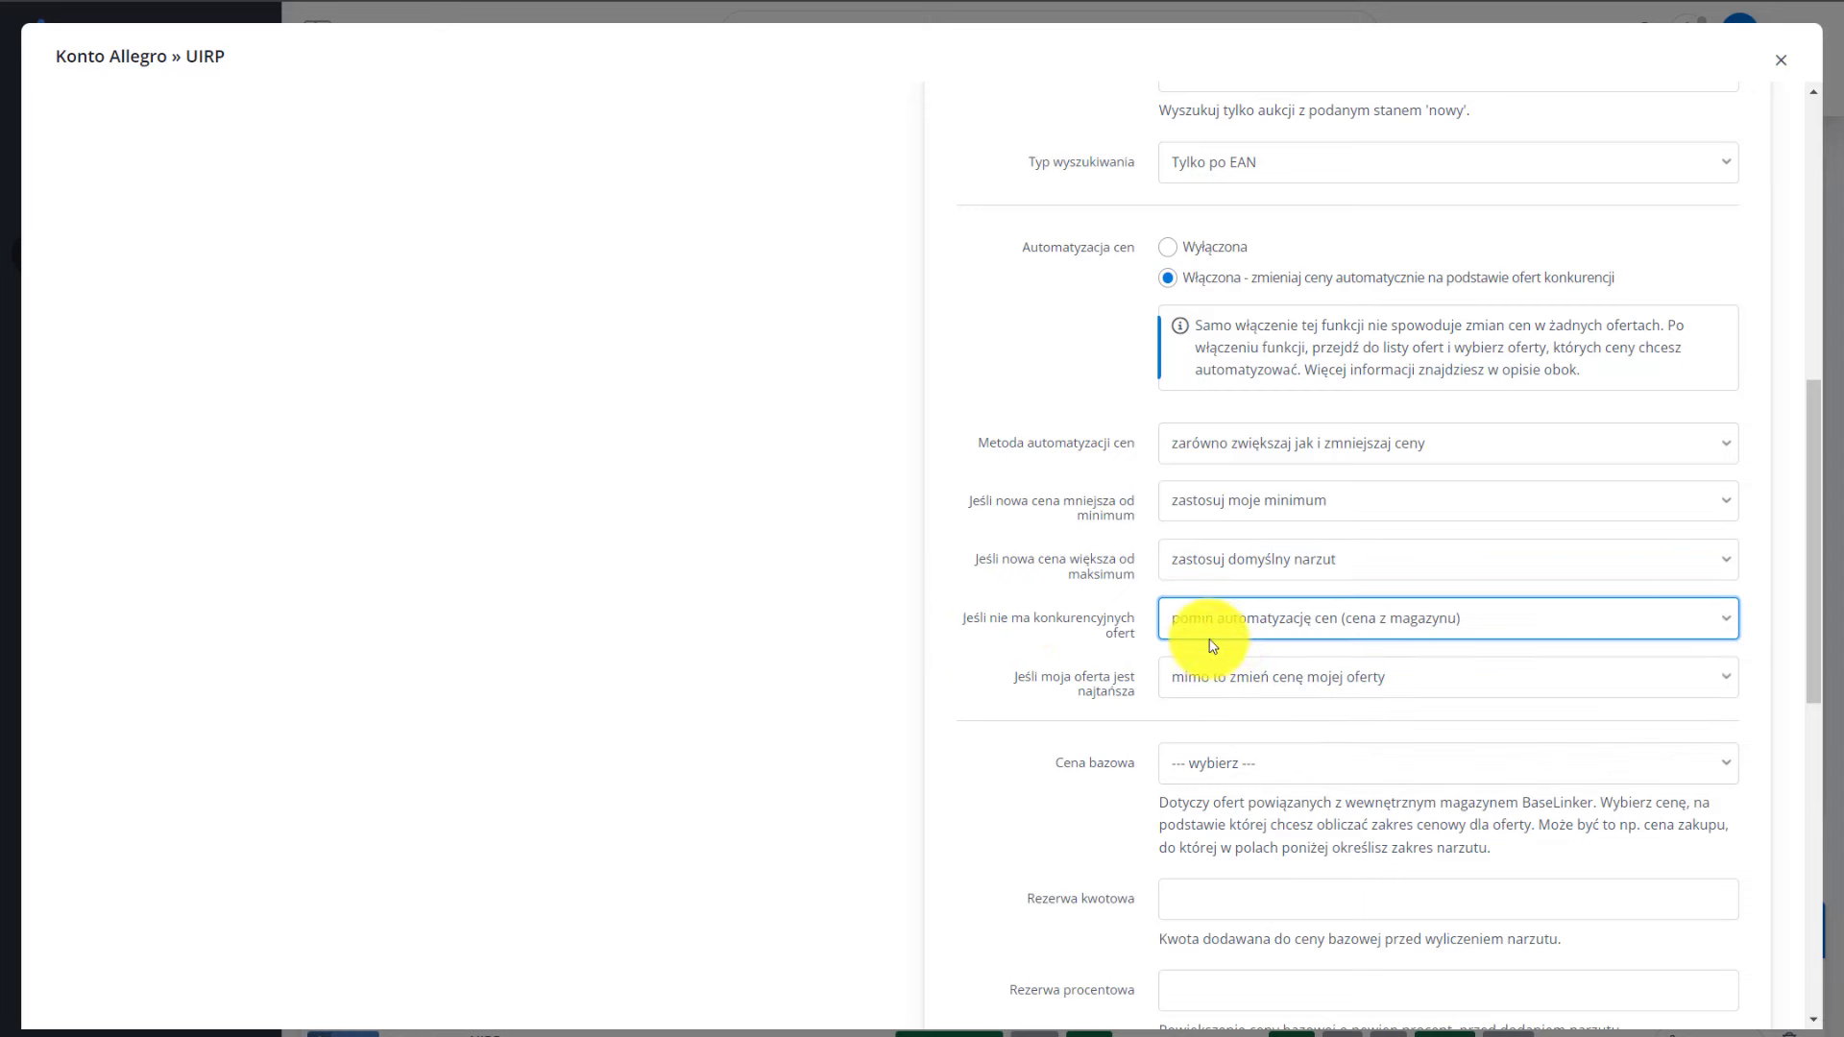
{"action": "left_click", "coordinate": [1032, 678]}
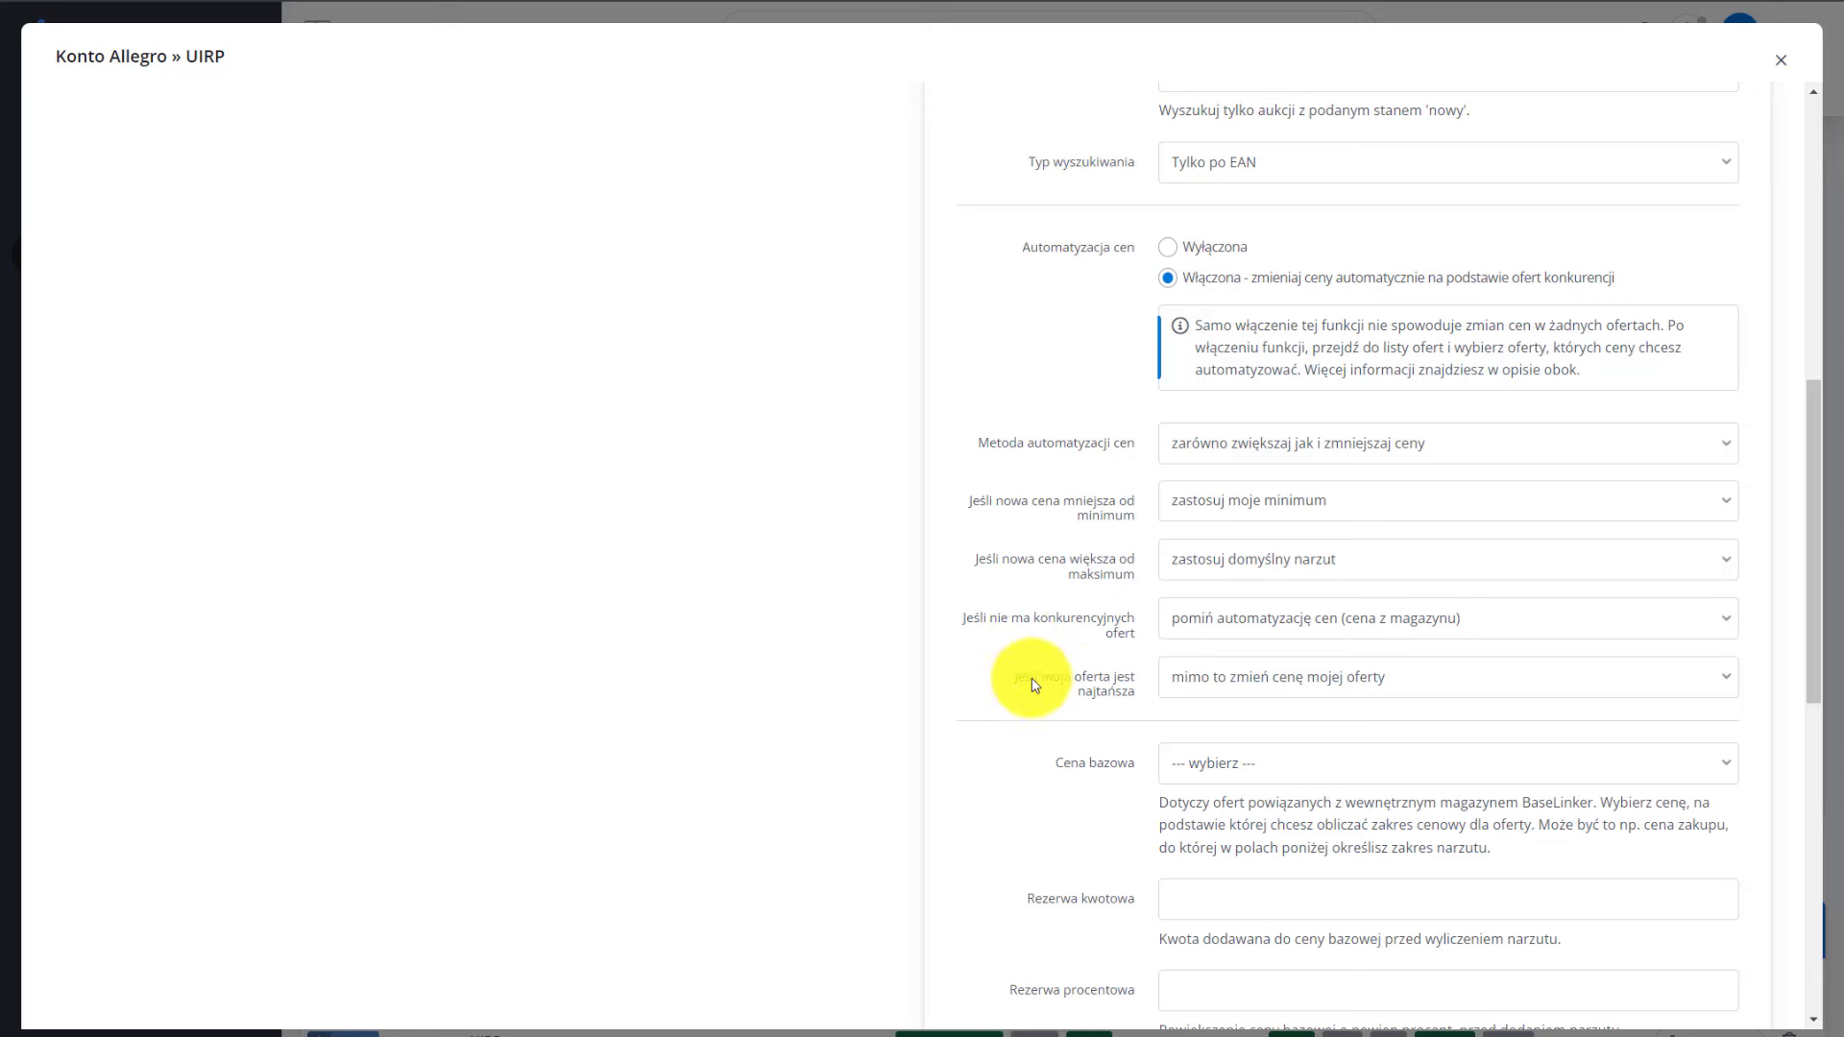
{"action": "left_click", "coordinate": [1253, 680]}
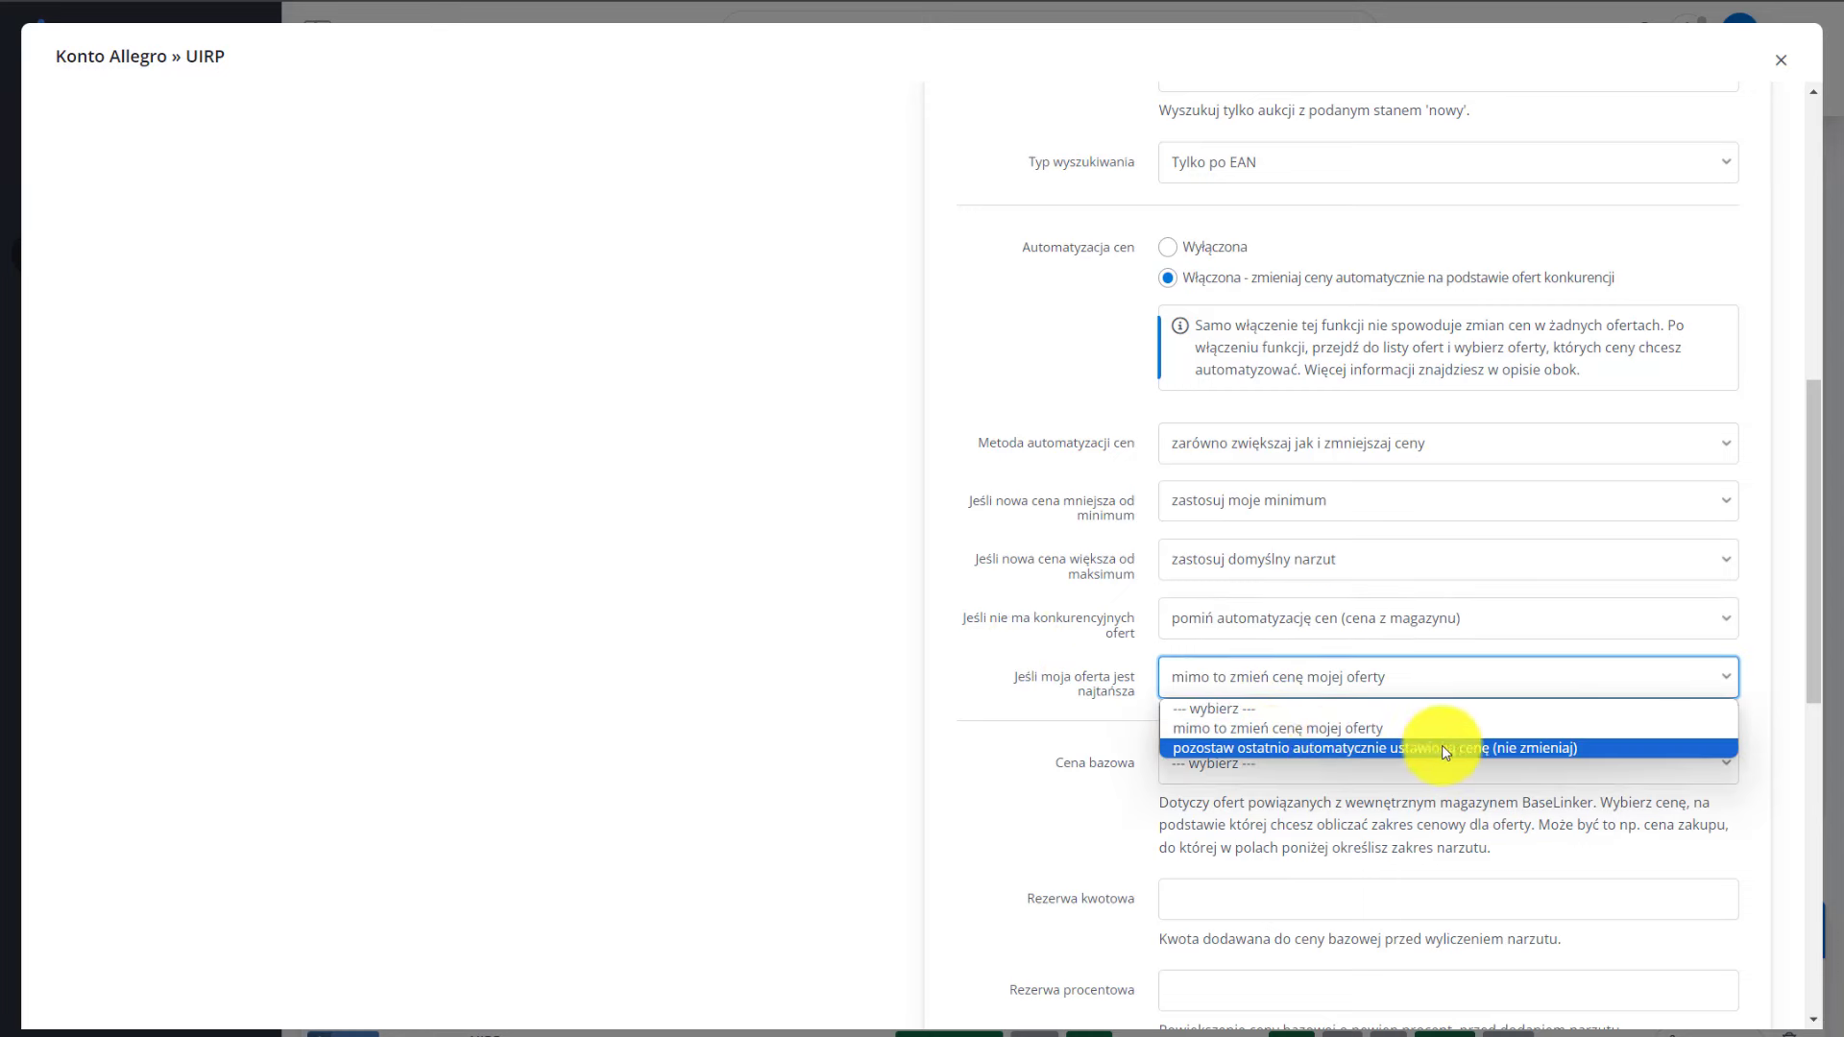
{"action": "left_click", "coordinate": [1304, 735]}
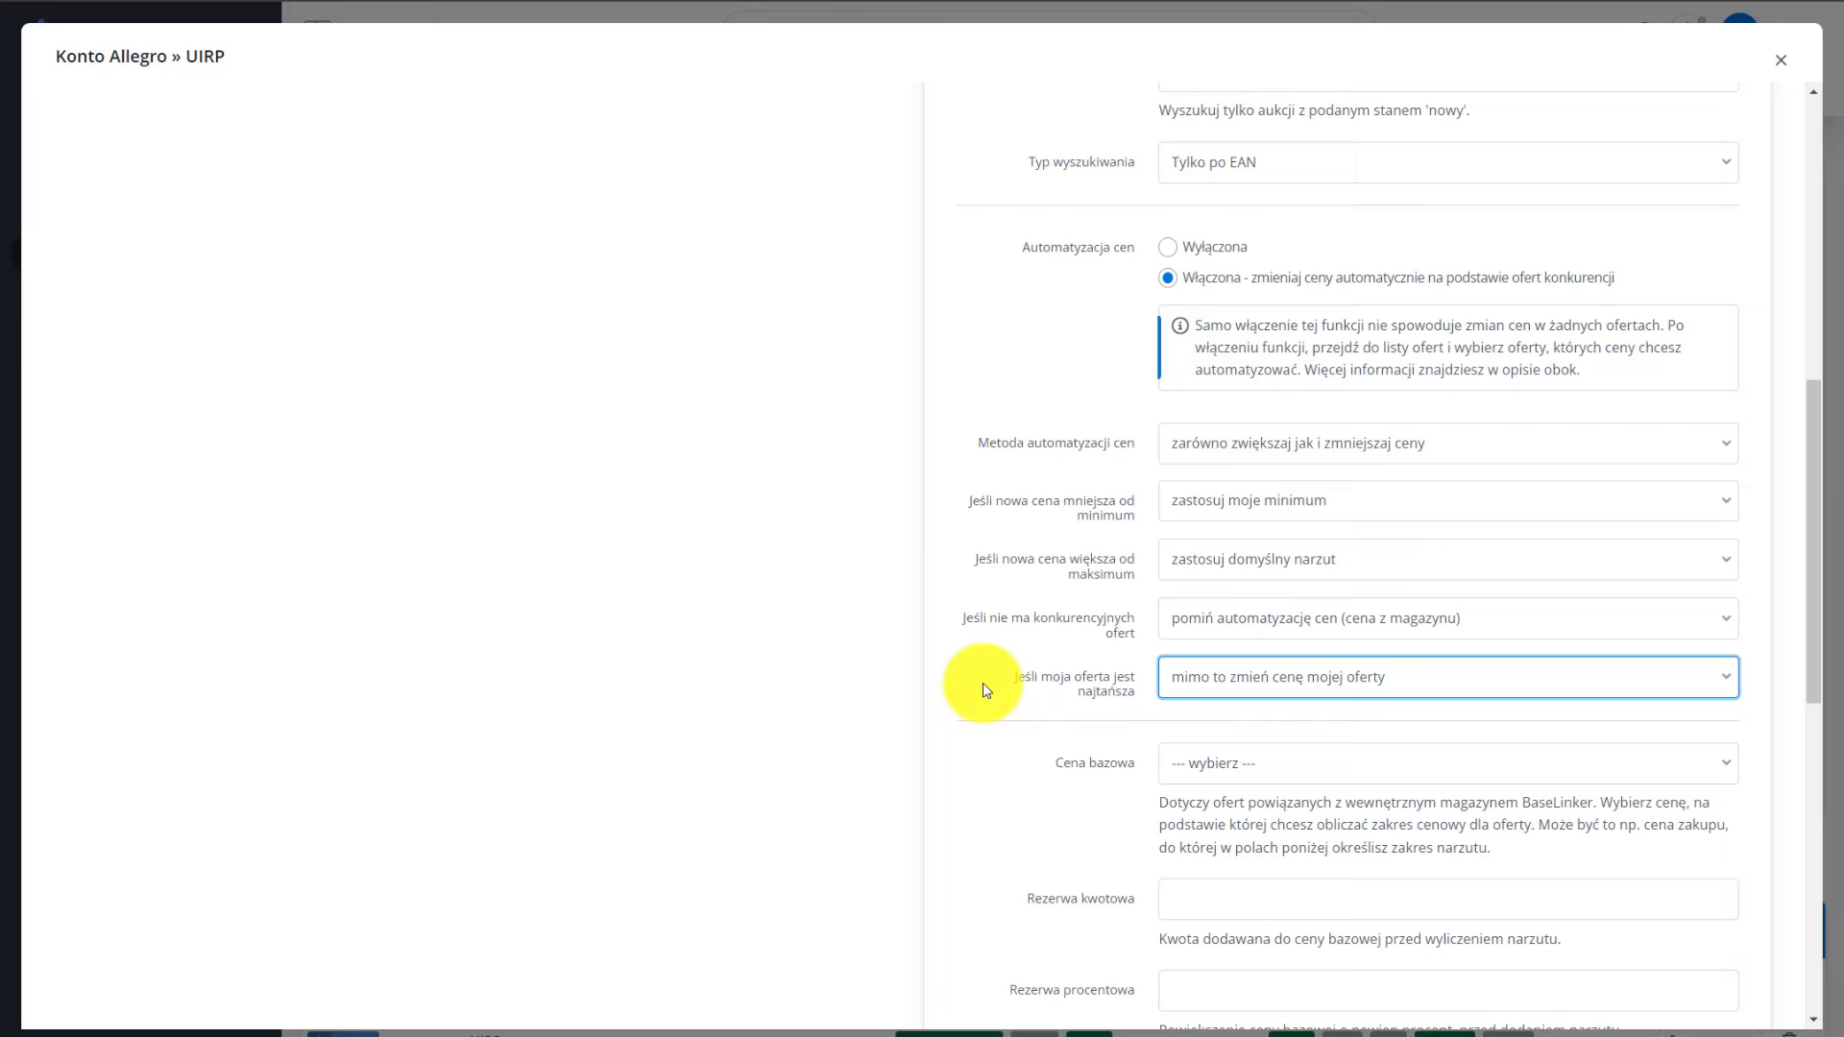
Choose the Zł (PLN) price group as the base price (Cena bazowa) for calculating the offers' price range
{"action": "scroll", "coordinate": [985, 687], "scroll_direction": "down", "scroll_amount": 3}
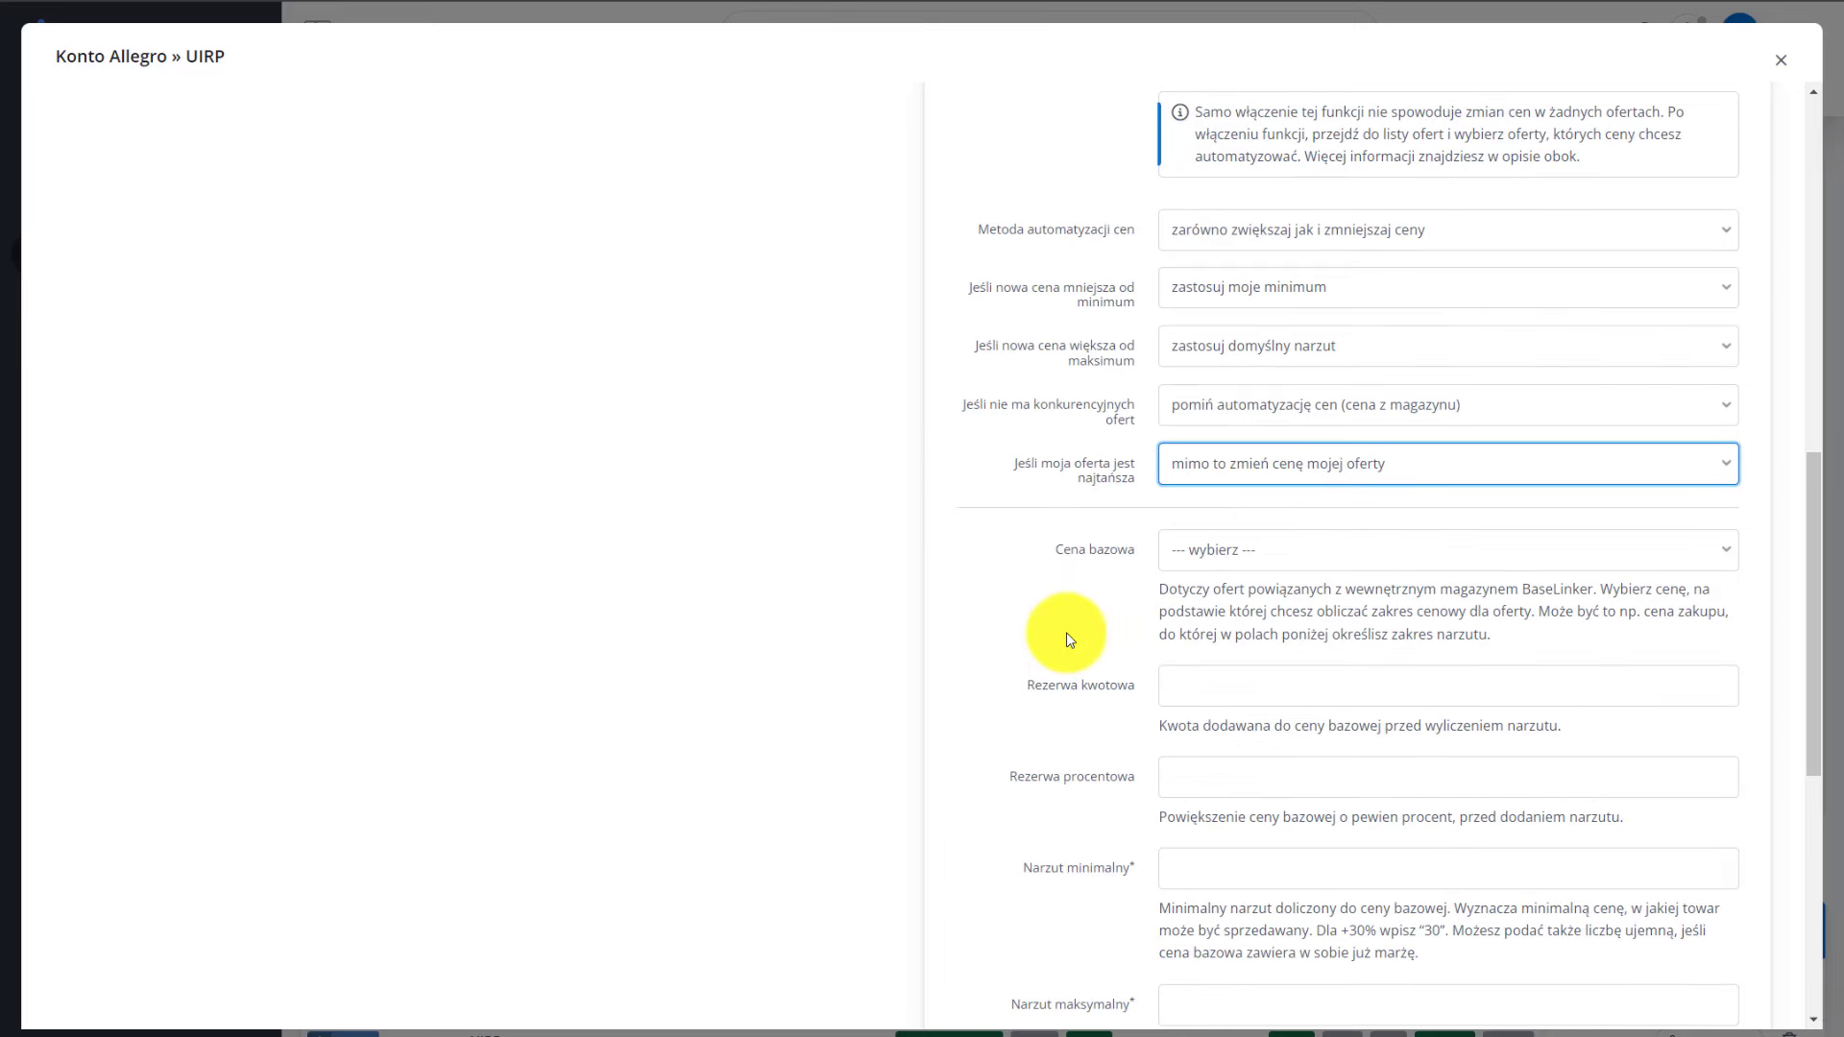
{"action": "left_click", "coordinate": [1320, 563]}
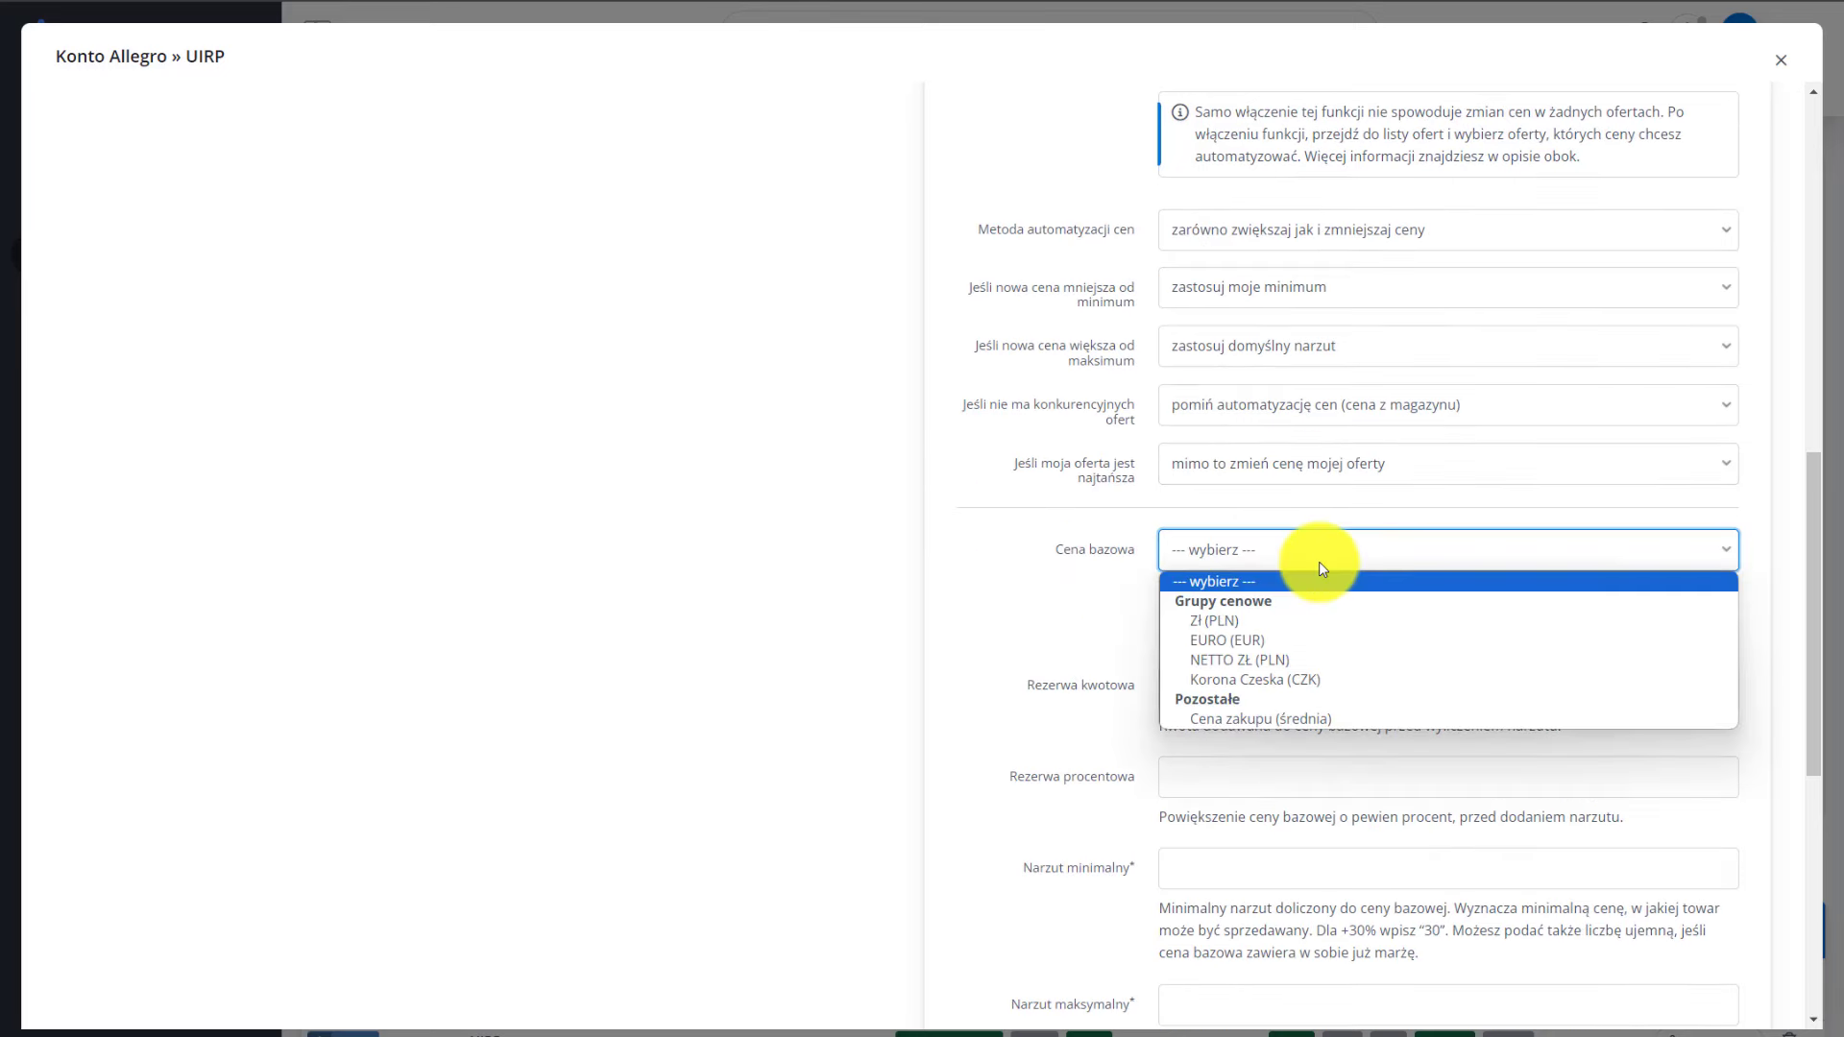
{"action": "left_click", "coordinate": [1243, 620]}
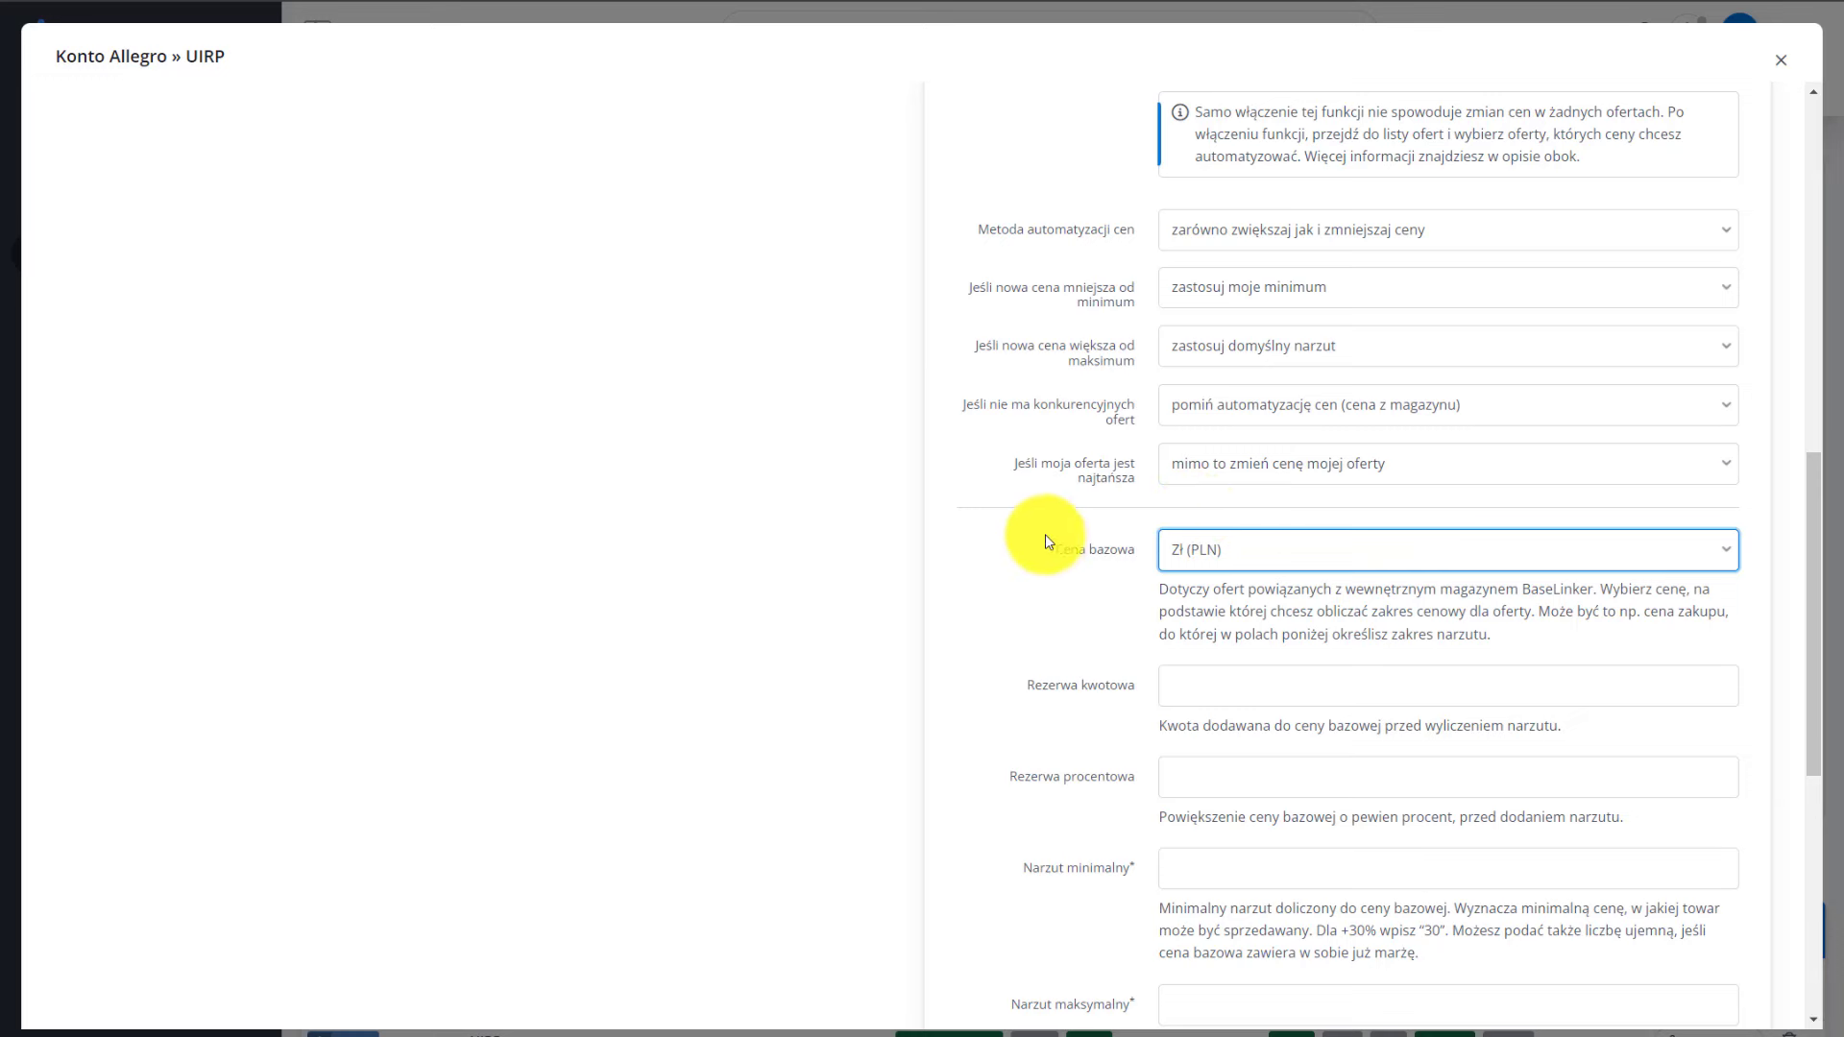
Set both the minimum markup (Narzut minimalny) and the maximum markup (Narzut maksymalny) to 10
{"action": "scroll", "coordinate": [989, 552], "scroll_direction": "down", "scroll_amount": 1}
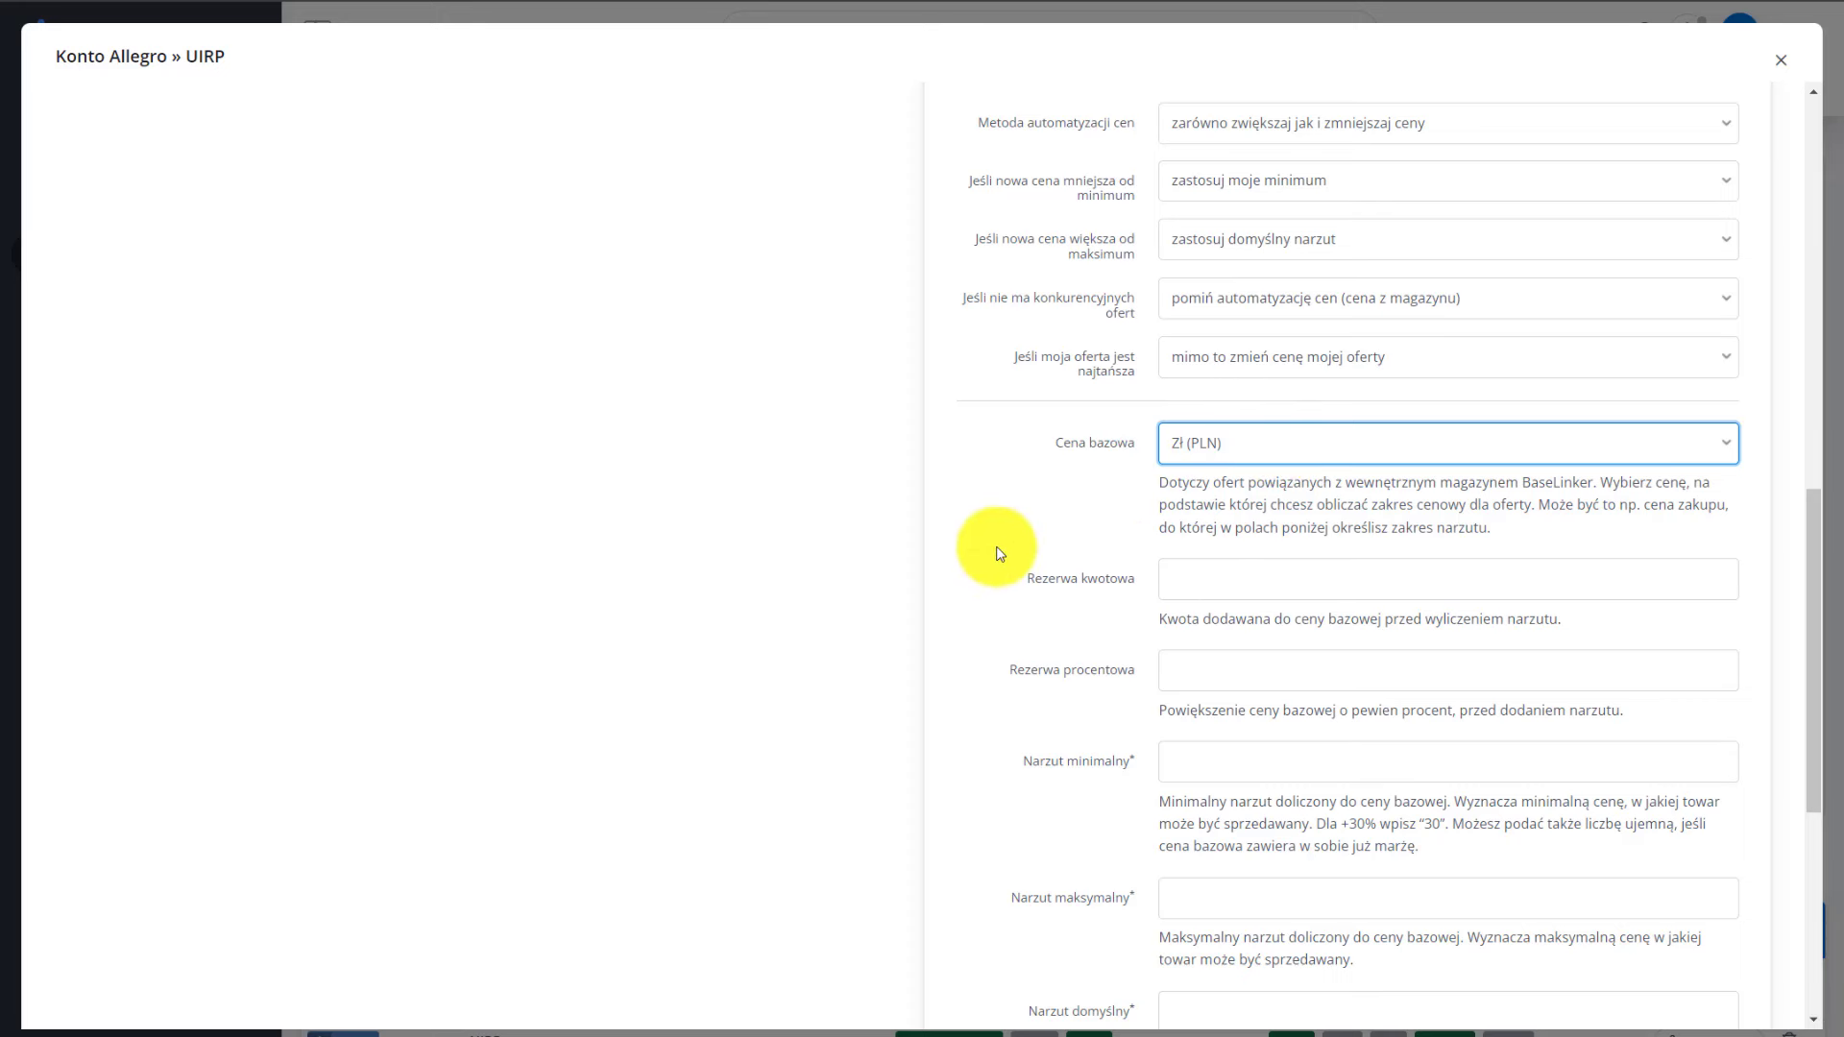
{"action": "scroll", "coordinate": [1000, 554], "scroll_direction": "down", "scroll_amount": 1}
{"action": "scroll", "coordinate": [1000, 554], "scroll_direction": "down", "scroll_amount": 2}
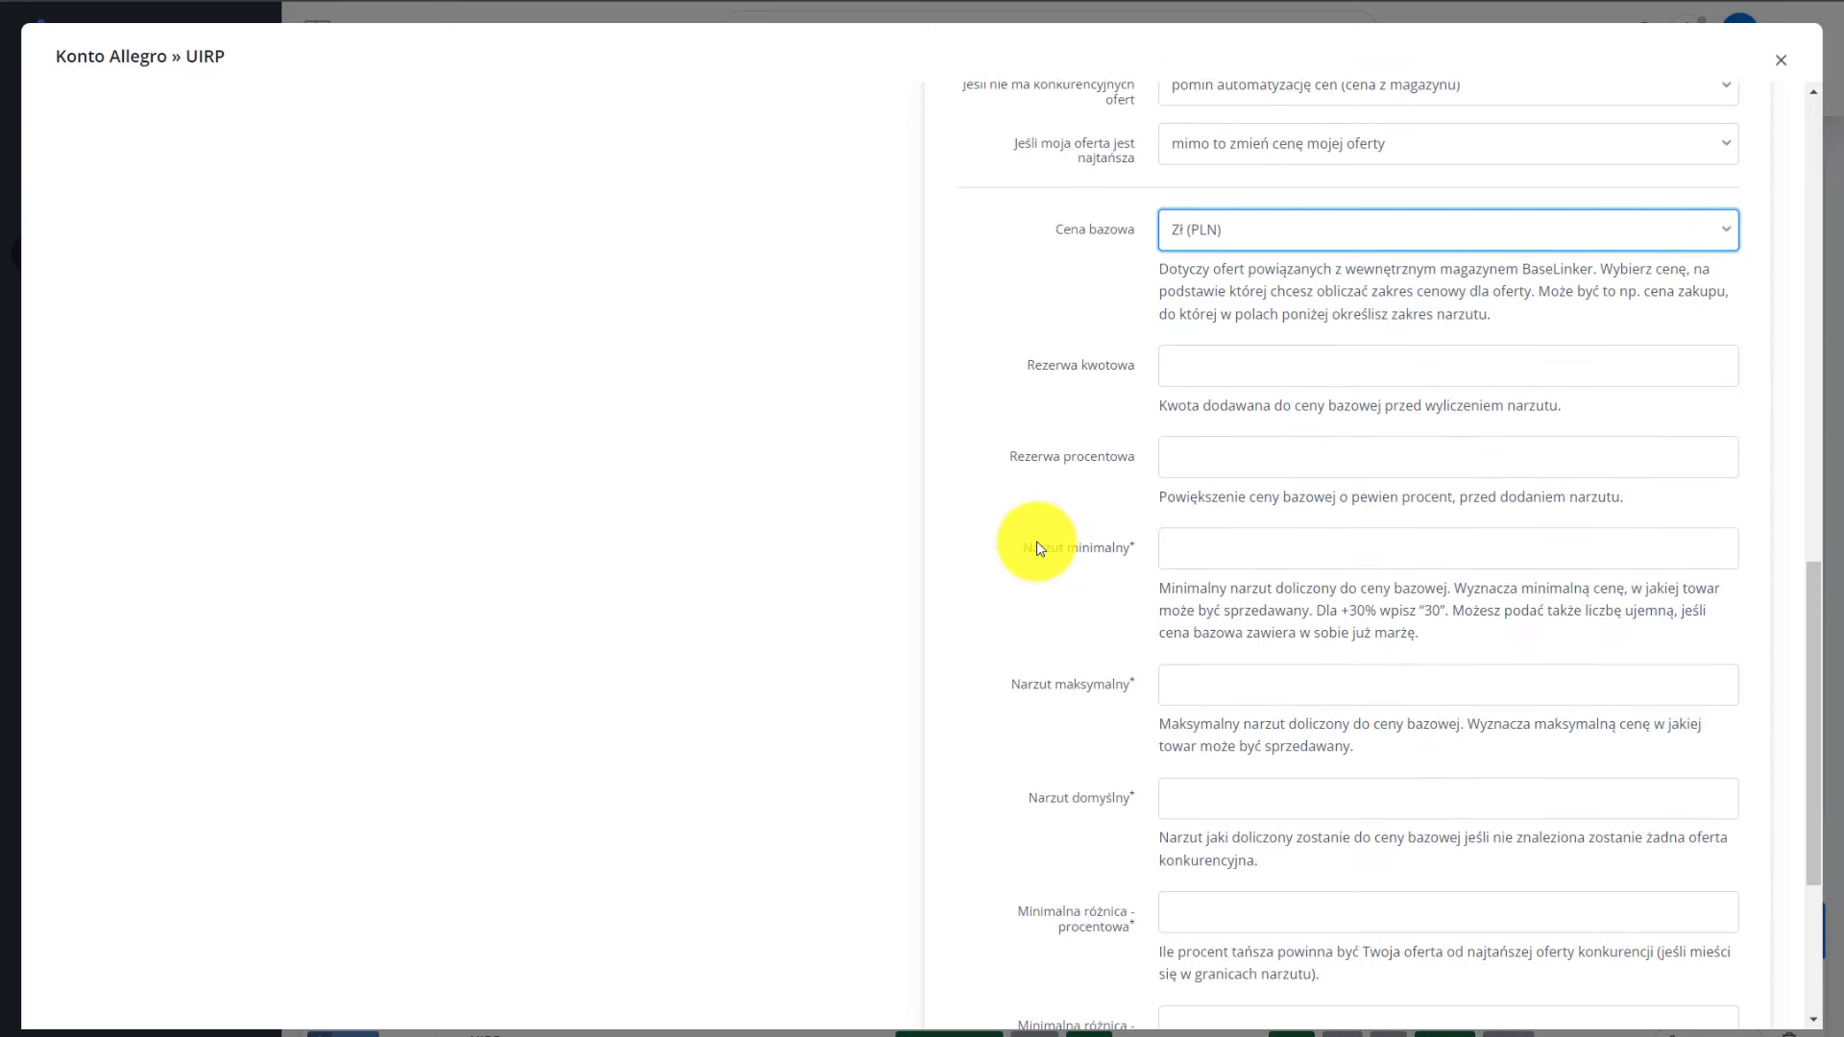
{"action": "left_click", "coordinate": [1209, 548]}
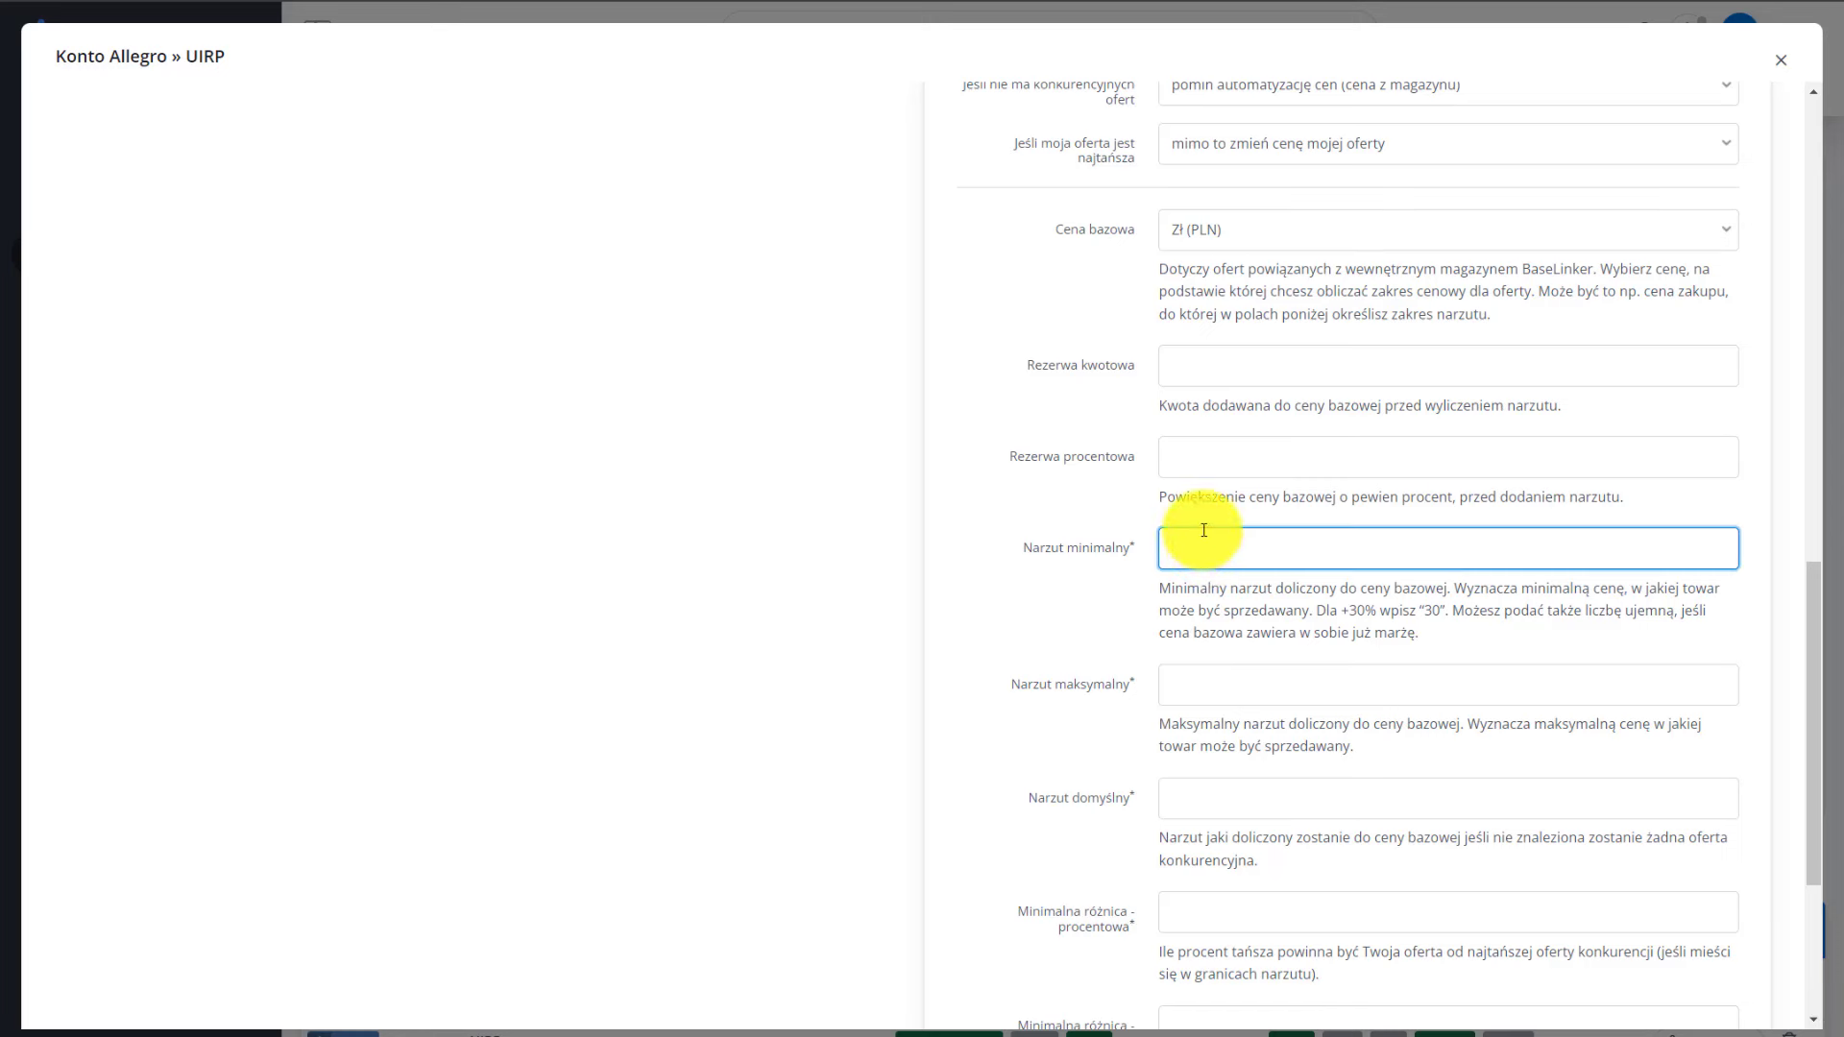
{"action": "type", "text": "5"}
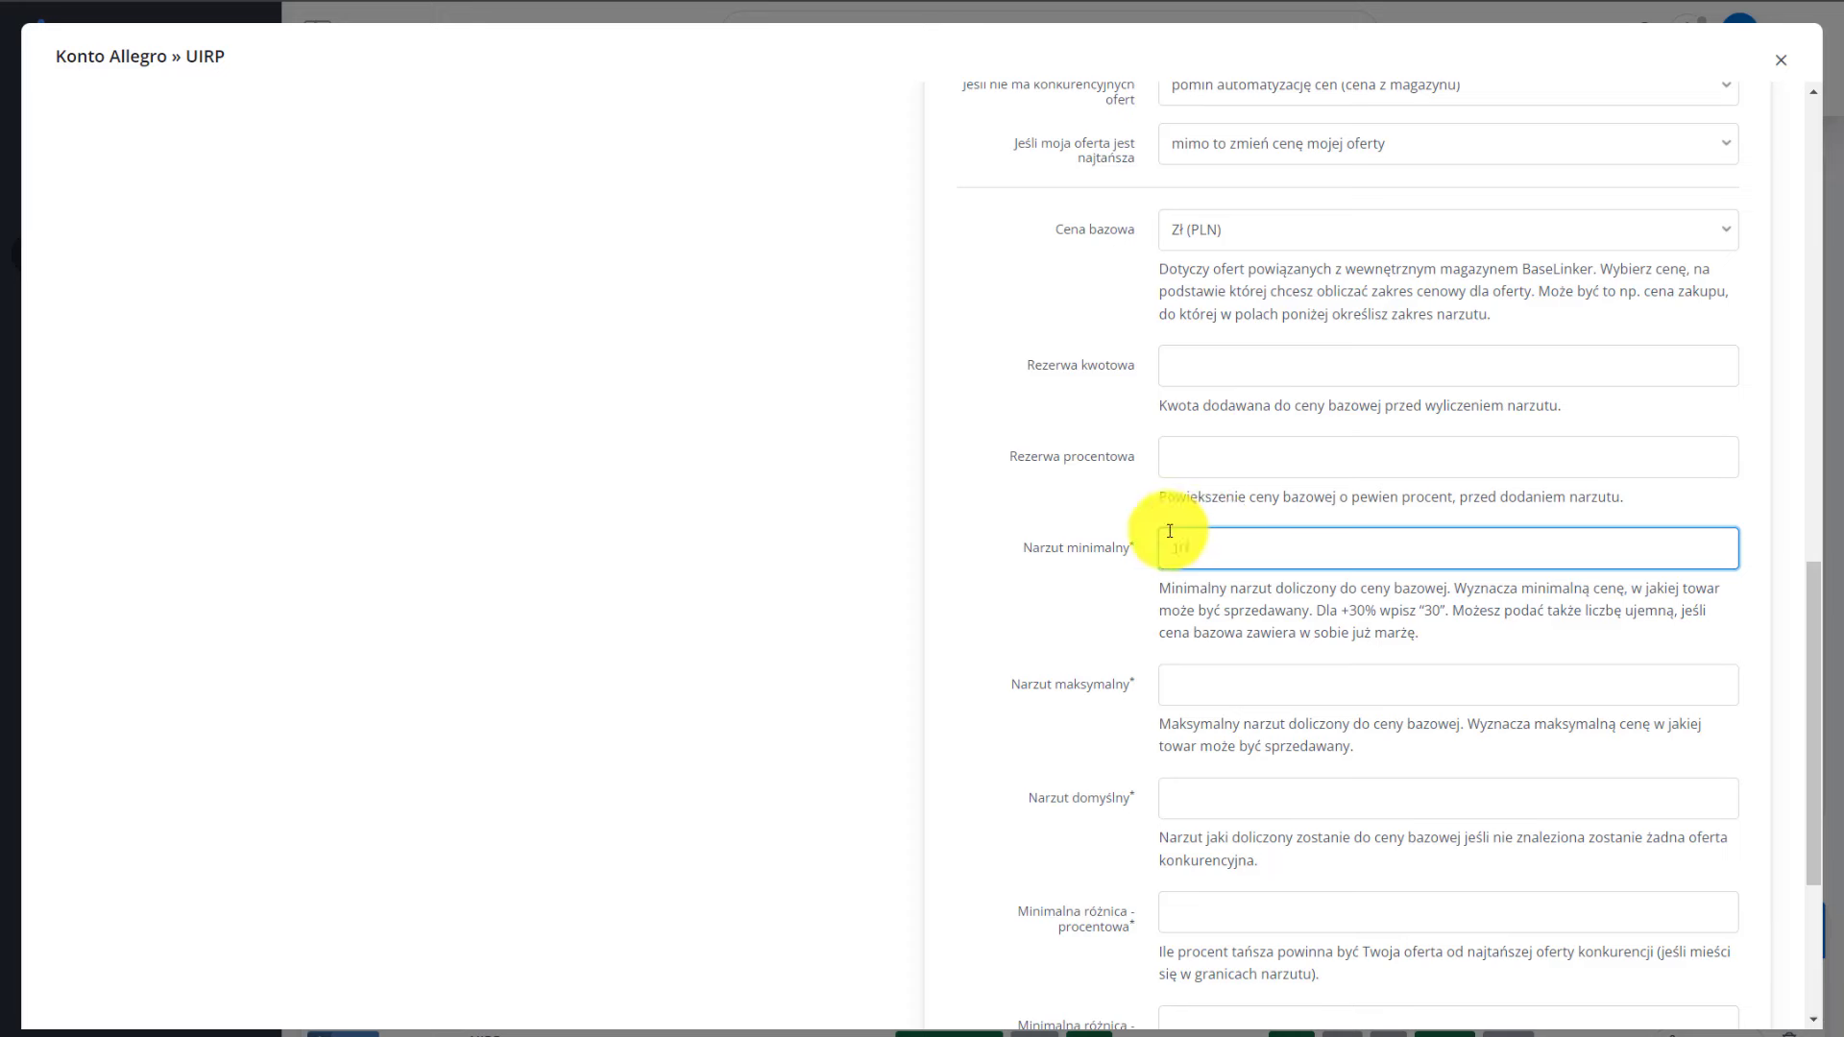
{"action": "left_click", "coordinate": [1024, 474]}
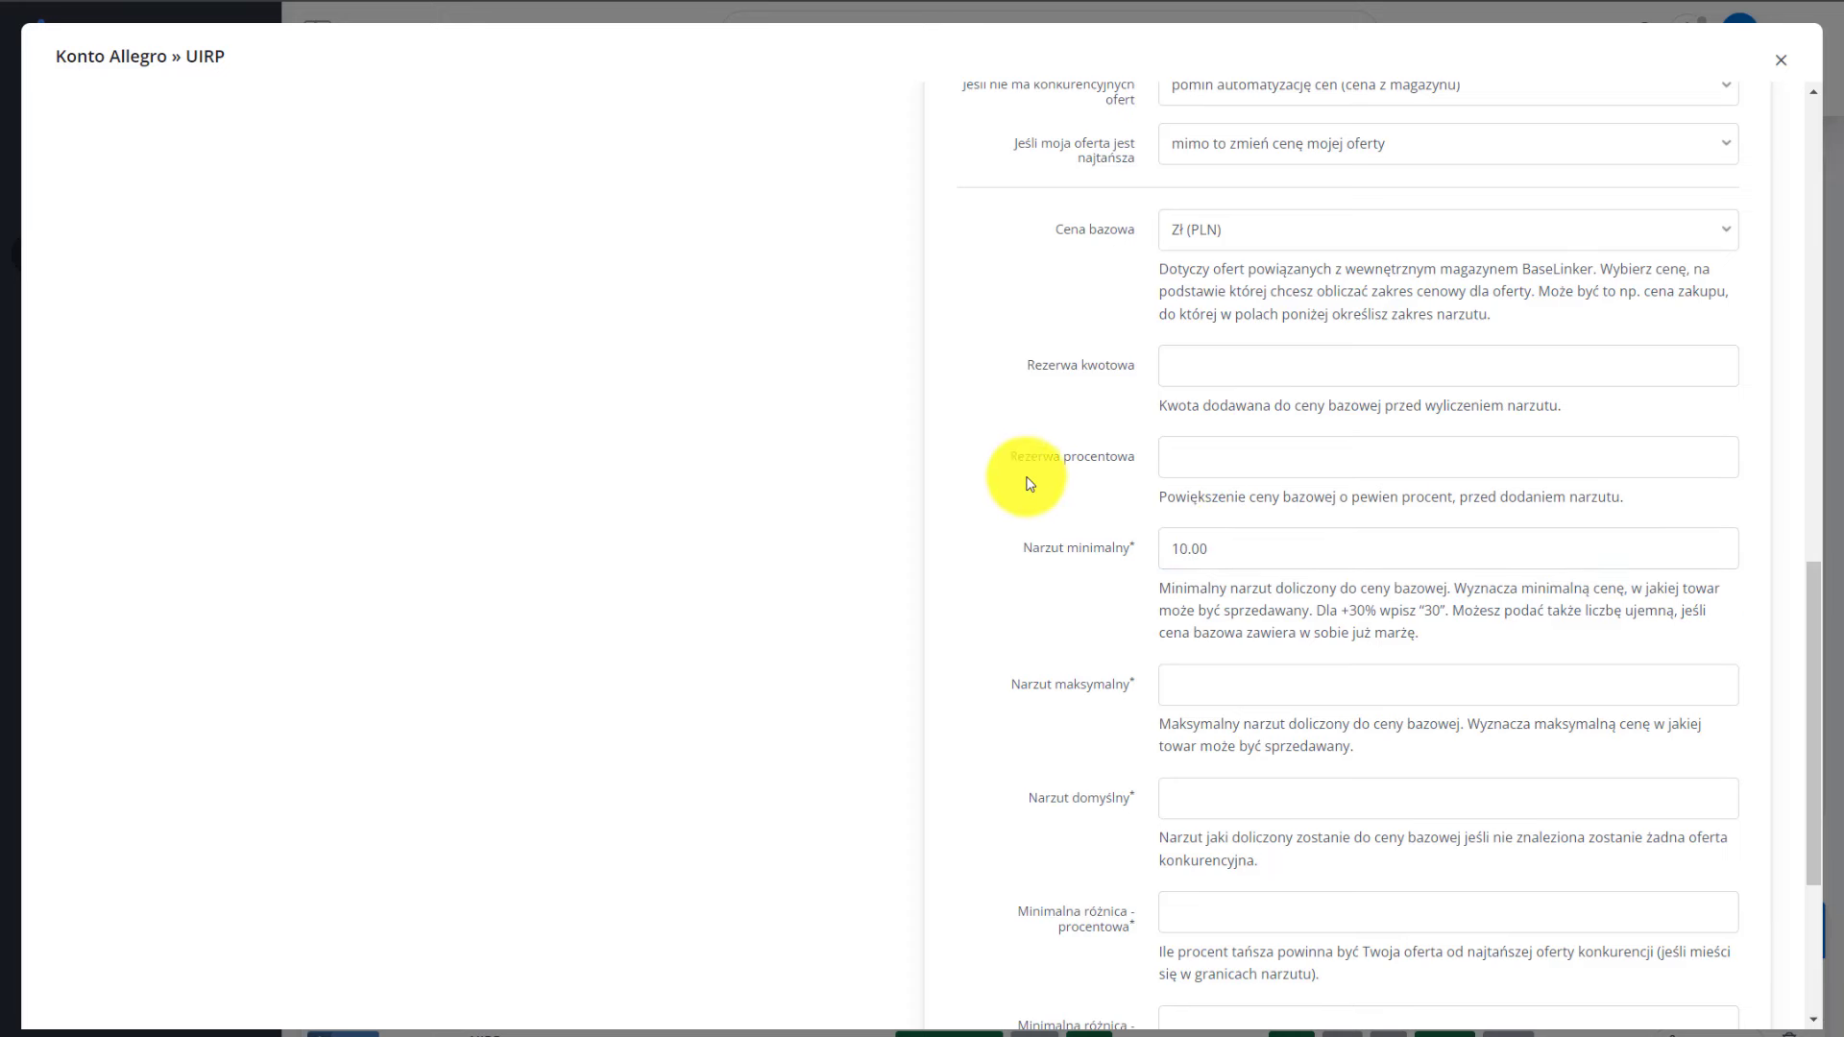
{"action": "left_click", "coordinate": [1215, 683]}
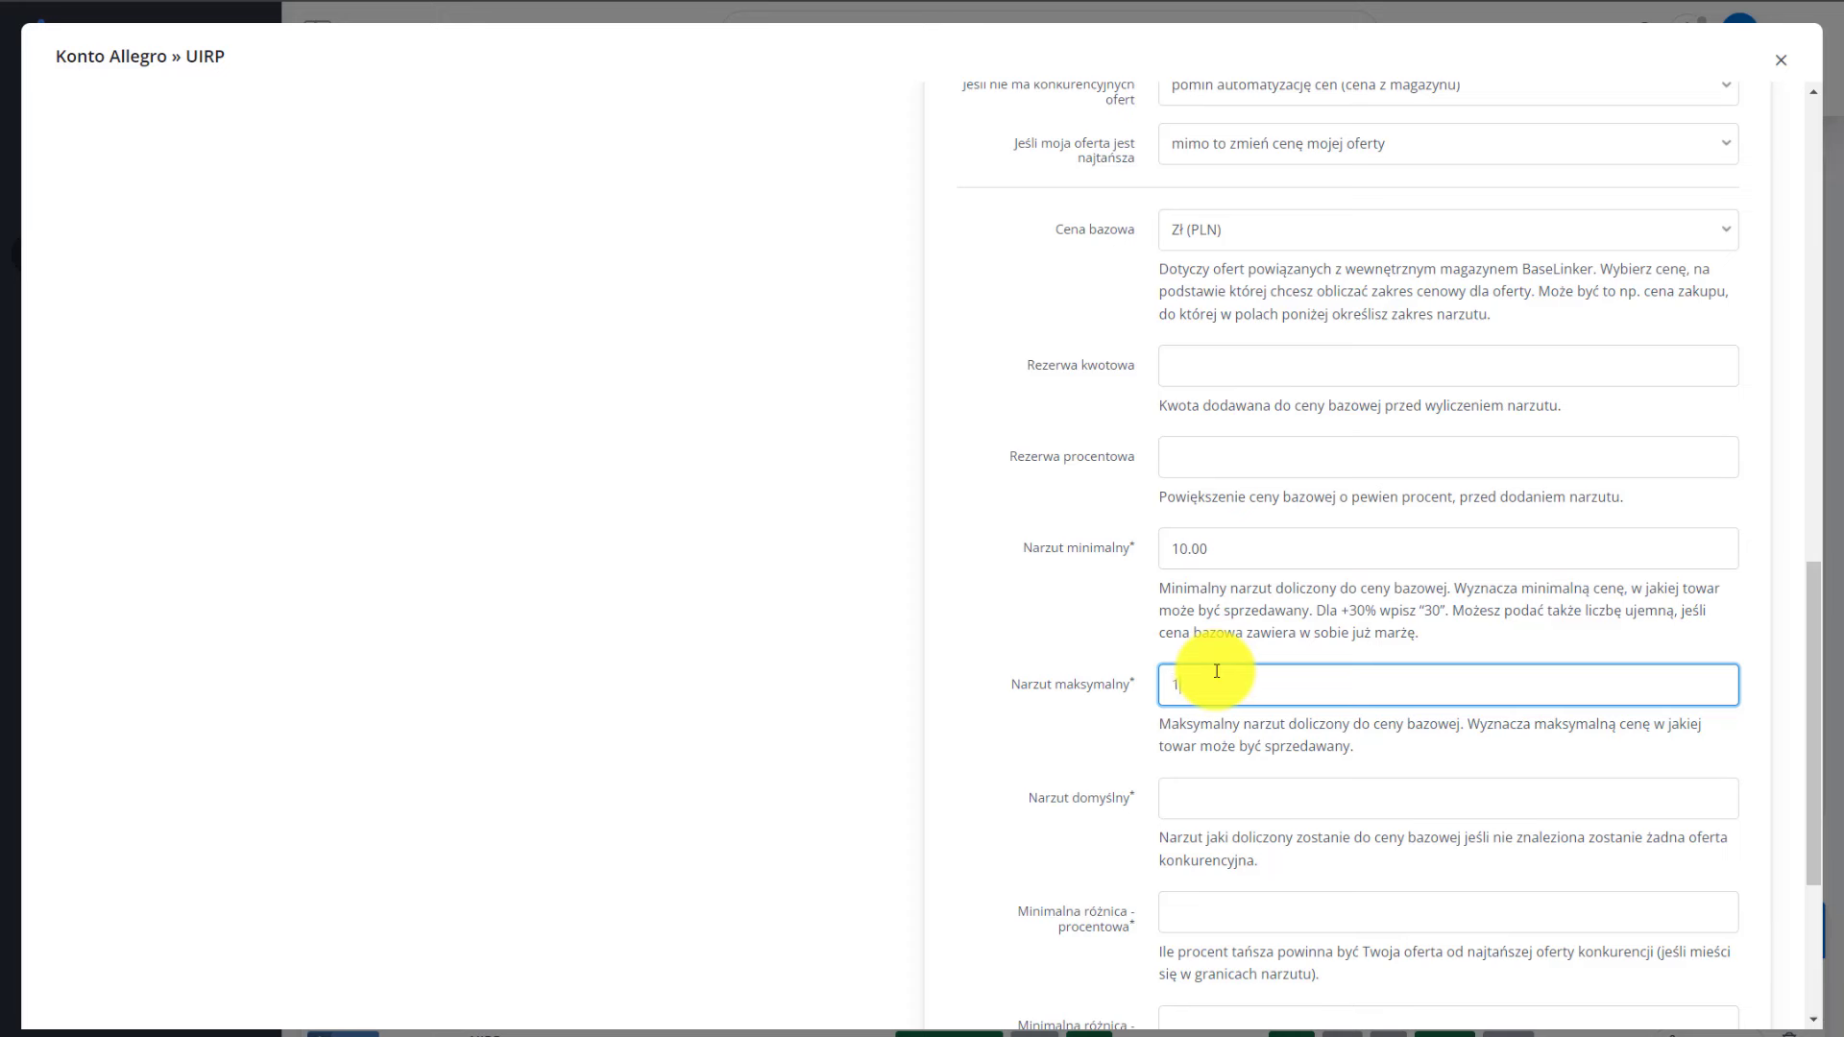
{"action": "left_click", "coordinate": [1041, 602]}
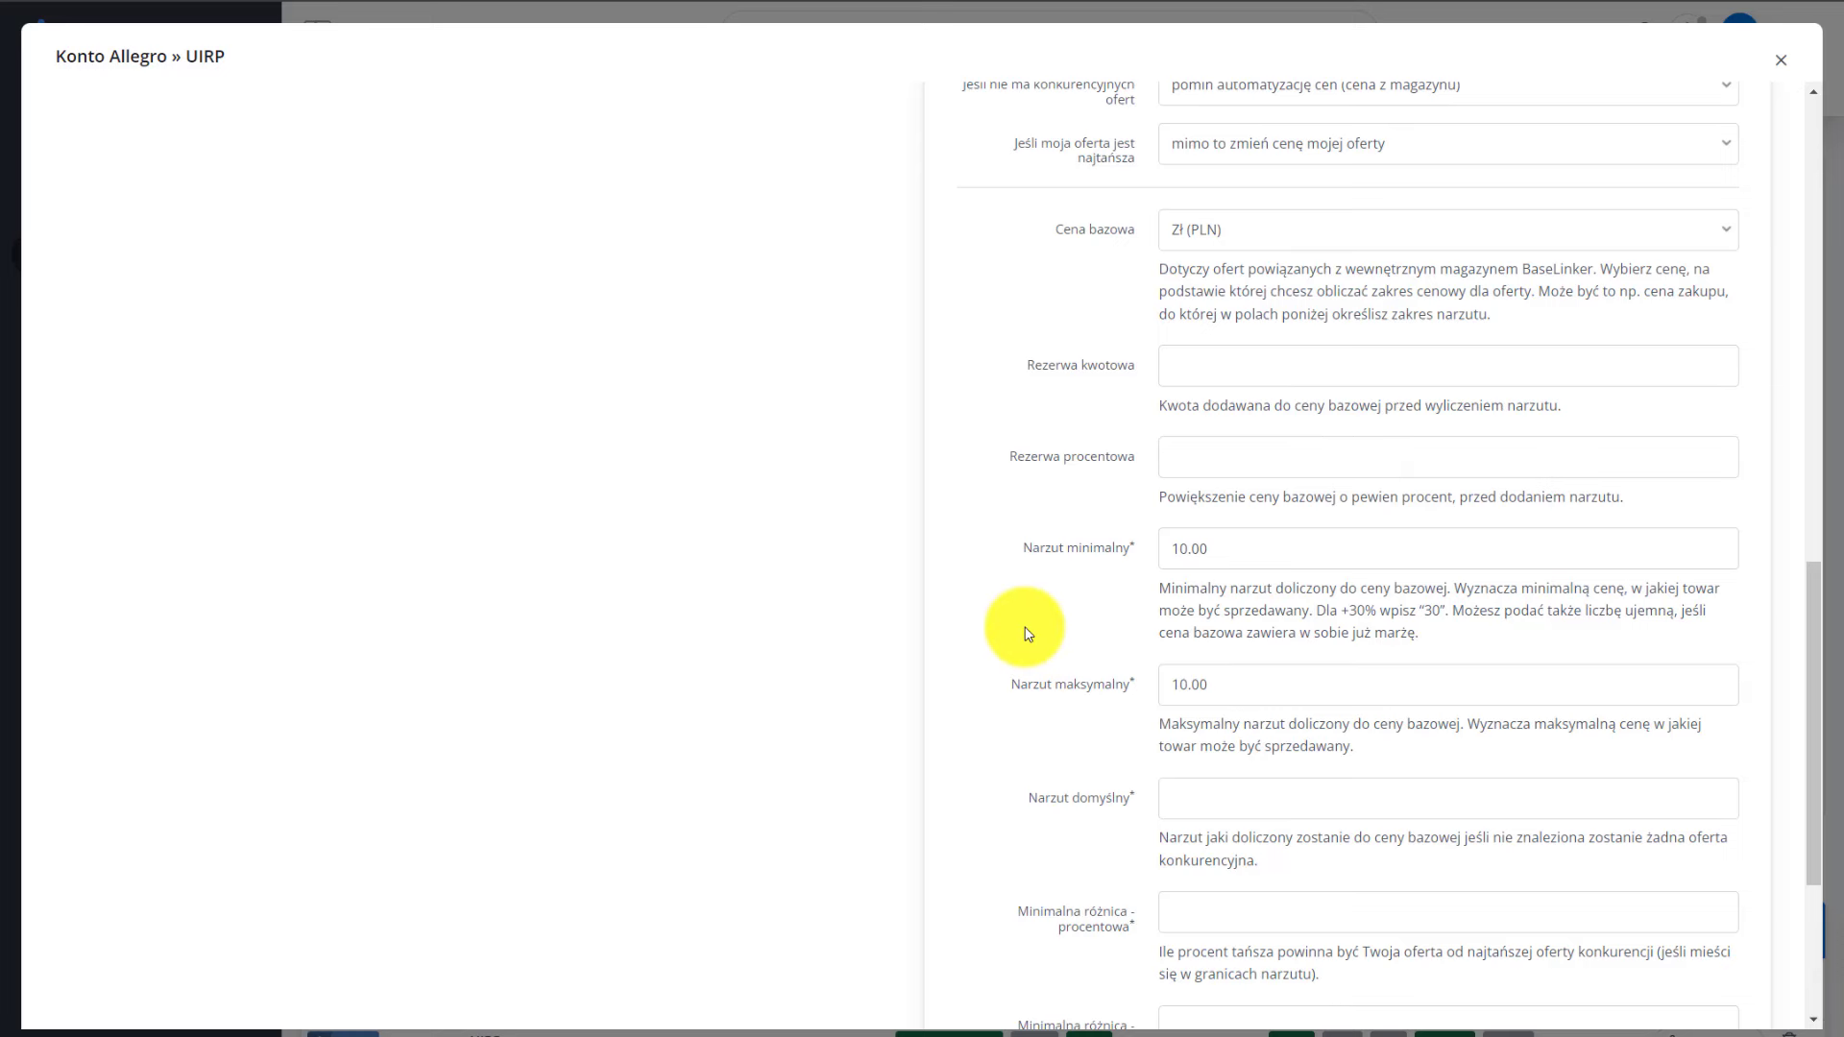
Set the default markup (Narzut domyślny) applied when no competing offer is found to 10
{"action": "scroll", "coordinate": [1024, 634], "scroll_direction": "down", "scroll_amount": 2}
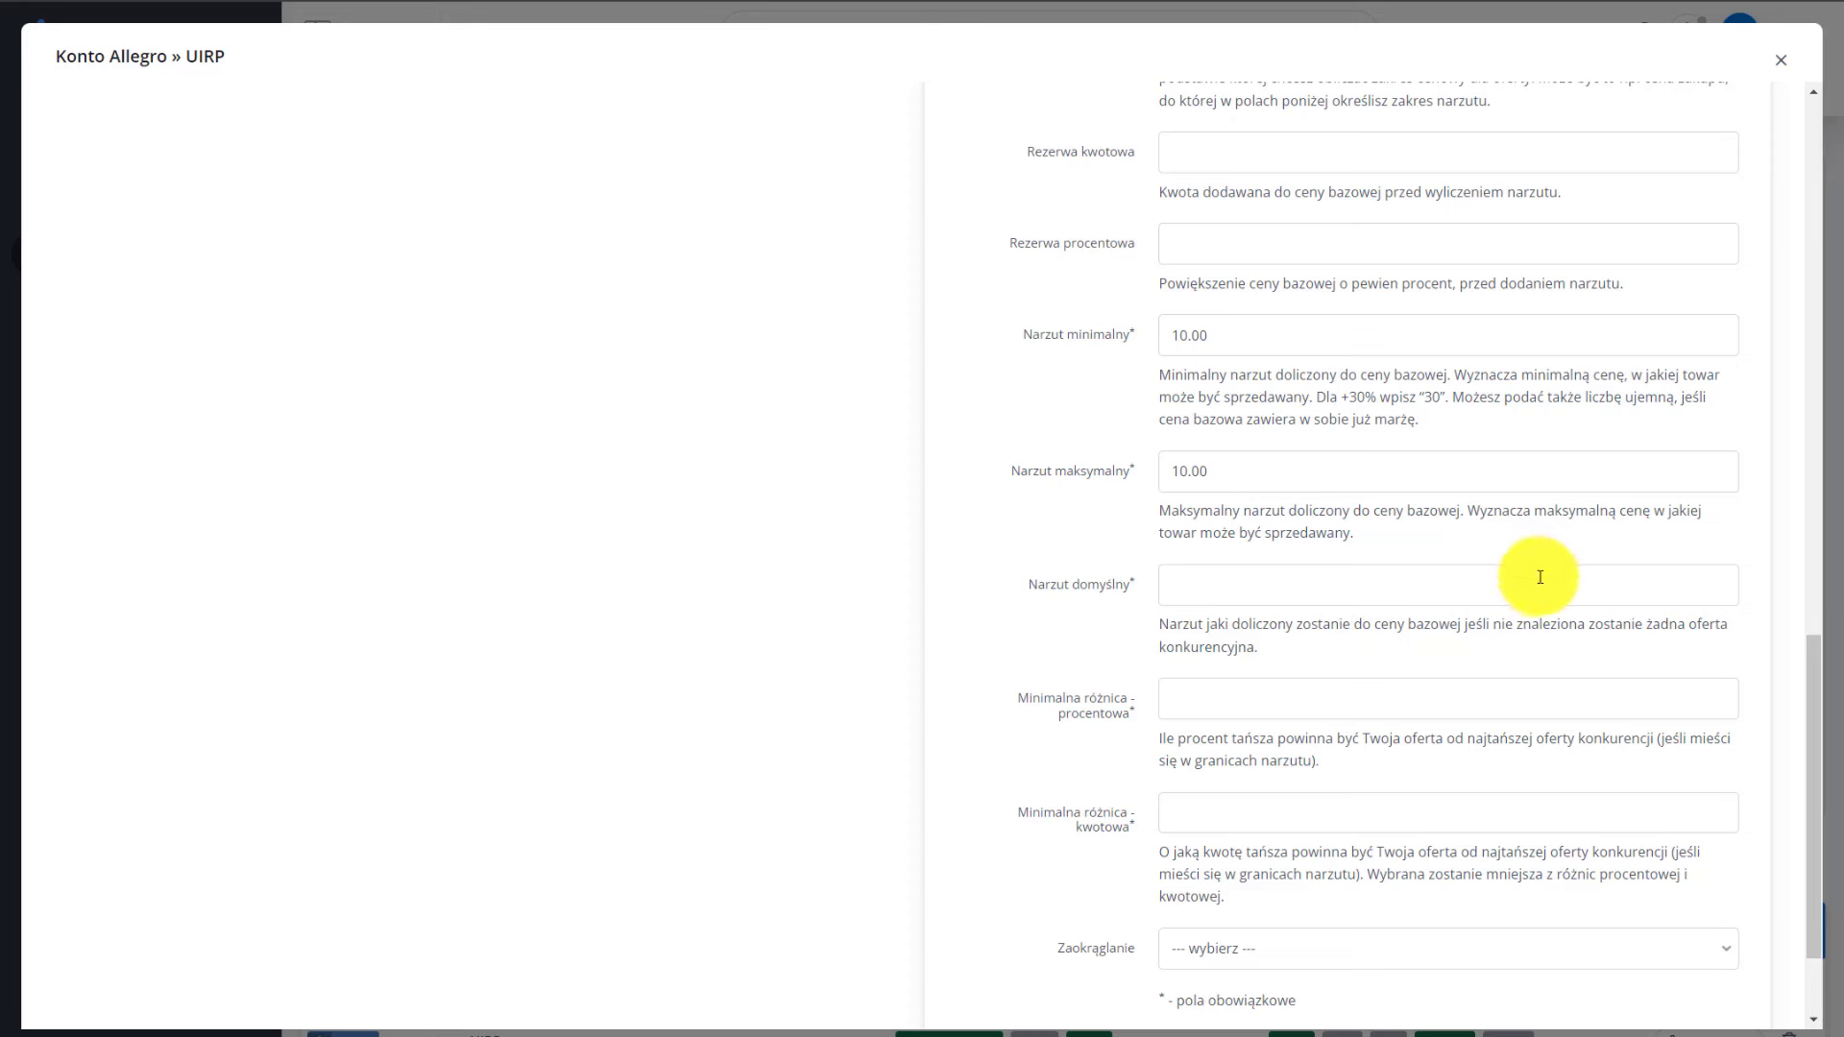
{"action": "left_click", "coordinate": [1301, 589]}
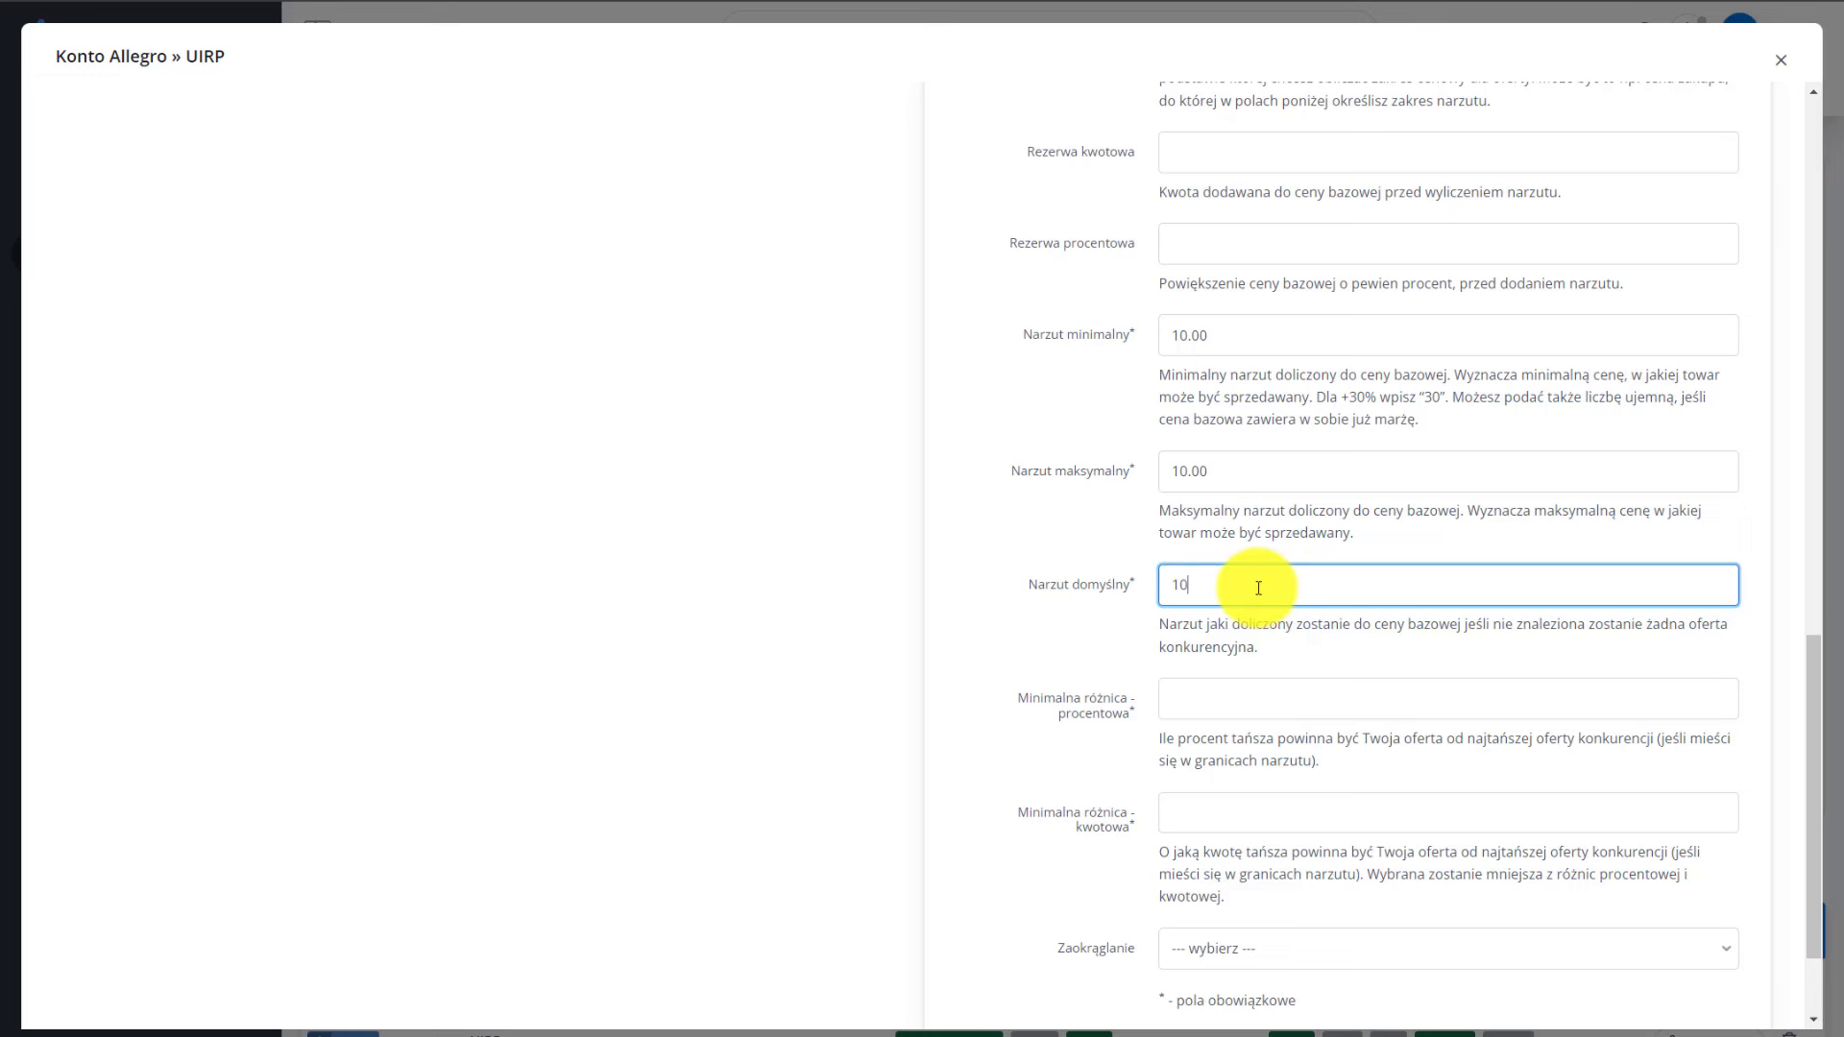
{"action": "type", "text": "10"}
{"action": "left_click", "coordinate": [994, 499]}
{"action": "scroll", "coordinate": [996, 499], "scroll_direction": "down", "scroll_amount": 2}
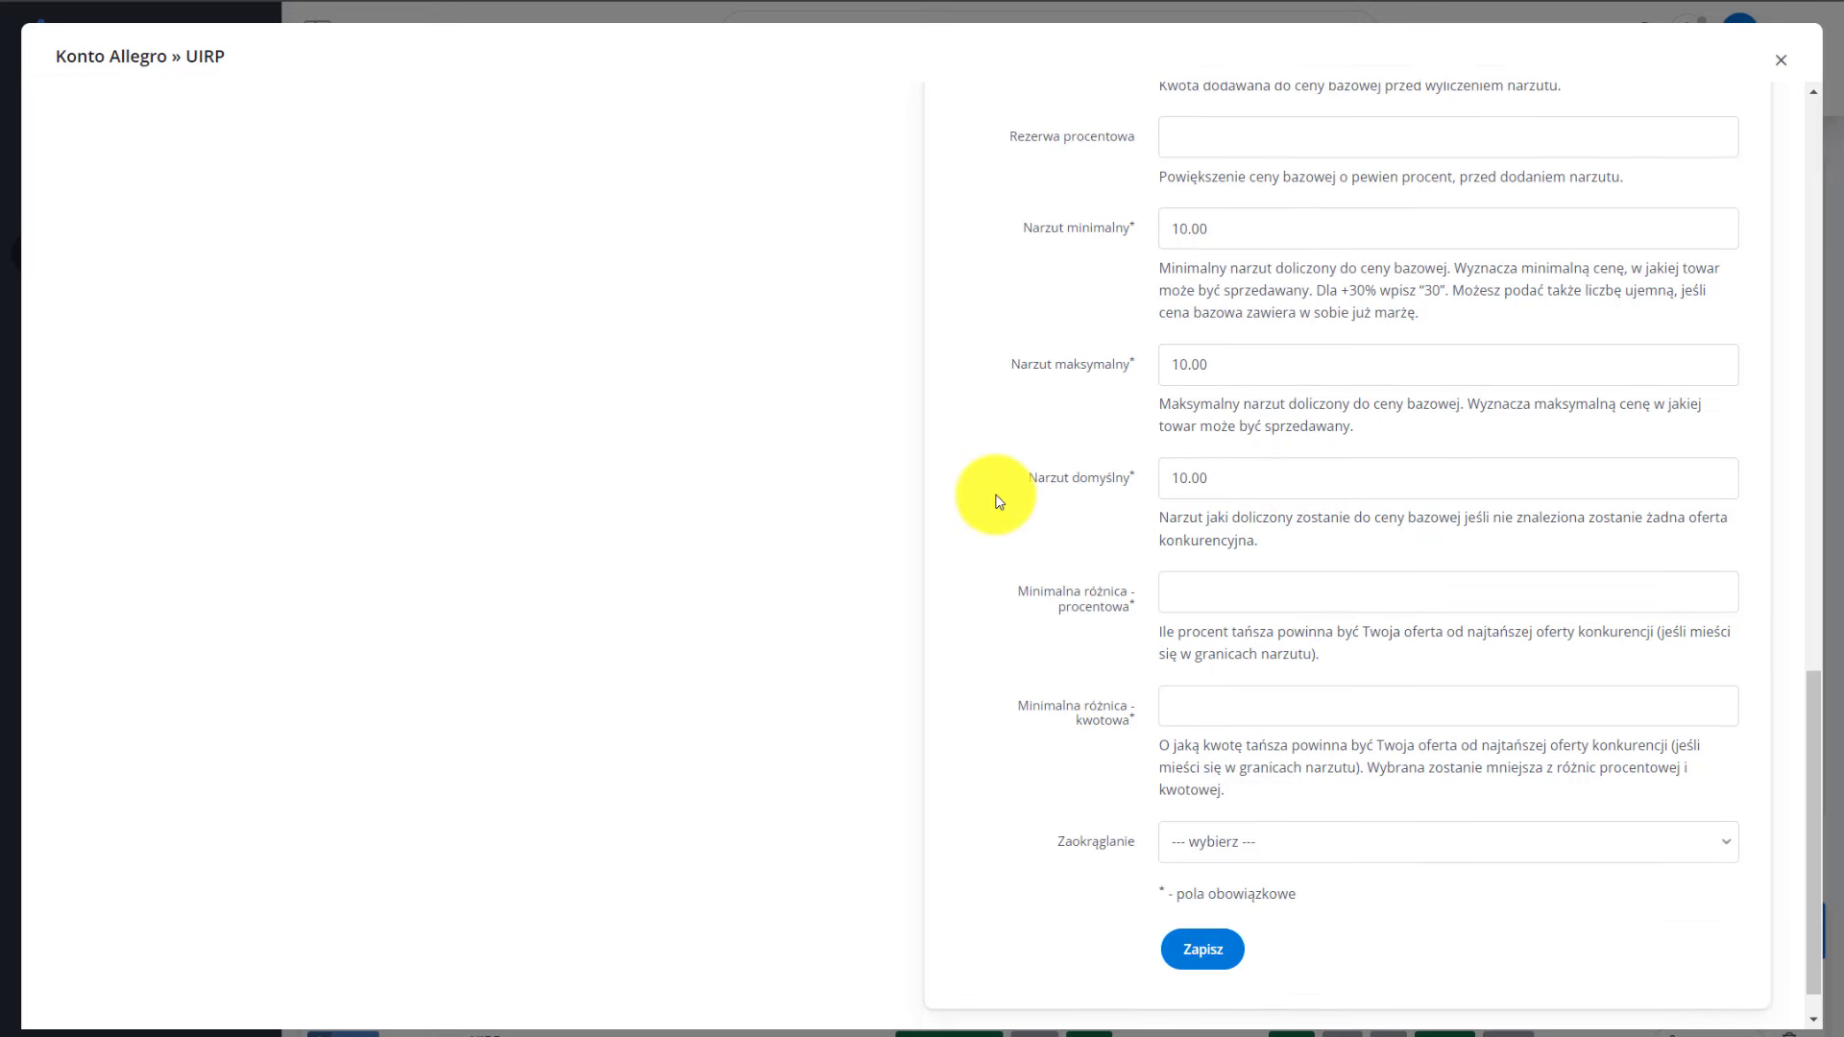
Set the minimum percentage difference (Minimalna różnica - procentowa) to 0 and the minimum amount difference (Minimalna różnica - kwotowa) to 1
{"action": "left_click", "coordinate": [1213, 603]}
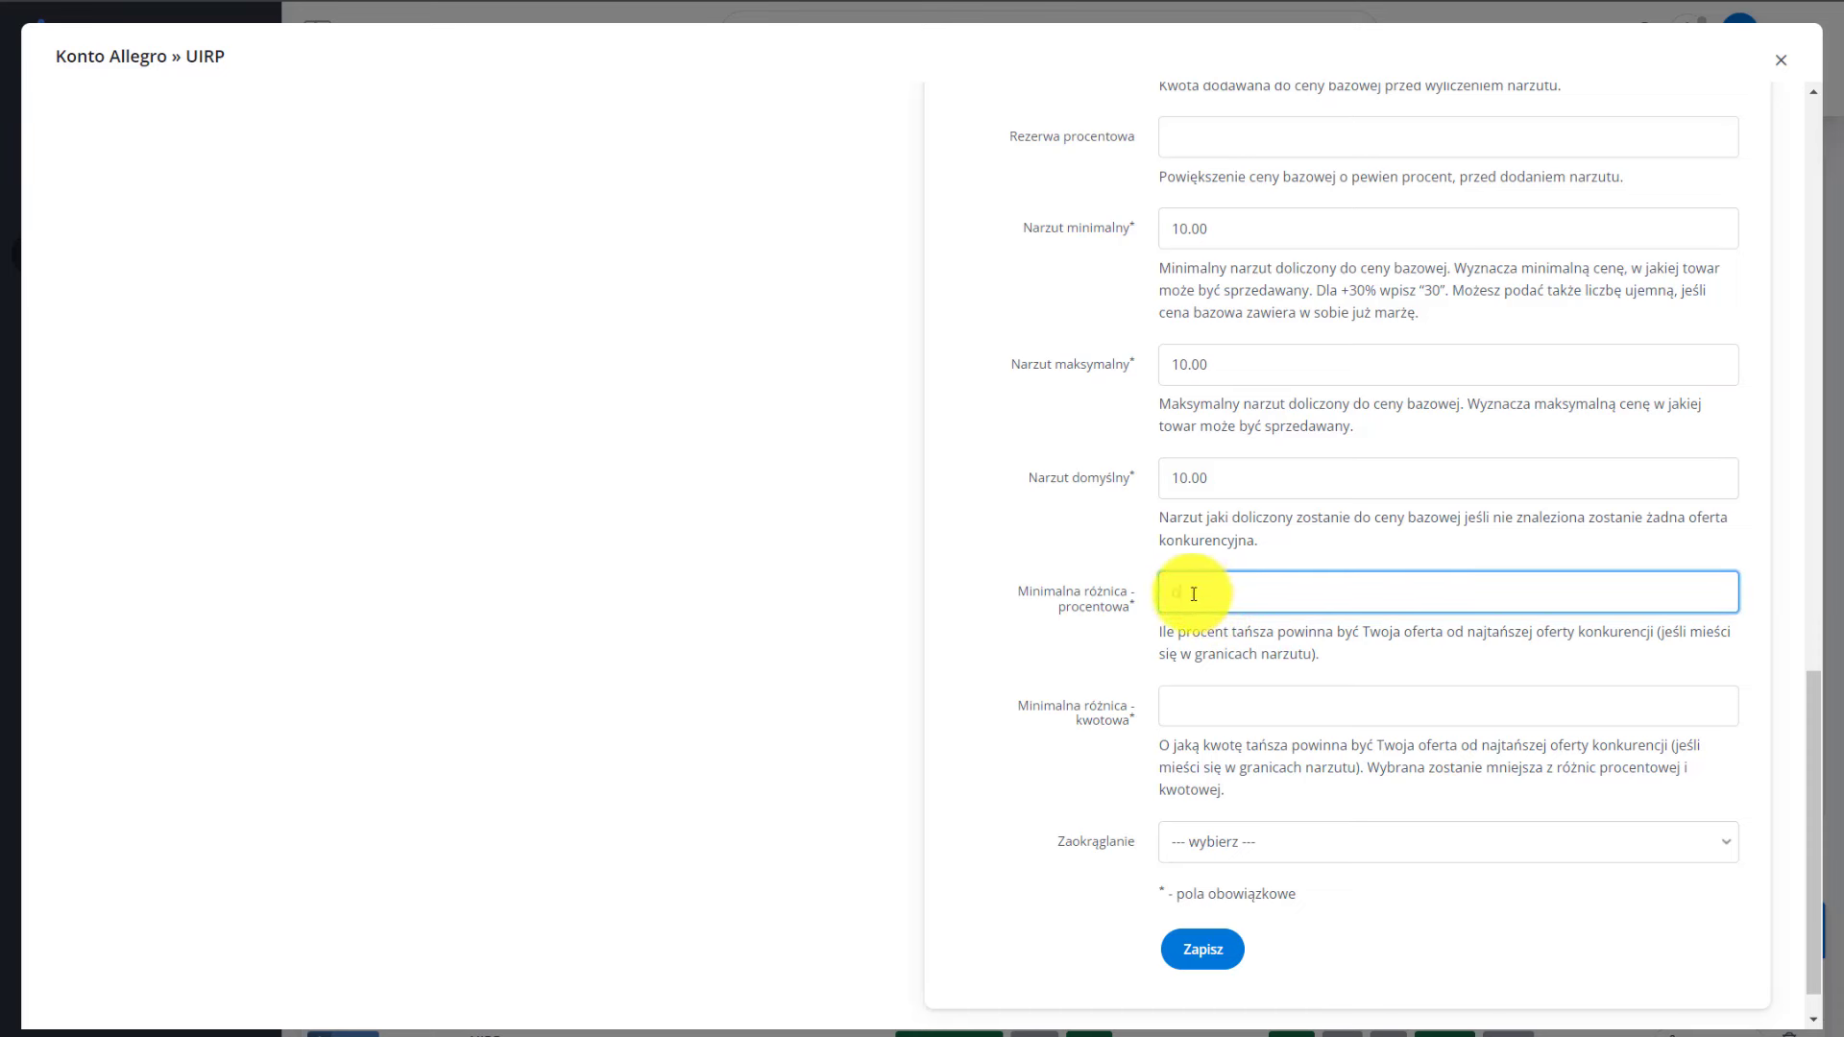
{"action": "left_click", "coordinate": [1193, 700]}
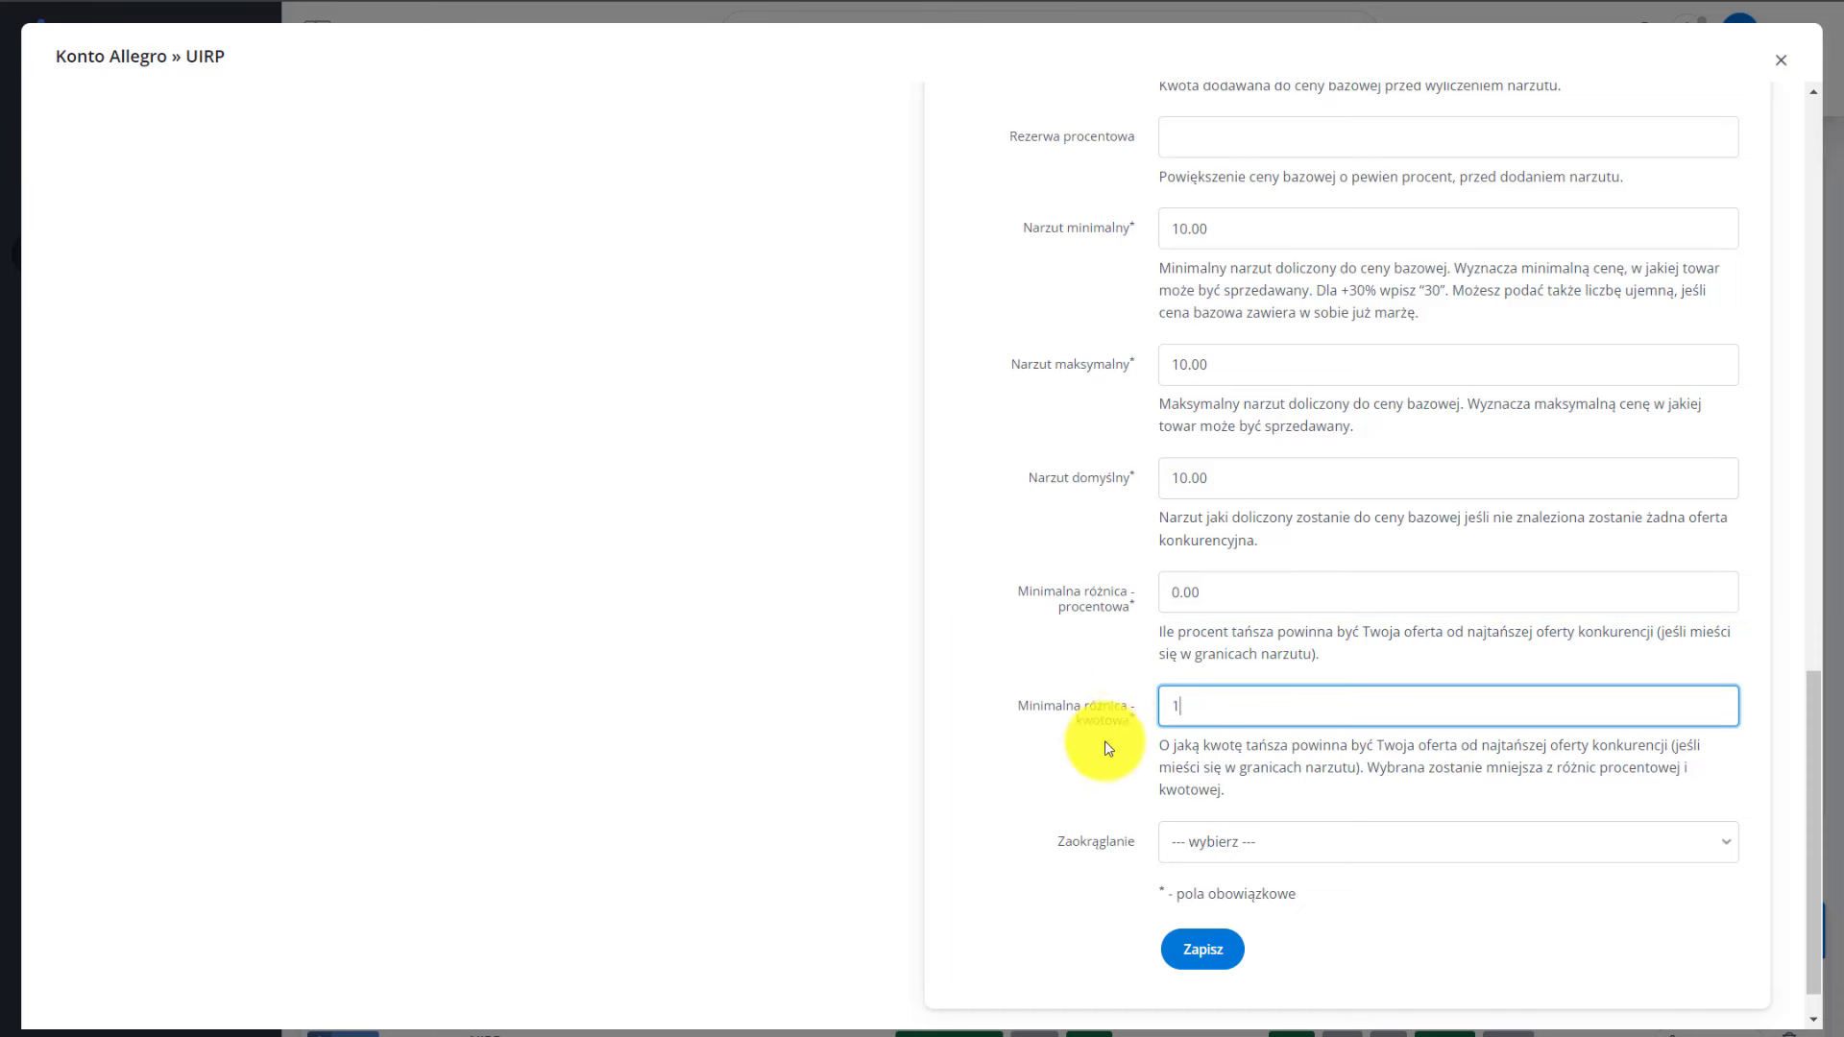
{"action": "type", "text": "1"}
{"action": "left_click", "coordinate": [1045, 660]}
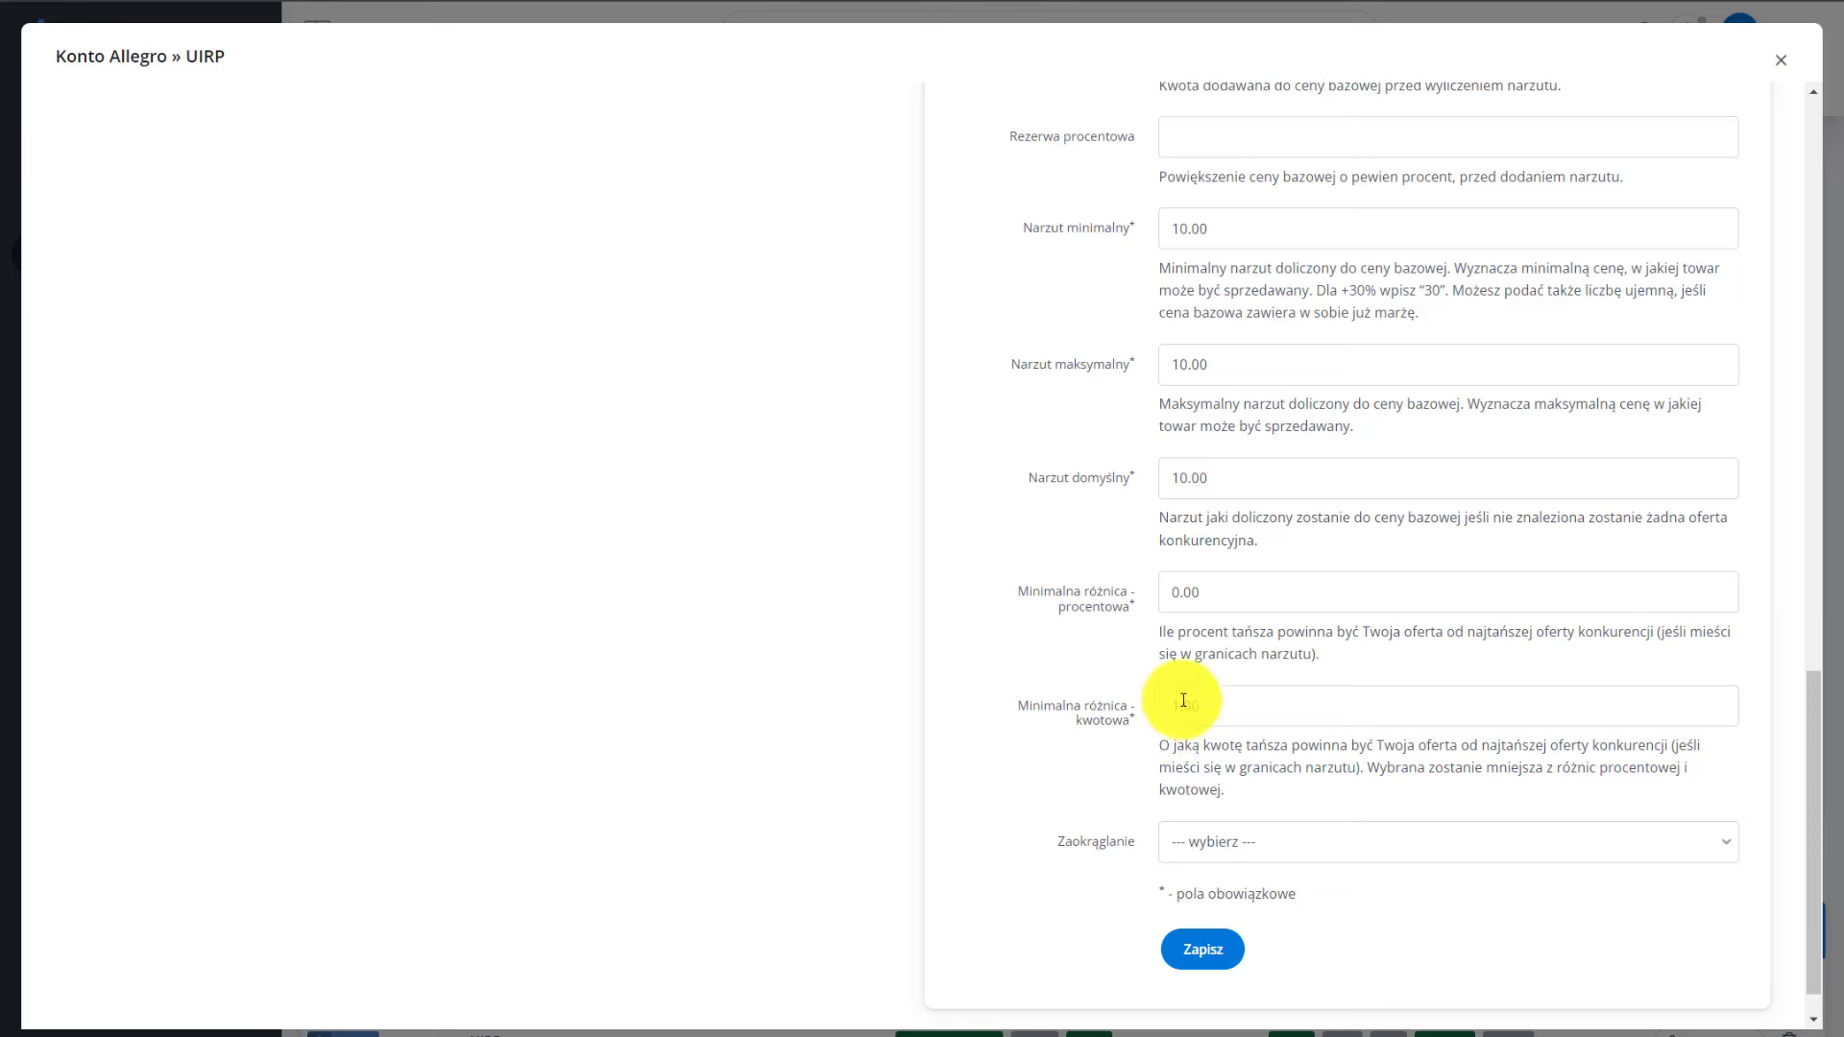
Set price rounding (Zaokrąglanie) to "Bez zaokrąglania ceny" and save the competition settings
{"action": "left_click", "coordinate": [1252, 844]}
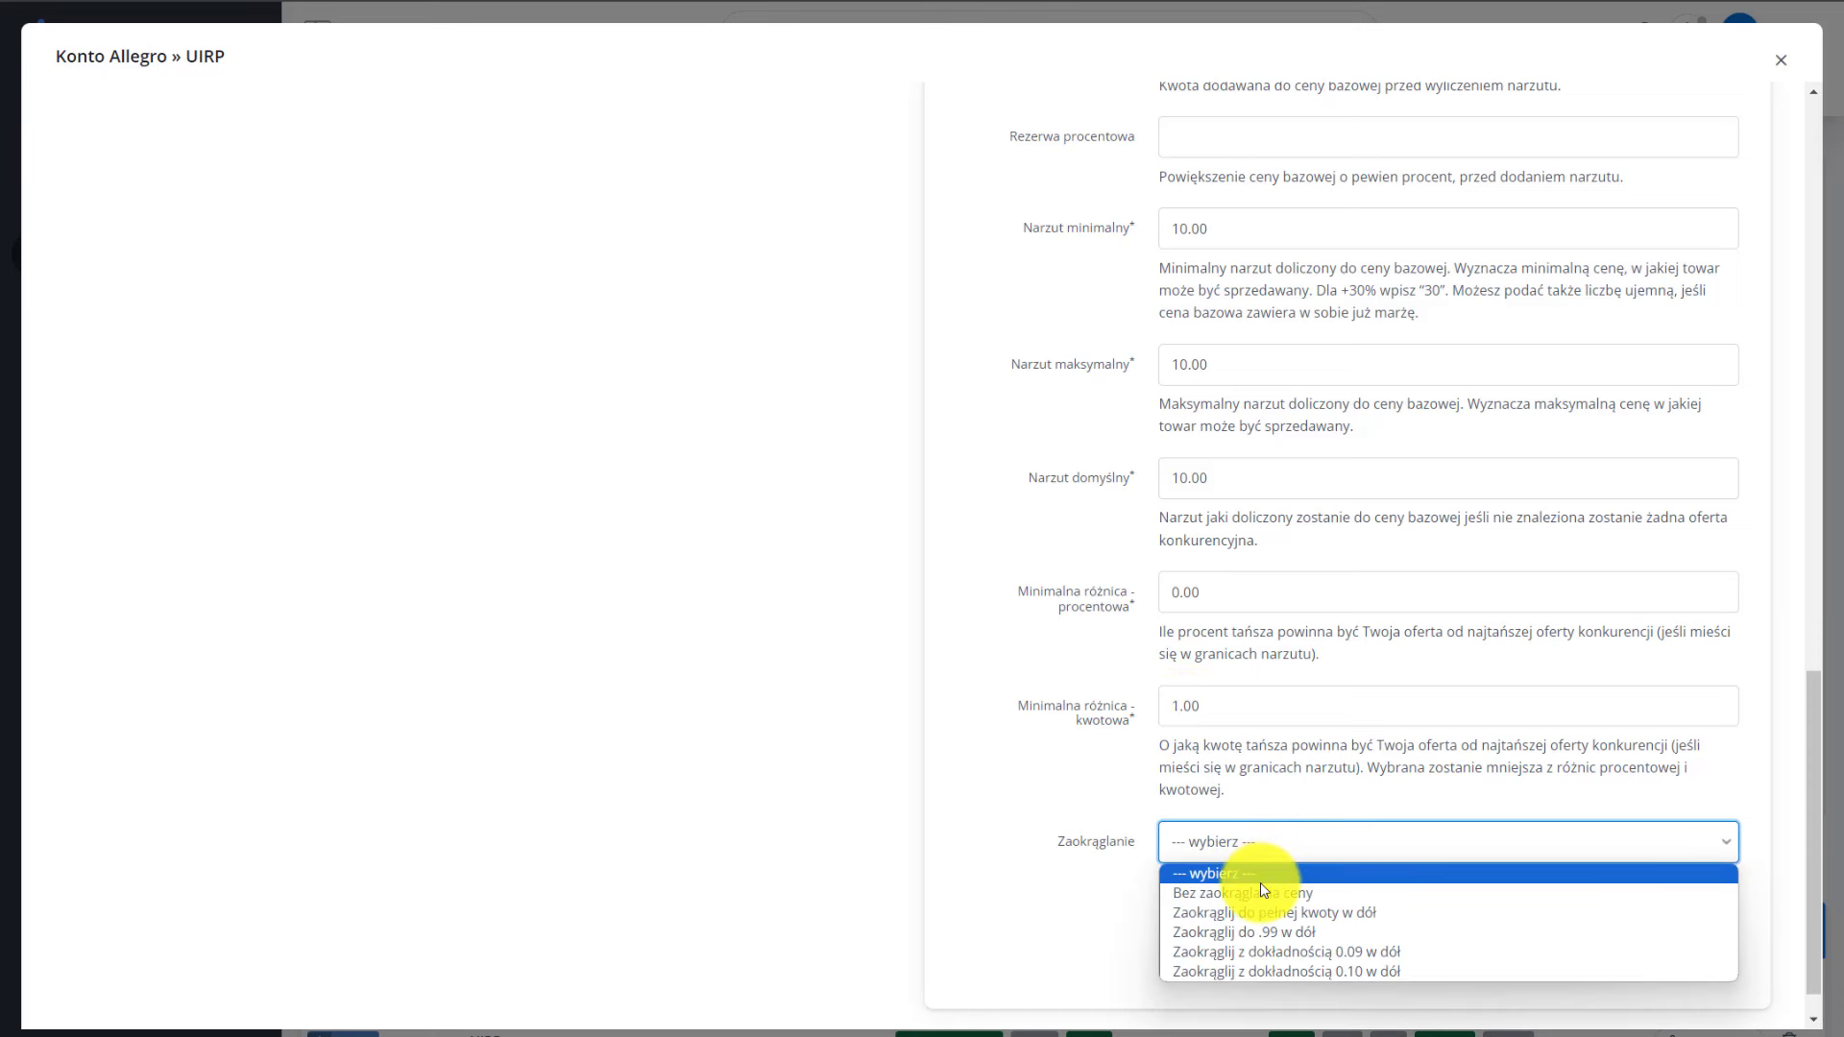
{"action": "left_click", "coordinate": [1258, 892]}
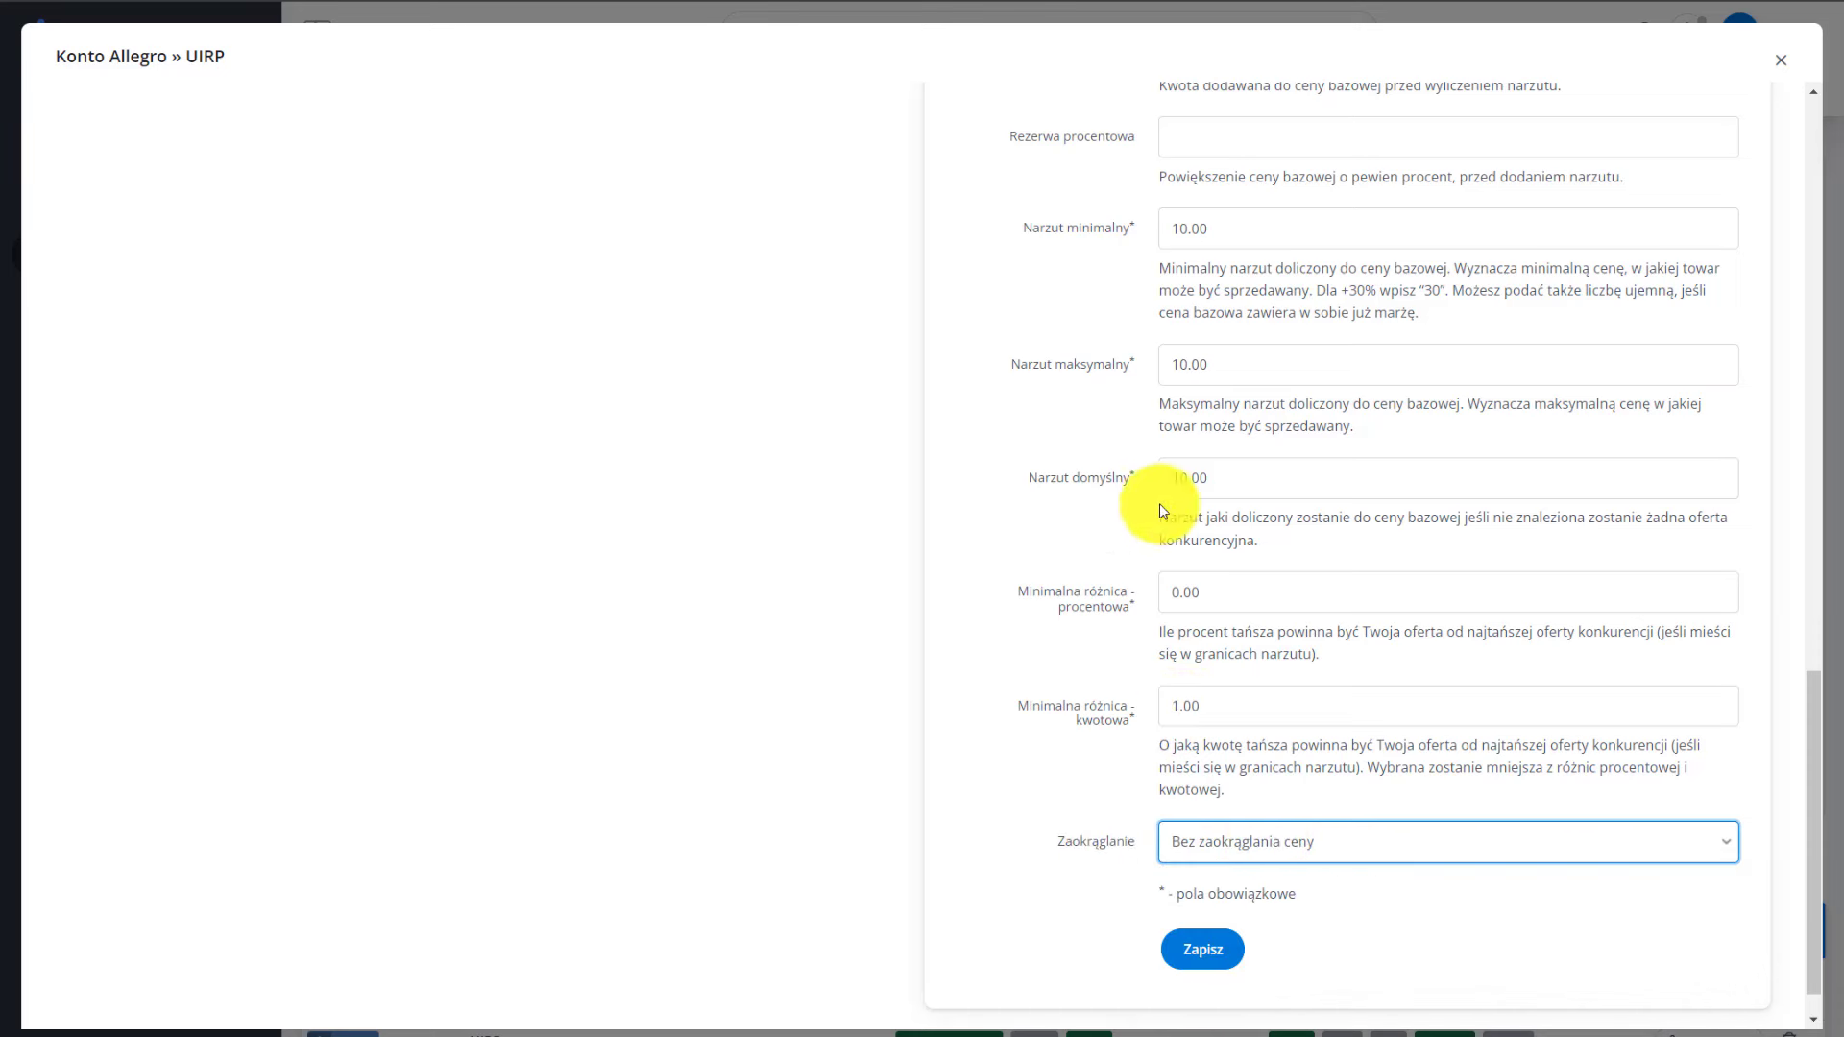
{"action": "left_click", "coordinate": [1200, 948]}
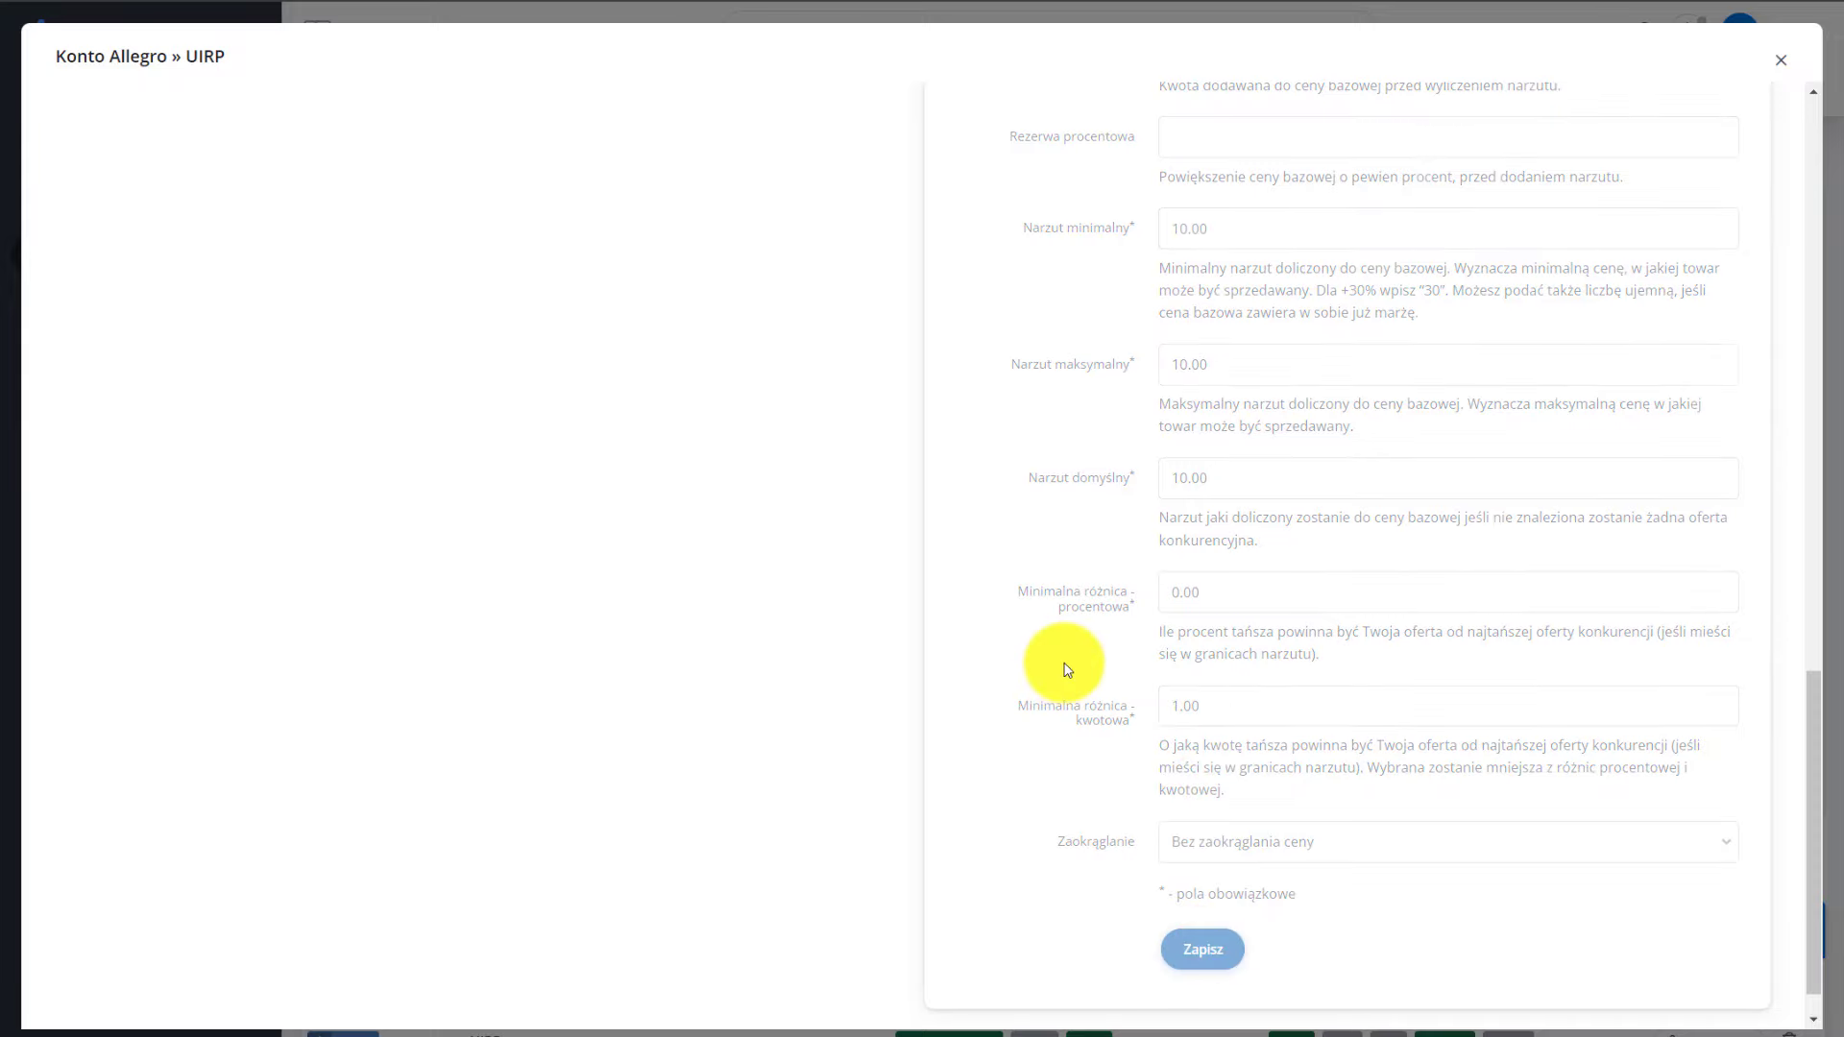
In the account's Czas wysyłki settings, set synchronization to "Włączona - aktualizuj czas wysyłki na podstawie pola z magazynu"
{"action": "scroll", "coordinate": [1061, 659], "scroll_direction": "up", "scroll_amount": 10}
{"action": "scroll", "coordinate": [1069, 672], "scroll_direction": "up", "scroll_amount": 3}
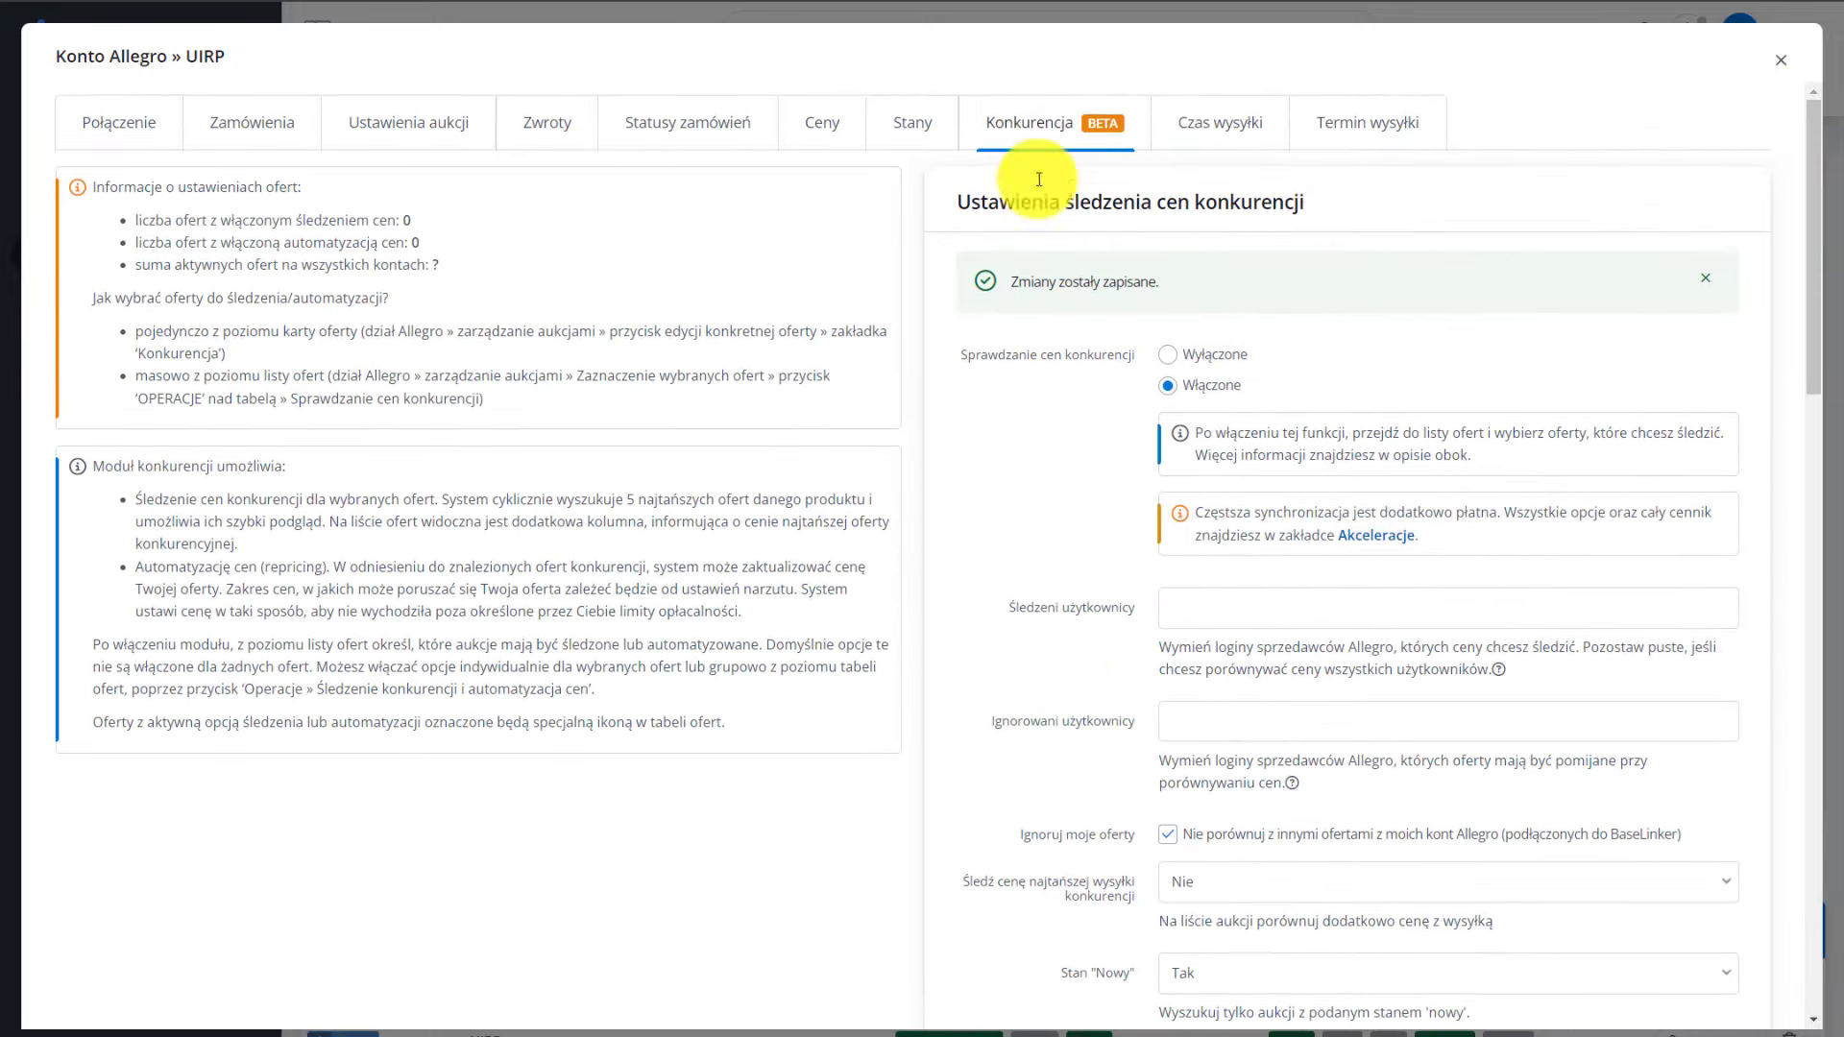
{"action": "left_click", "coordinate": [1223, 144]}
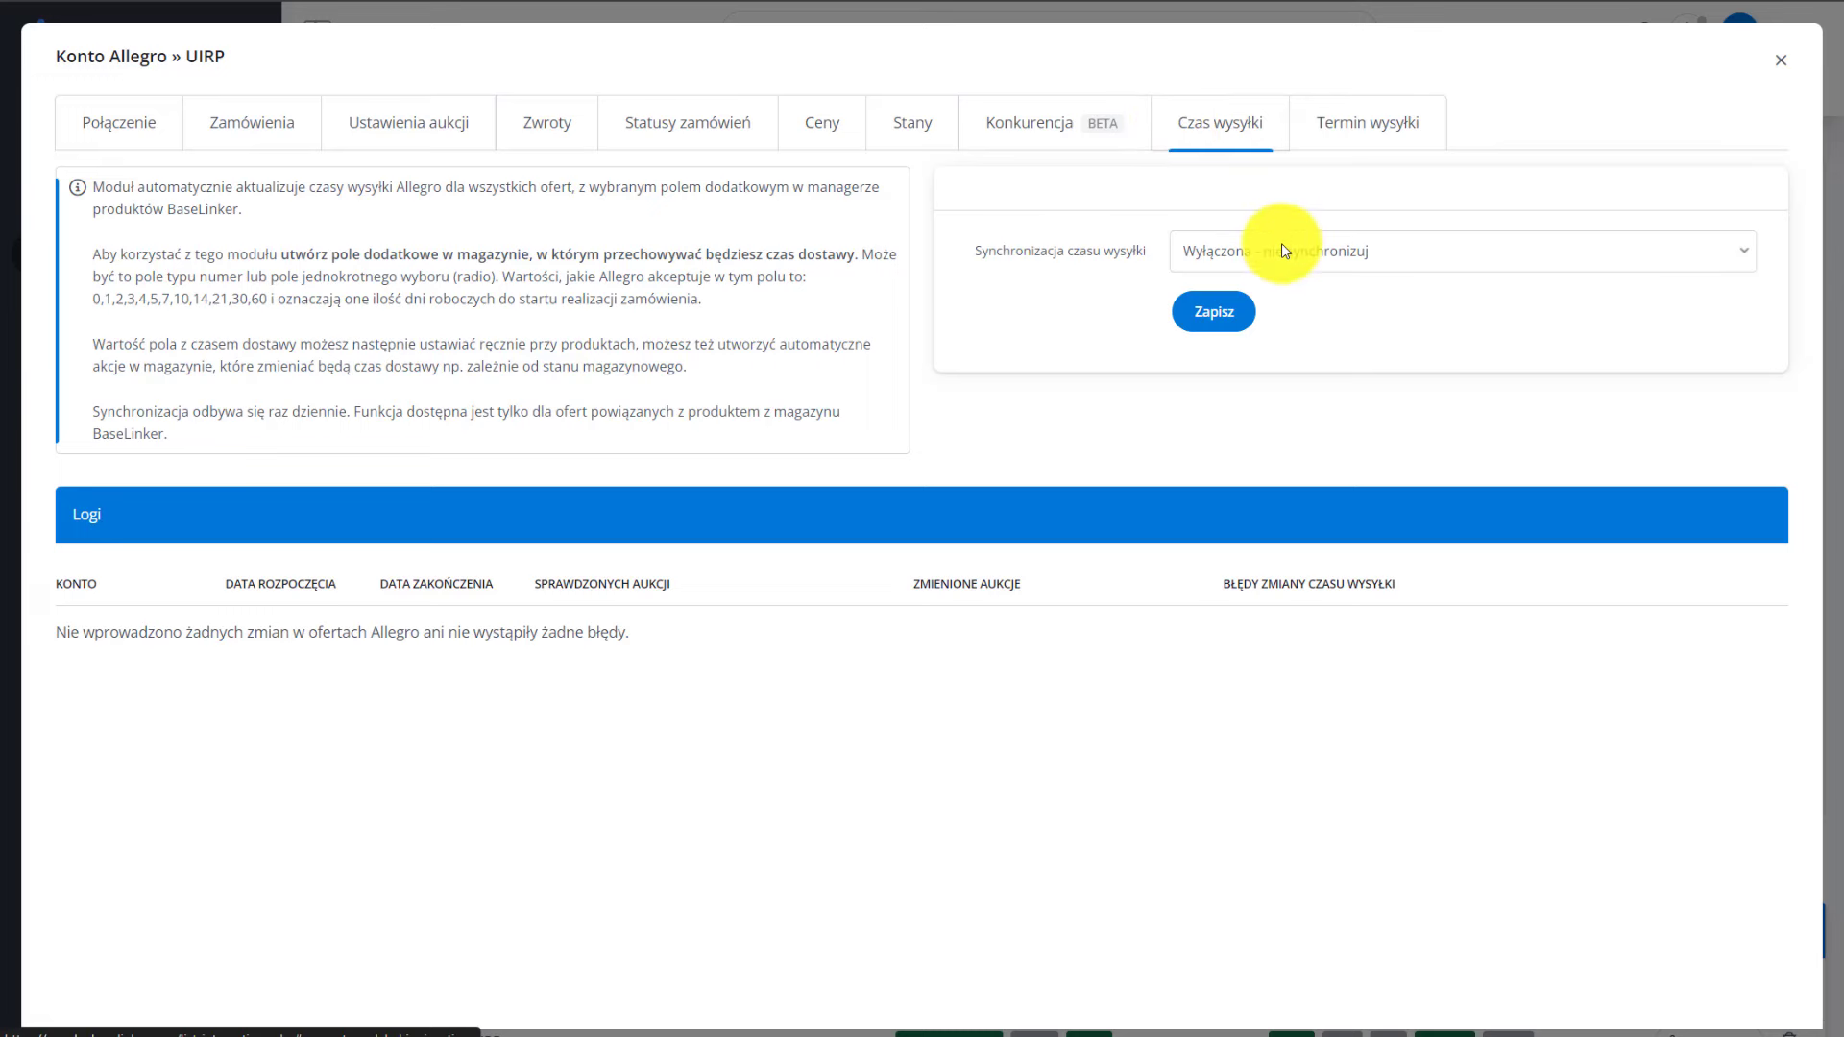
{"action": "left_click", "coordinate": [1236, 254]}
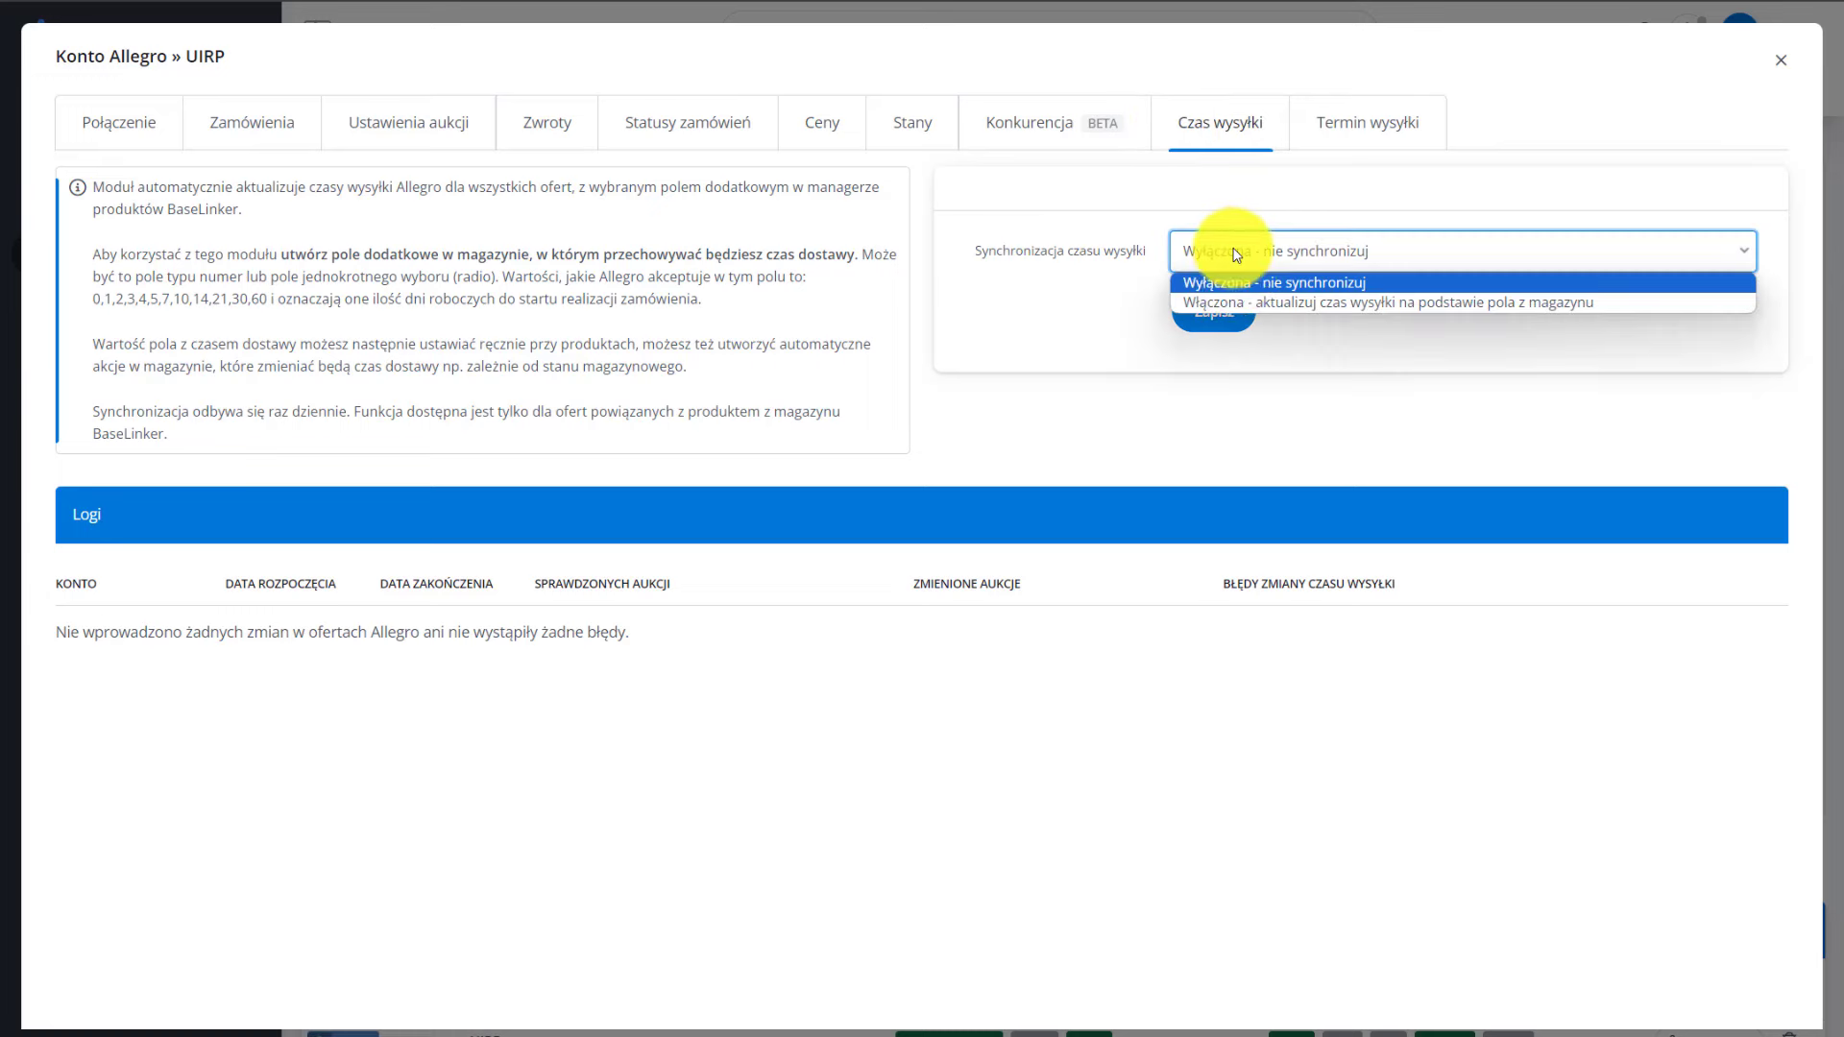
{"action": "left_click", "coordinate": [1238, 301]}
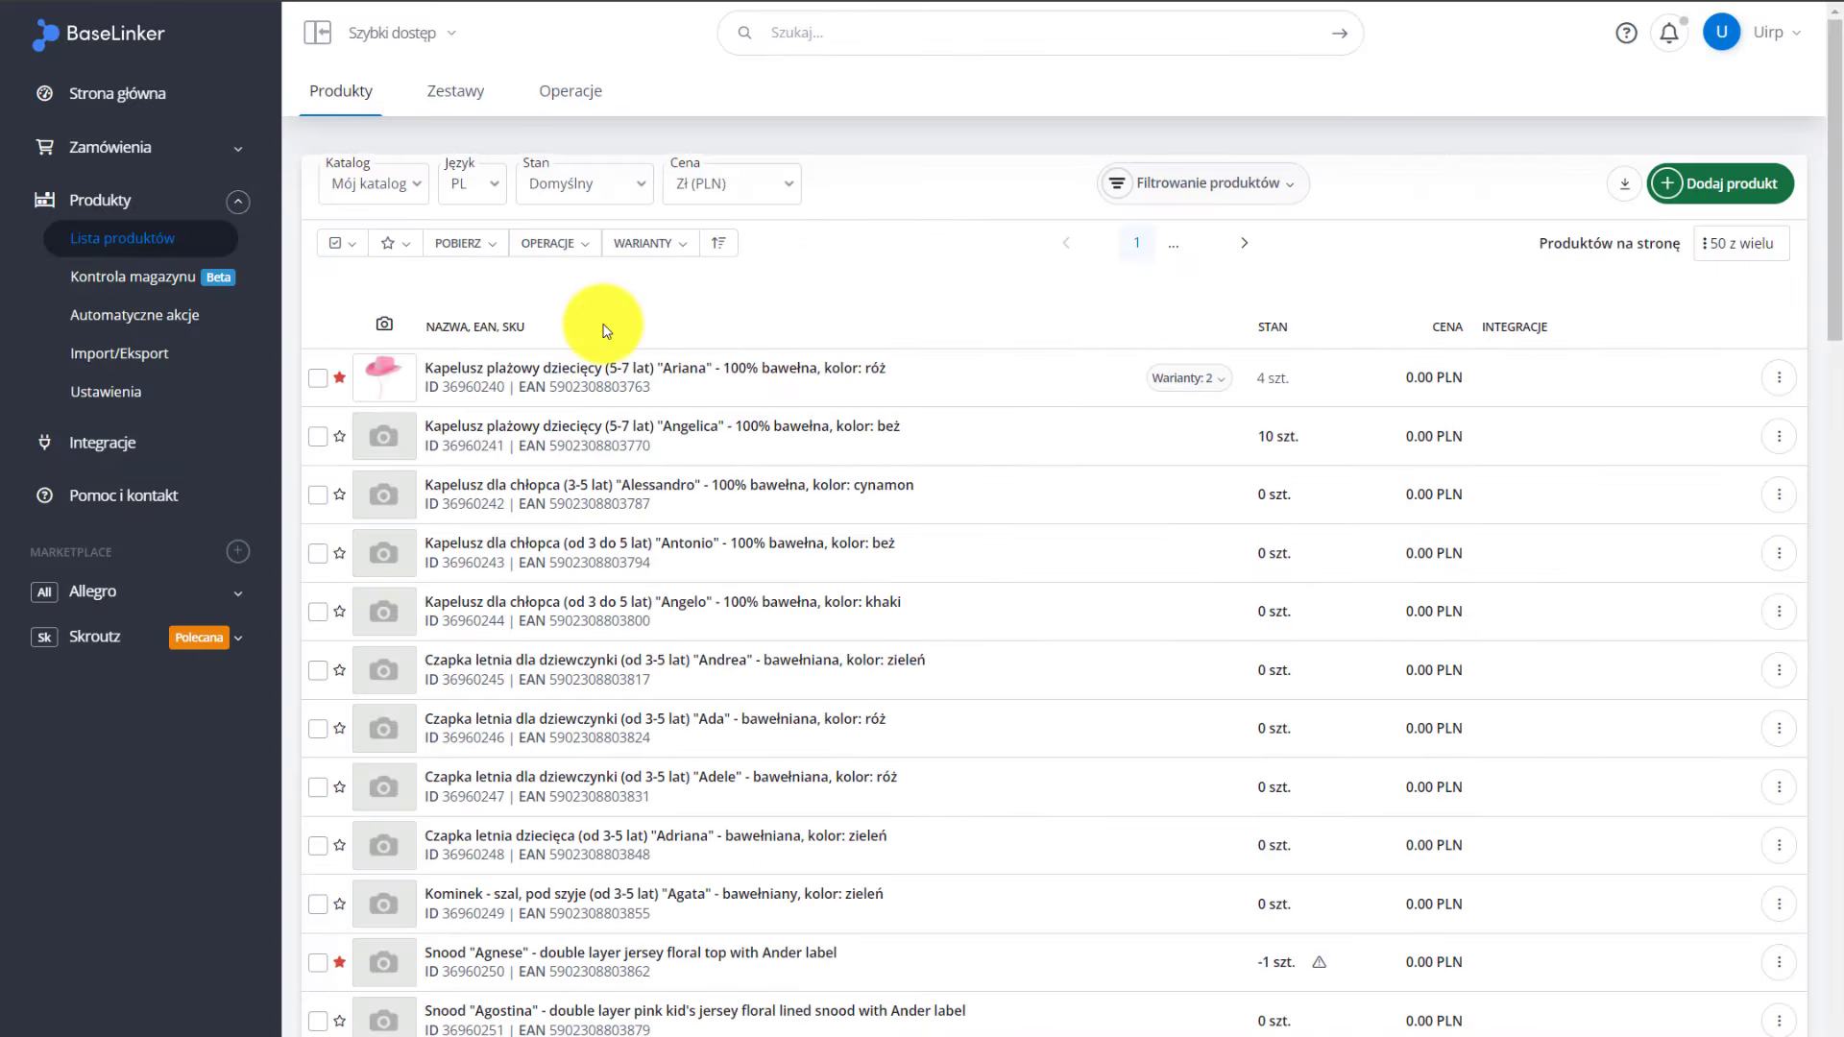
Examine how the additional product fields "Czas wysyłki" and "Data" are defined in the product settings
{"action": "left_click", "coordinate": [150, 405]}
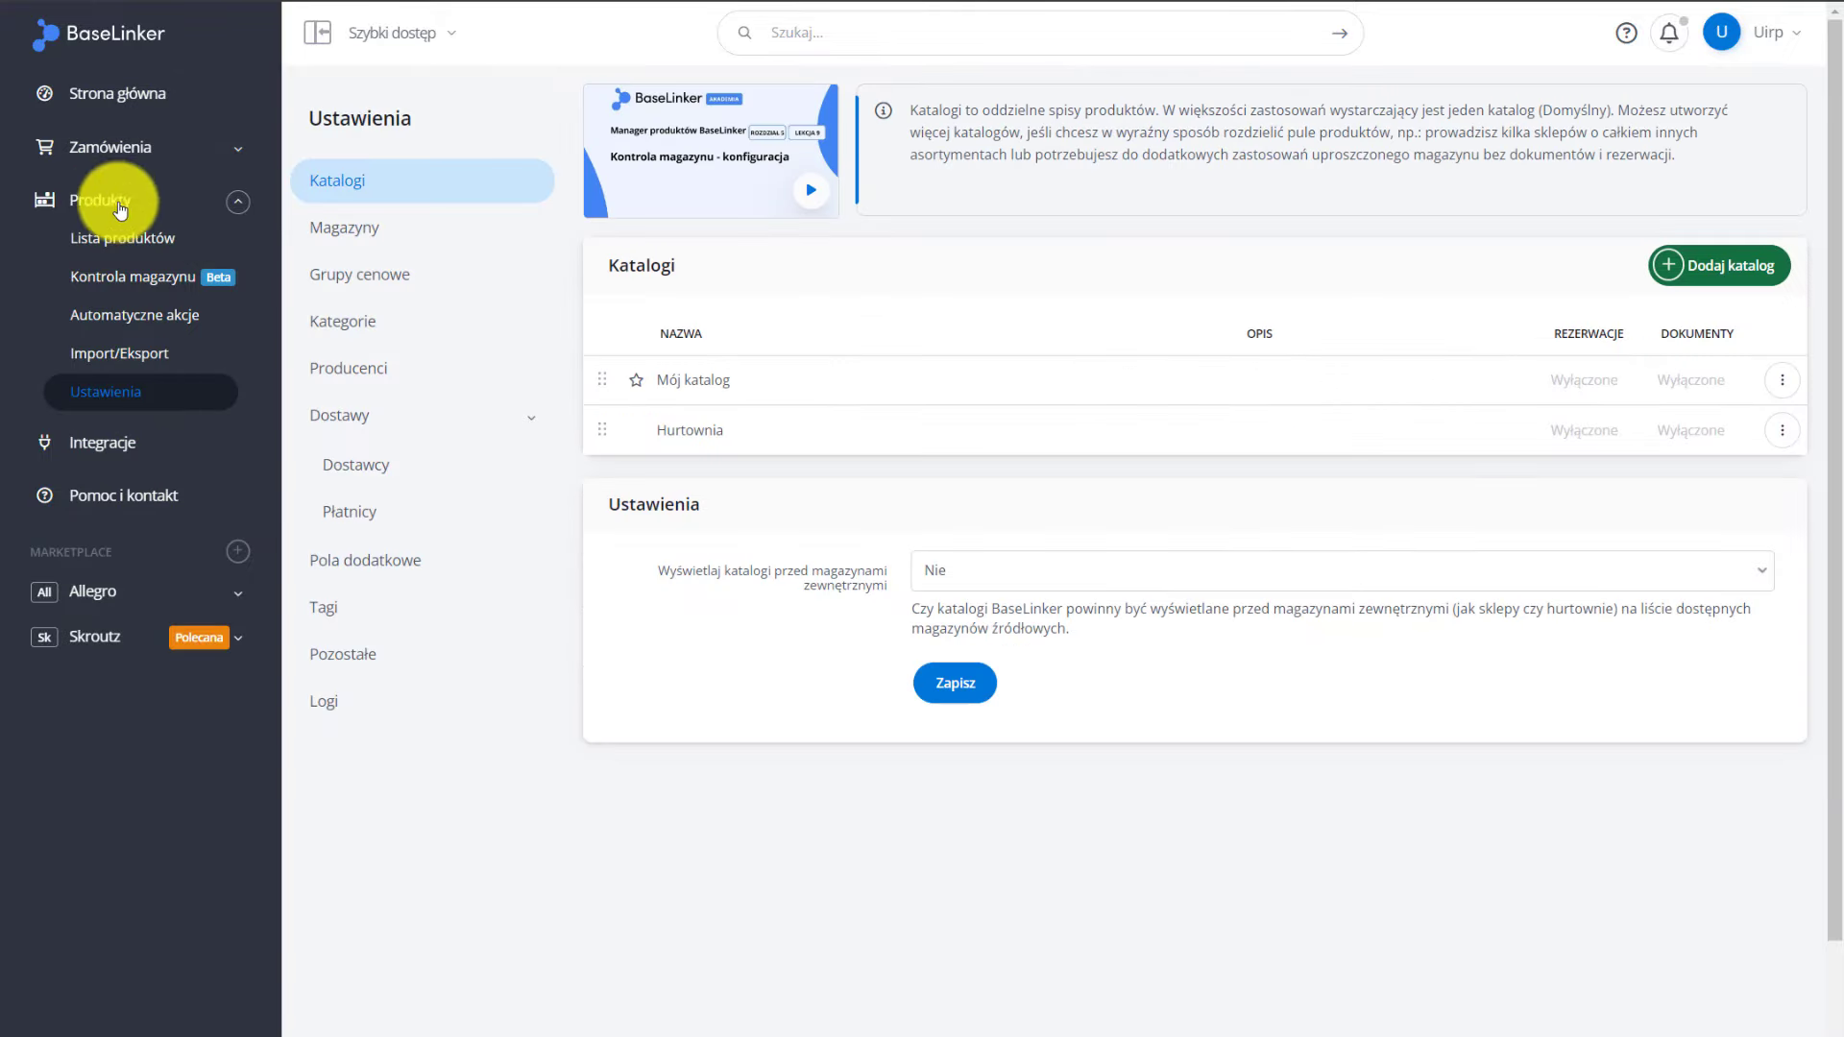
{"action": "left_click", "coordinate": [371, 560]}
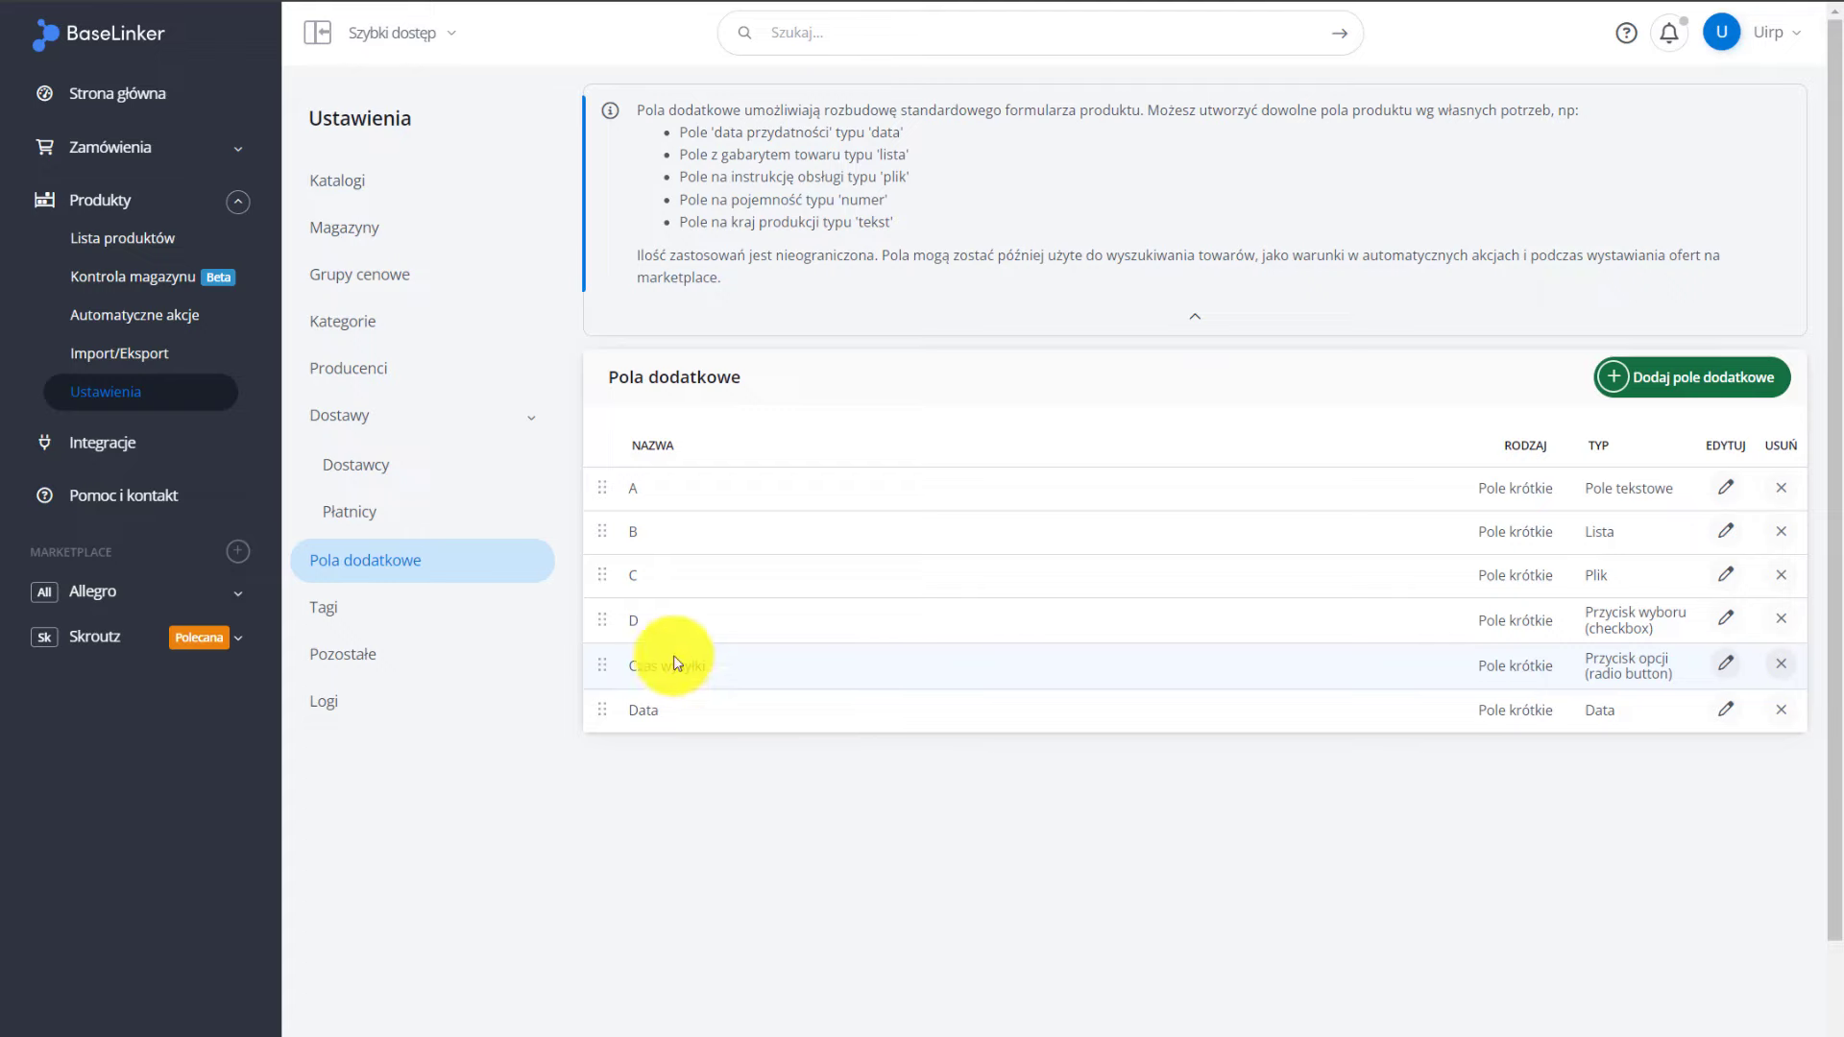
{"action": "left_click", "coordinate": [1727, 663]}
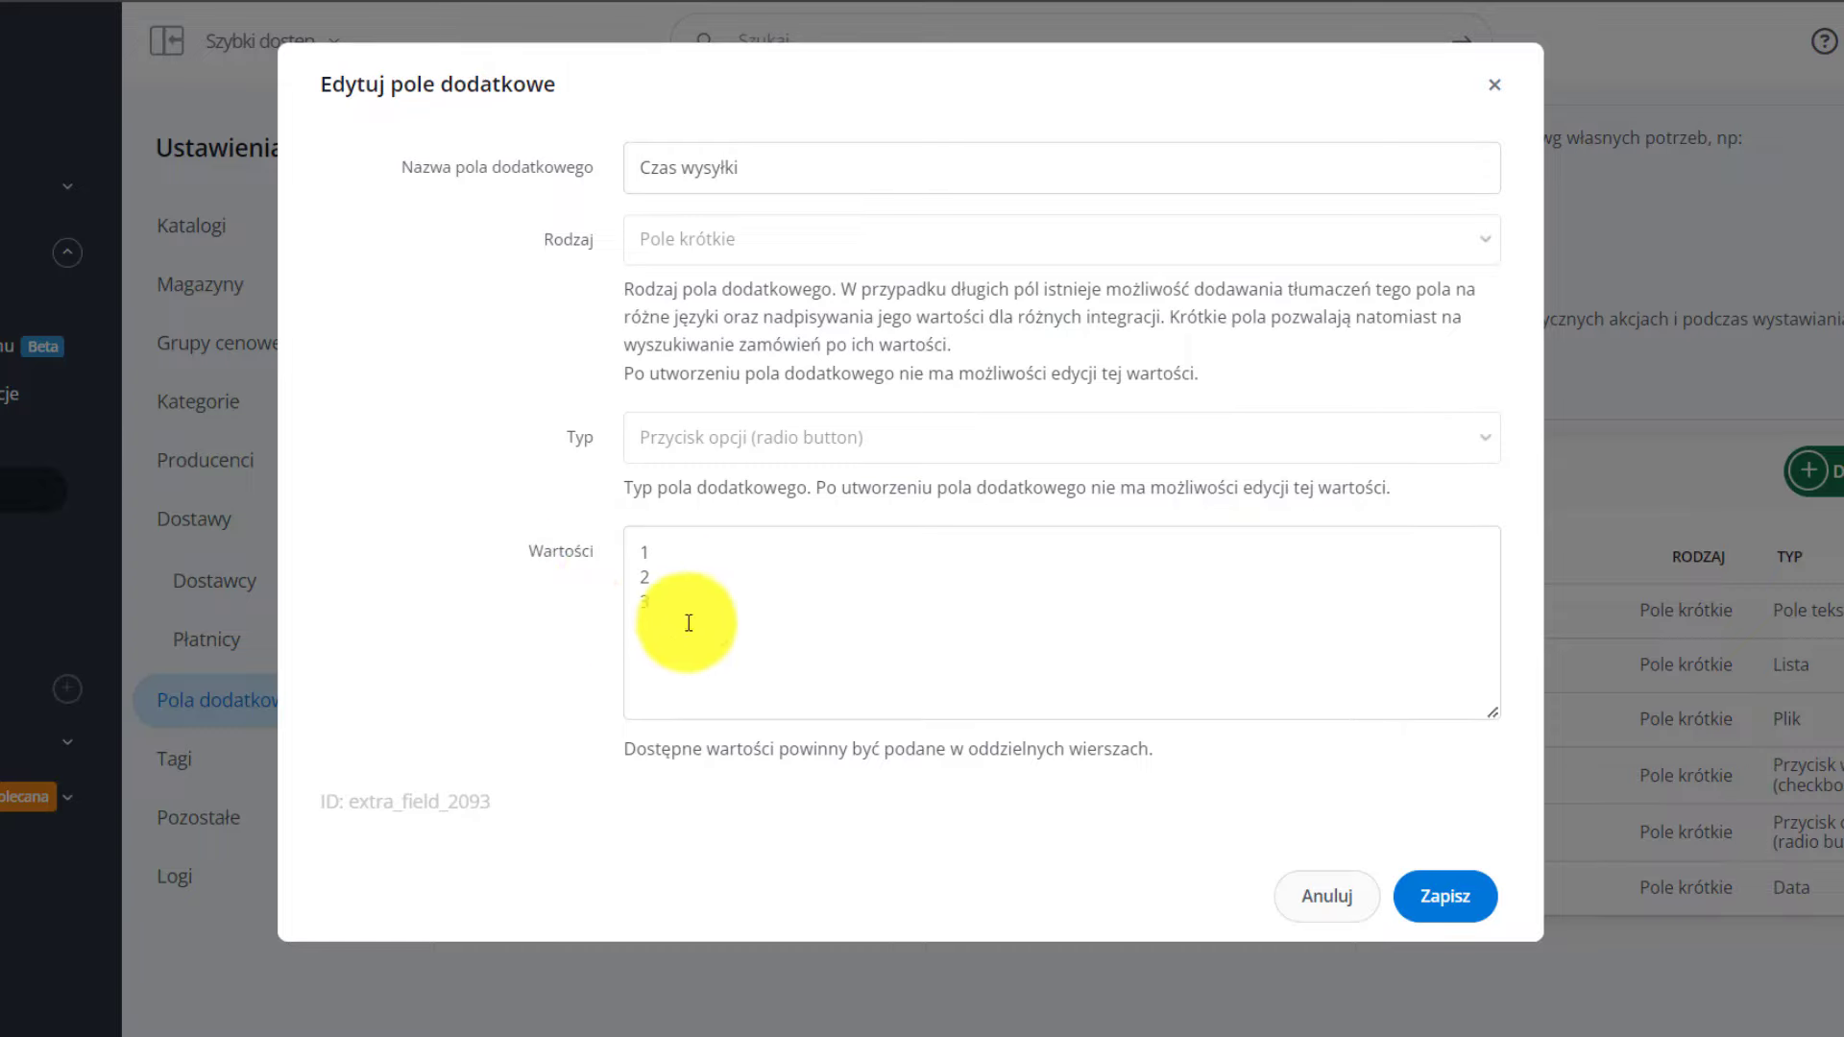
{"action": "left_click", "coordinate": [1296, 910]}
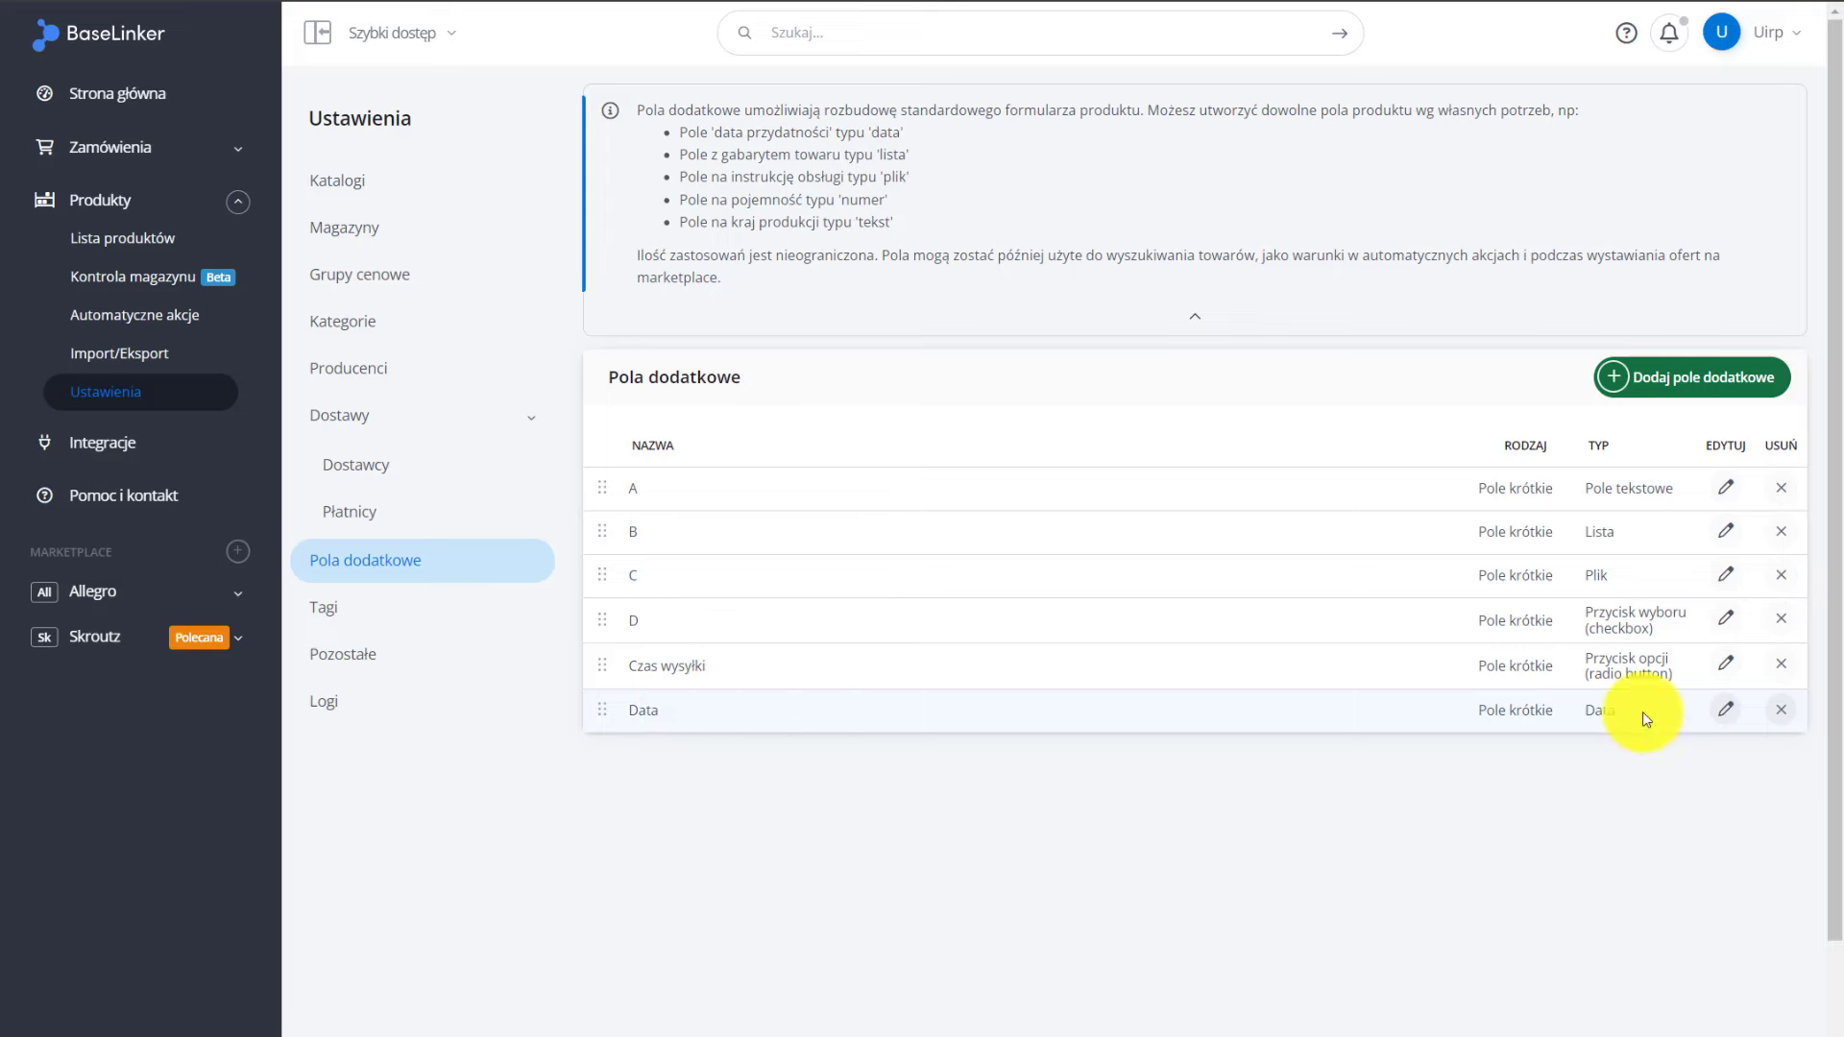
{"action": "left_click", "coordinate": [1726, 711]}
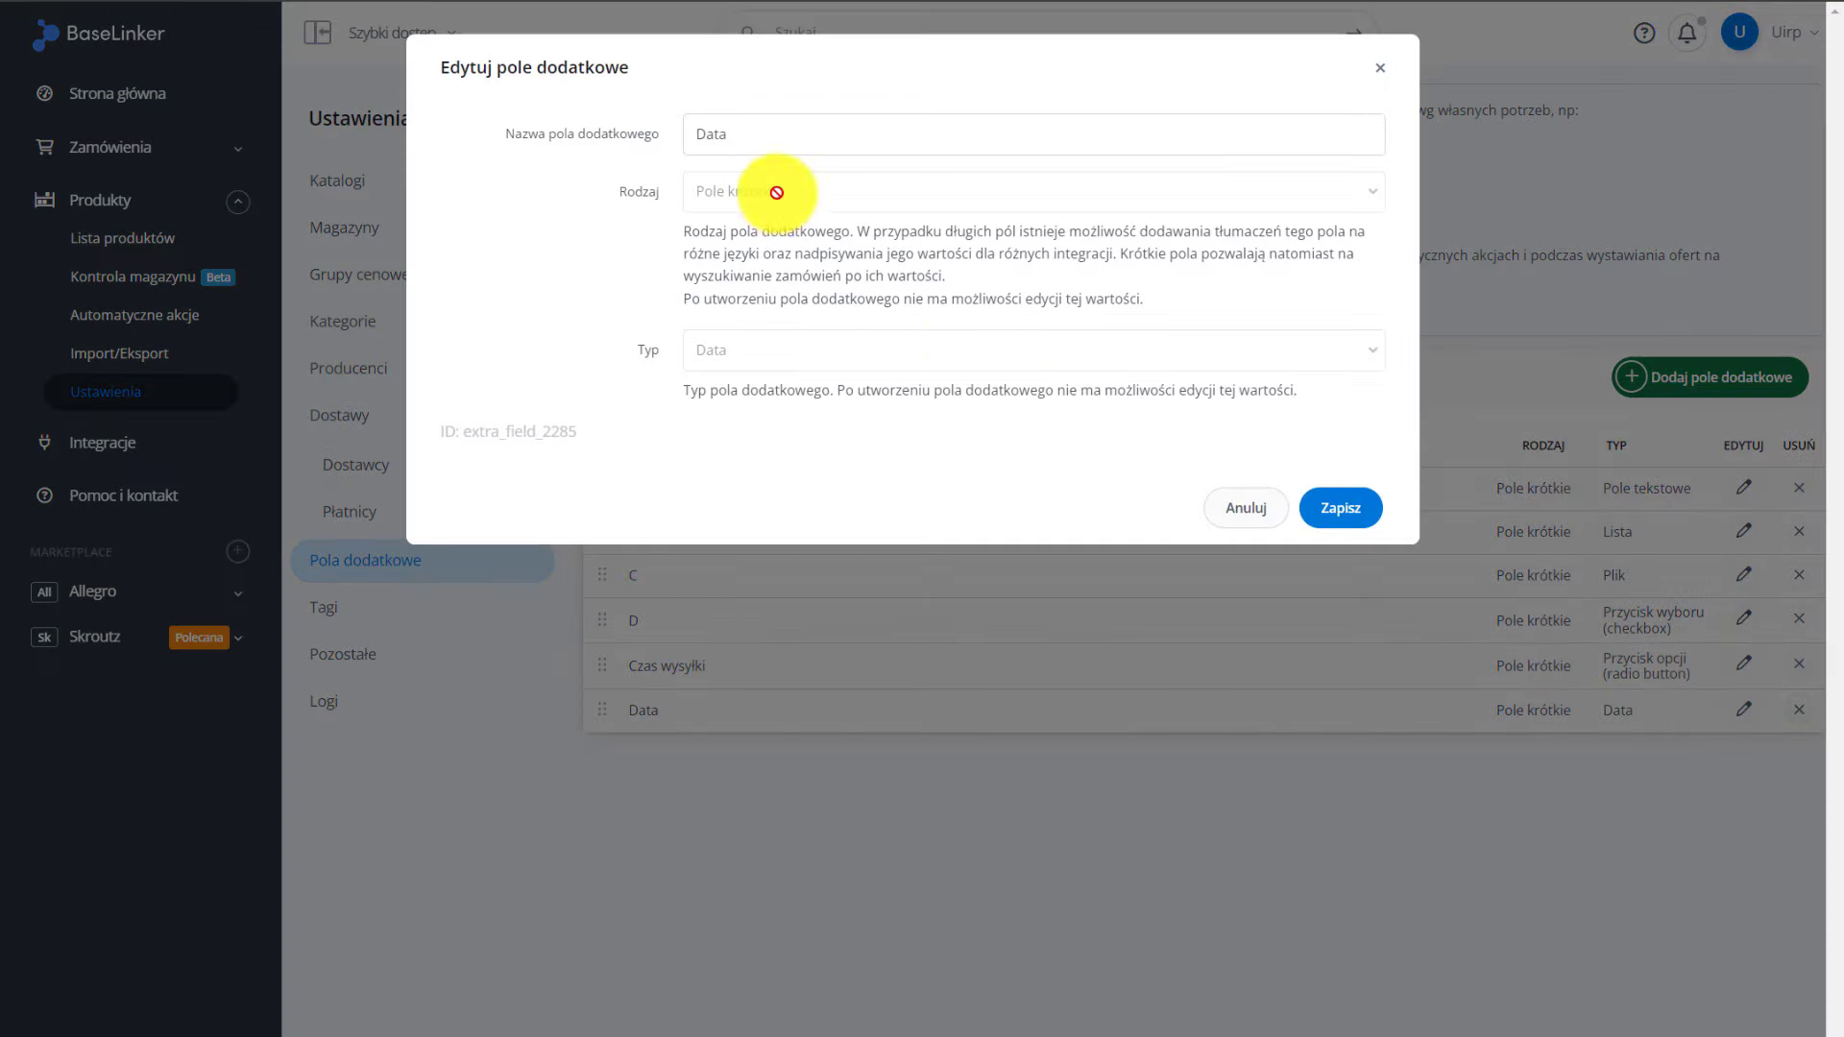
{"action": "left_click", "coordinate": [1341, 508]}
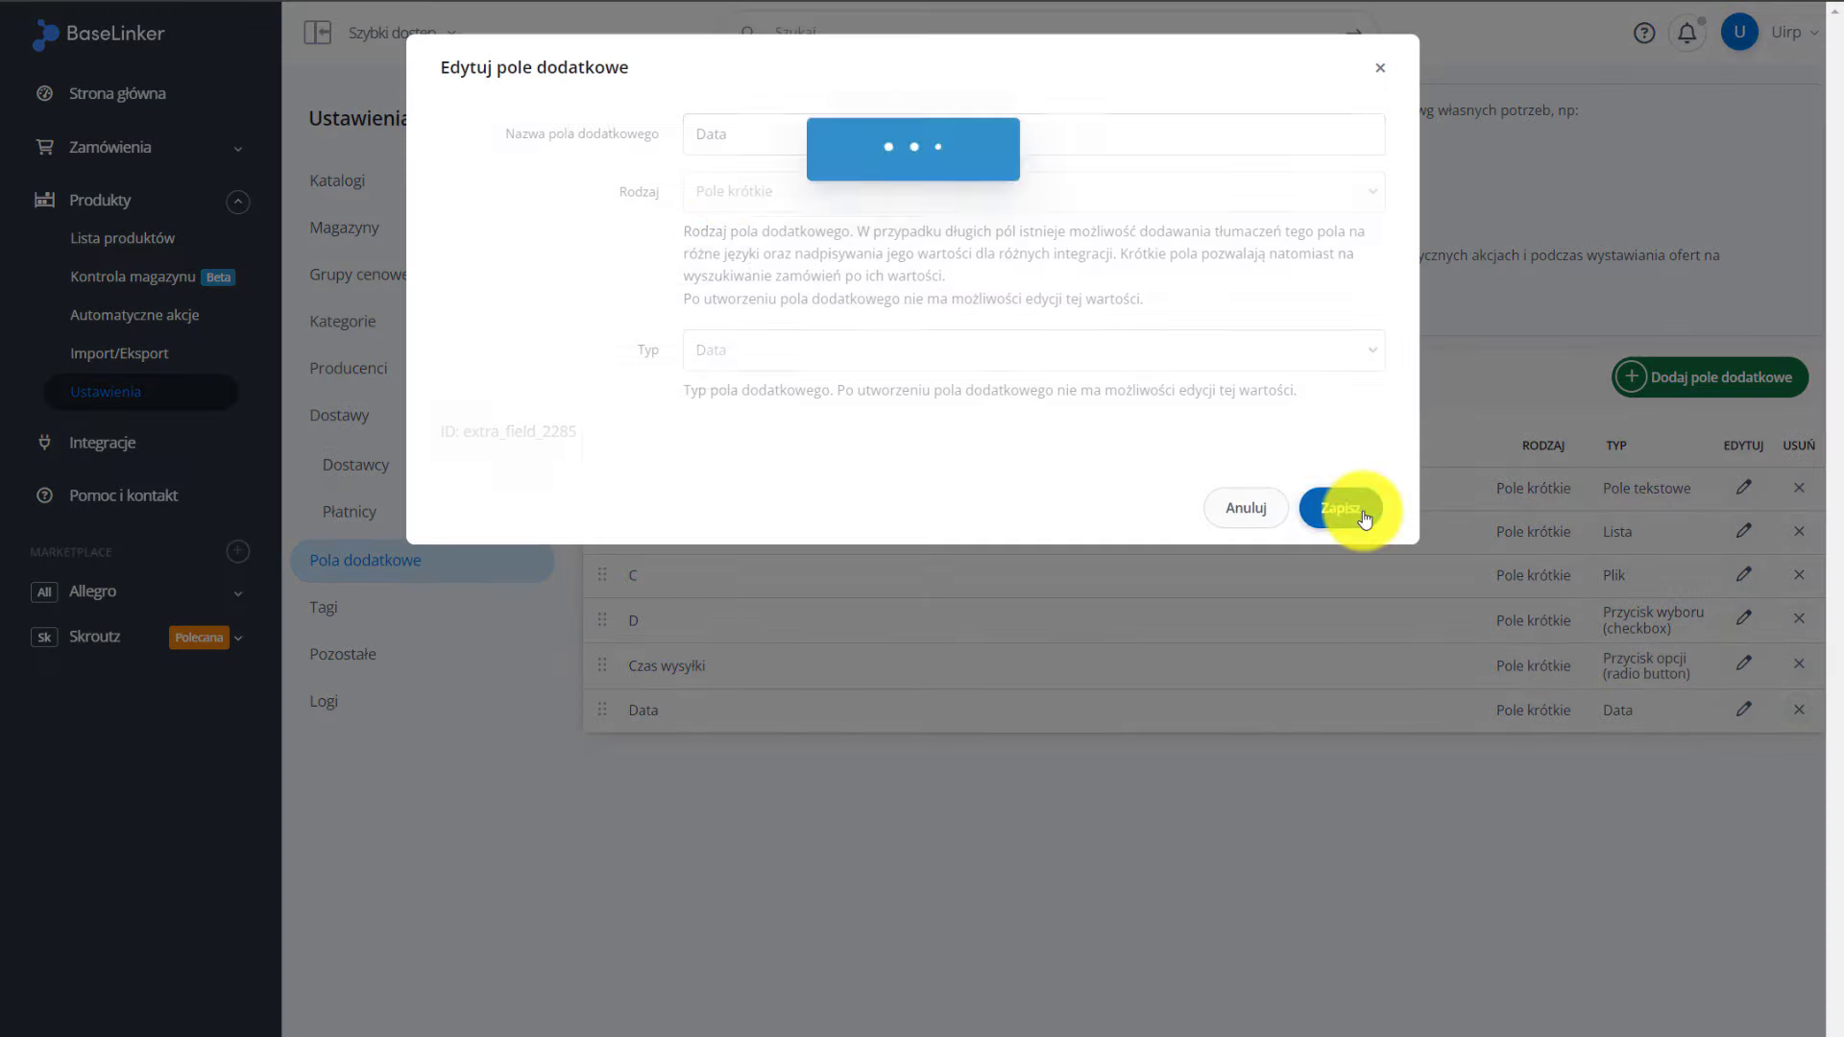
For the "Ariana" pink beach hat product, set Czas wysyłki to 3 and Data to 30.11.2024, and save the changes
{"action": "left_click", "coordinate": [181, 240]}
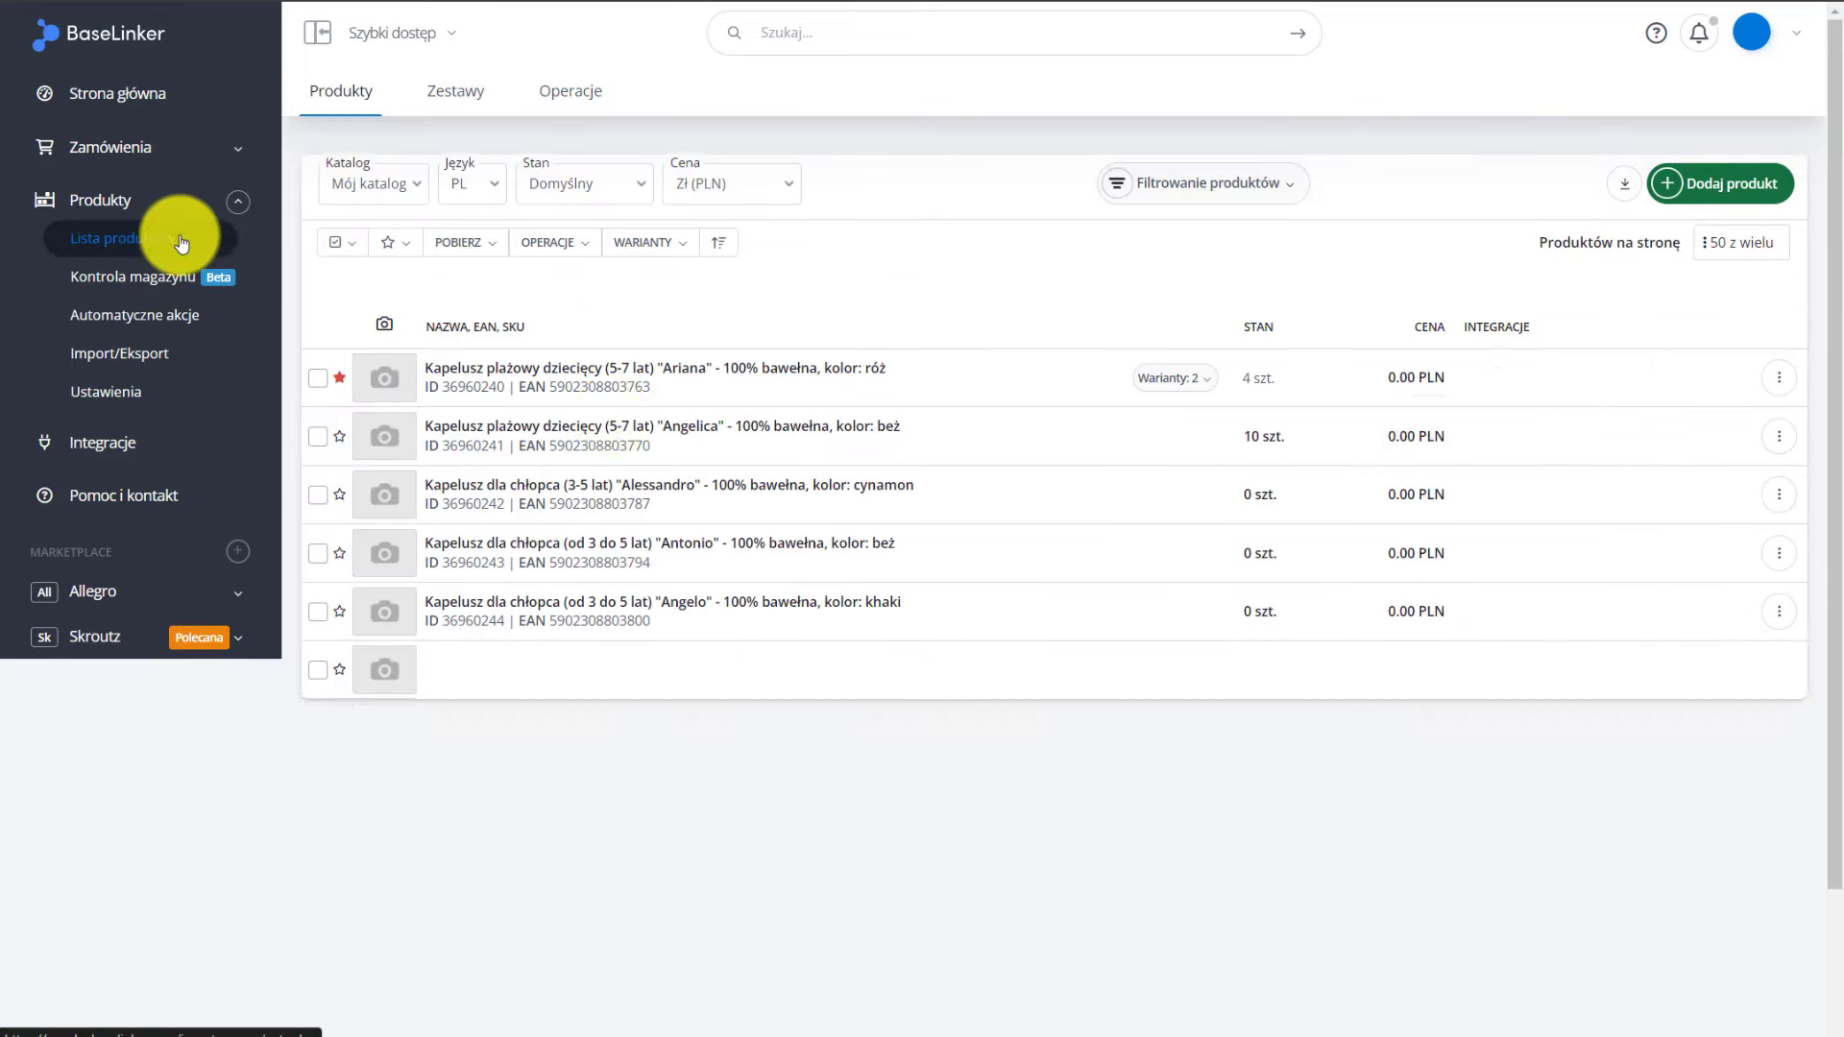
{"action": "left_click", "coordinate": [642, 379]}
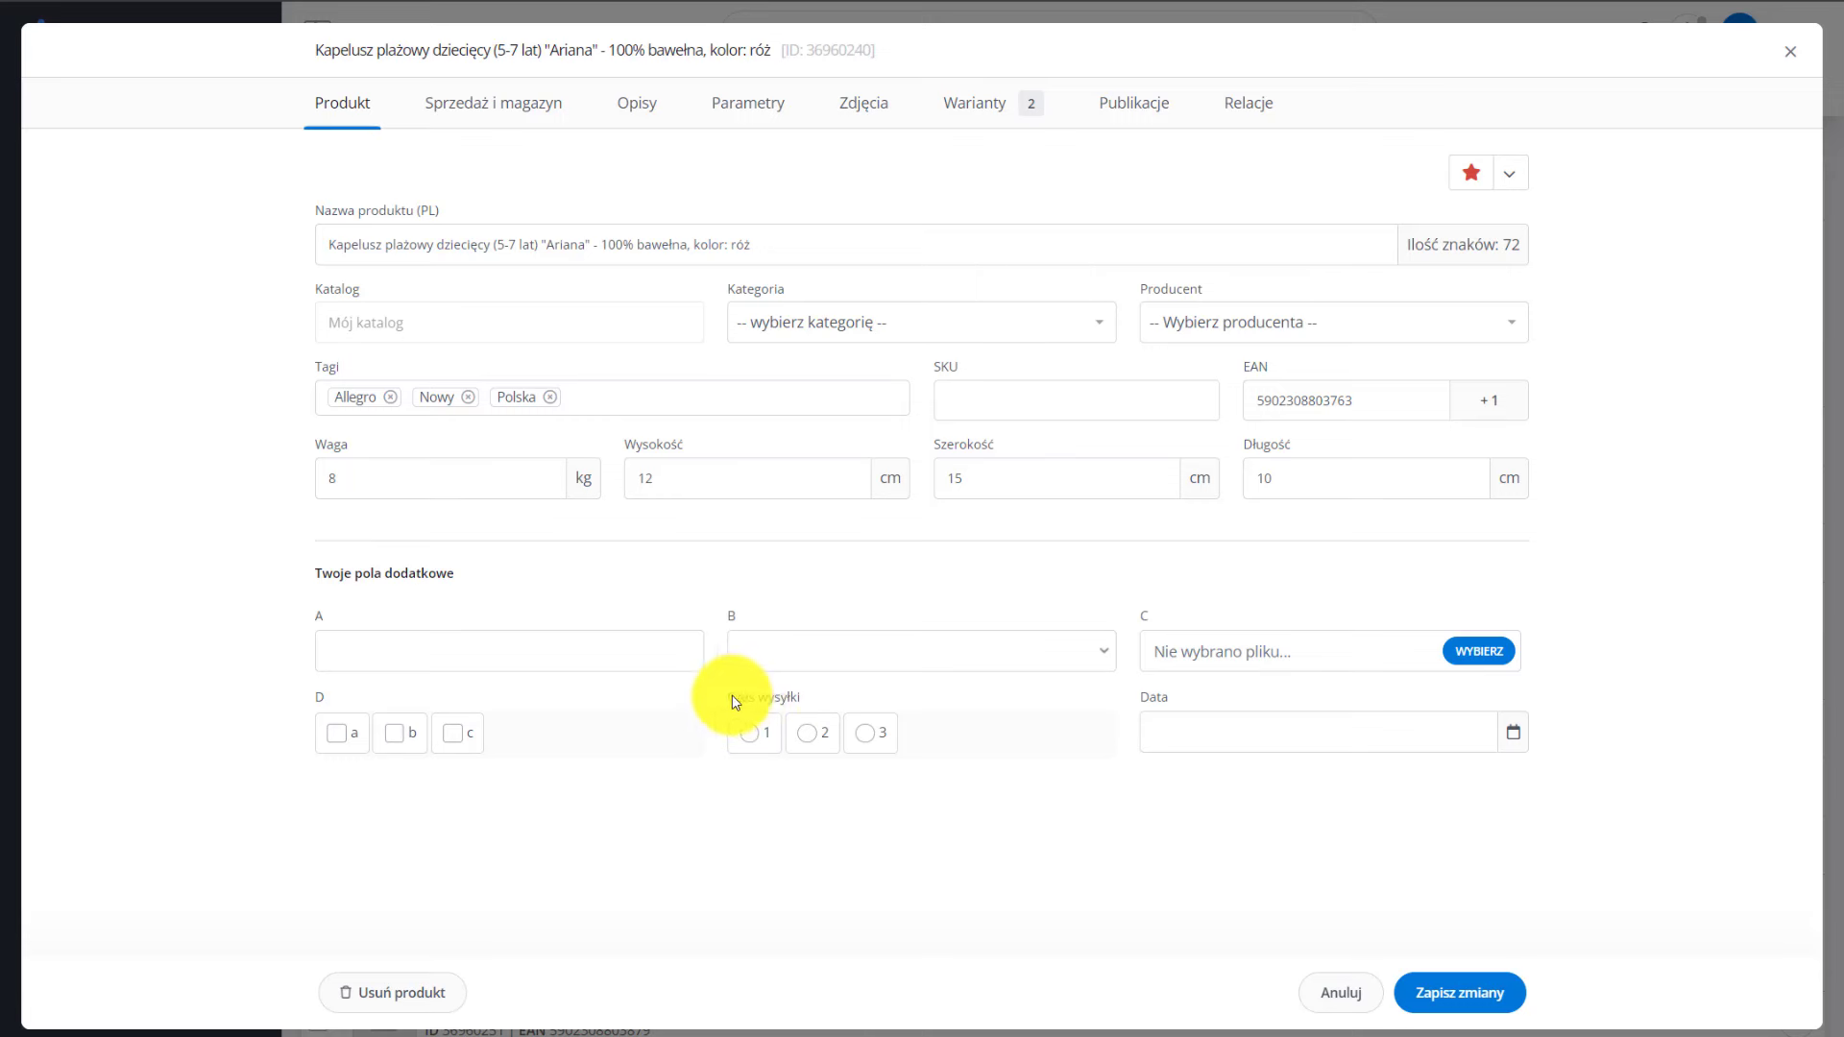
{"action": "left_click_drag", "start_coordinate": [733, 701], "coordinate": [841, 703]}
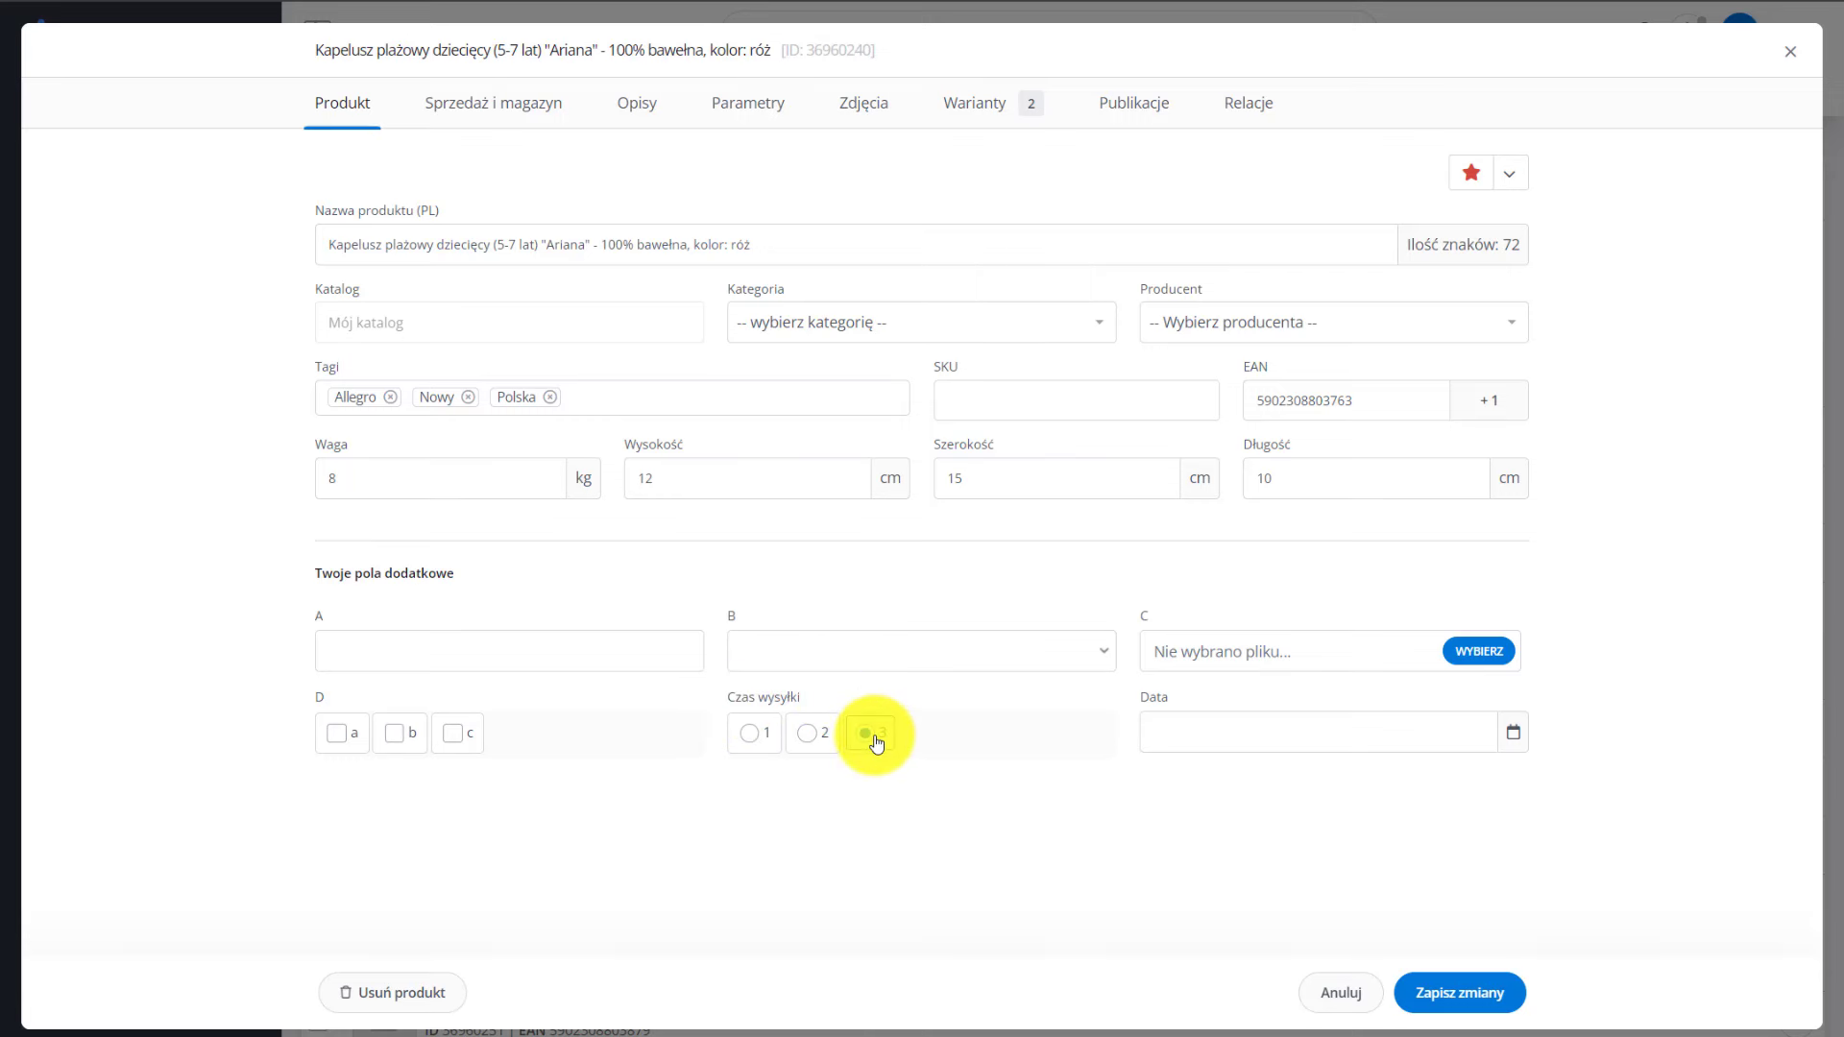
{"action": "left_click", "coordinate": [1523, 737]}
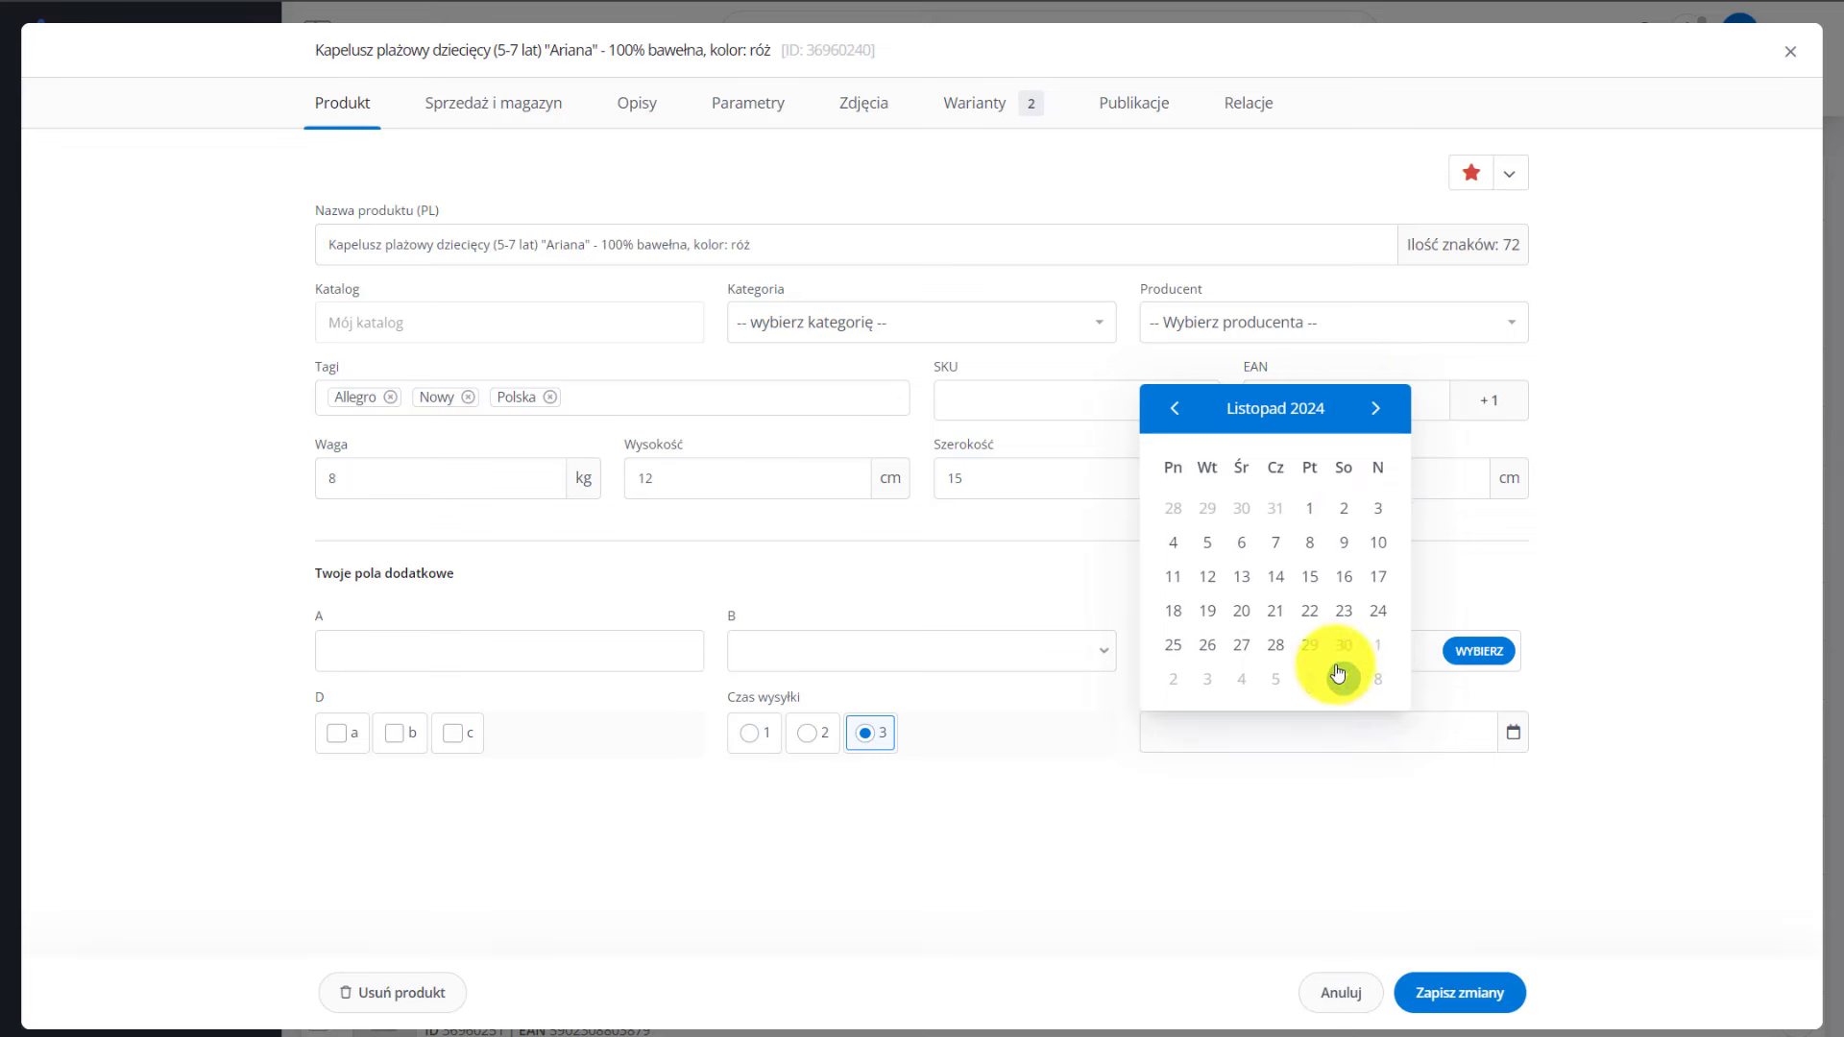
{"action": "left_click", "coordinate": [1258, 782]}
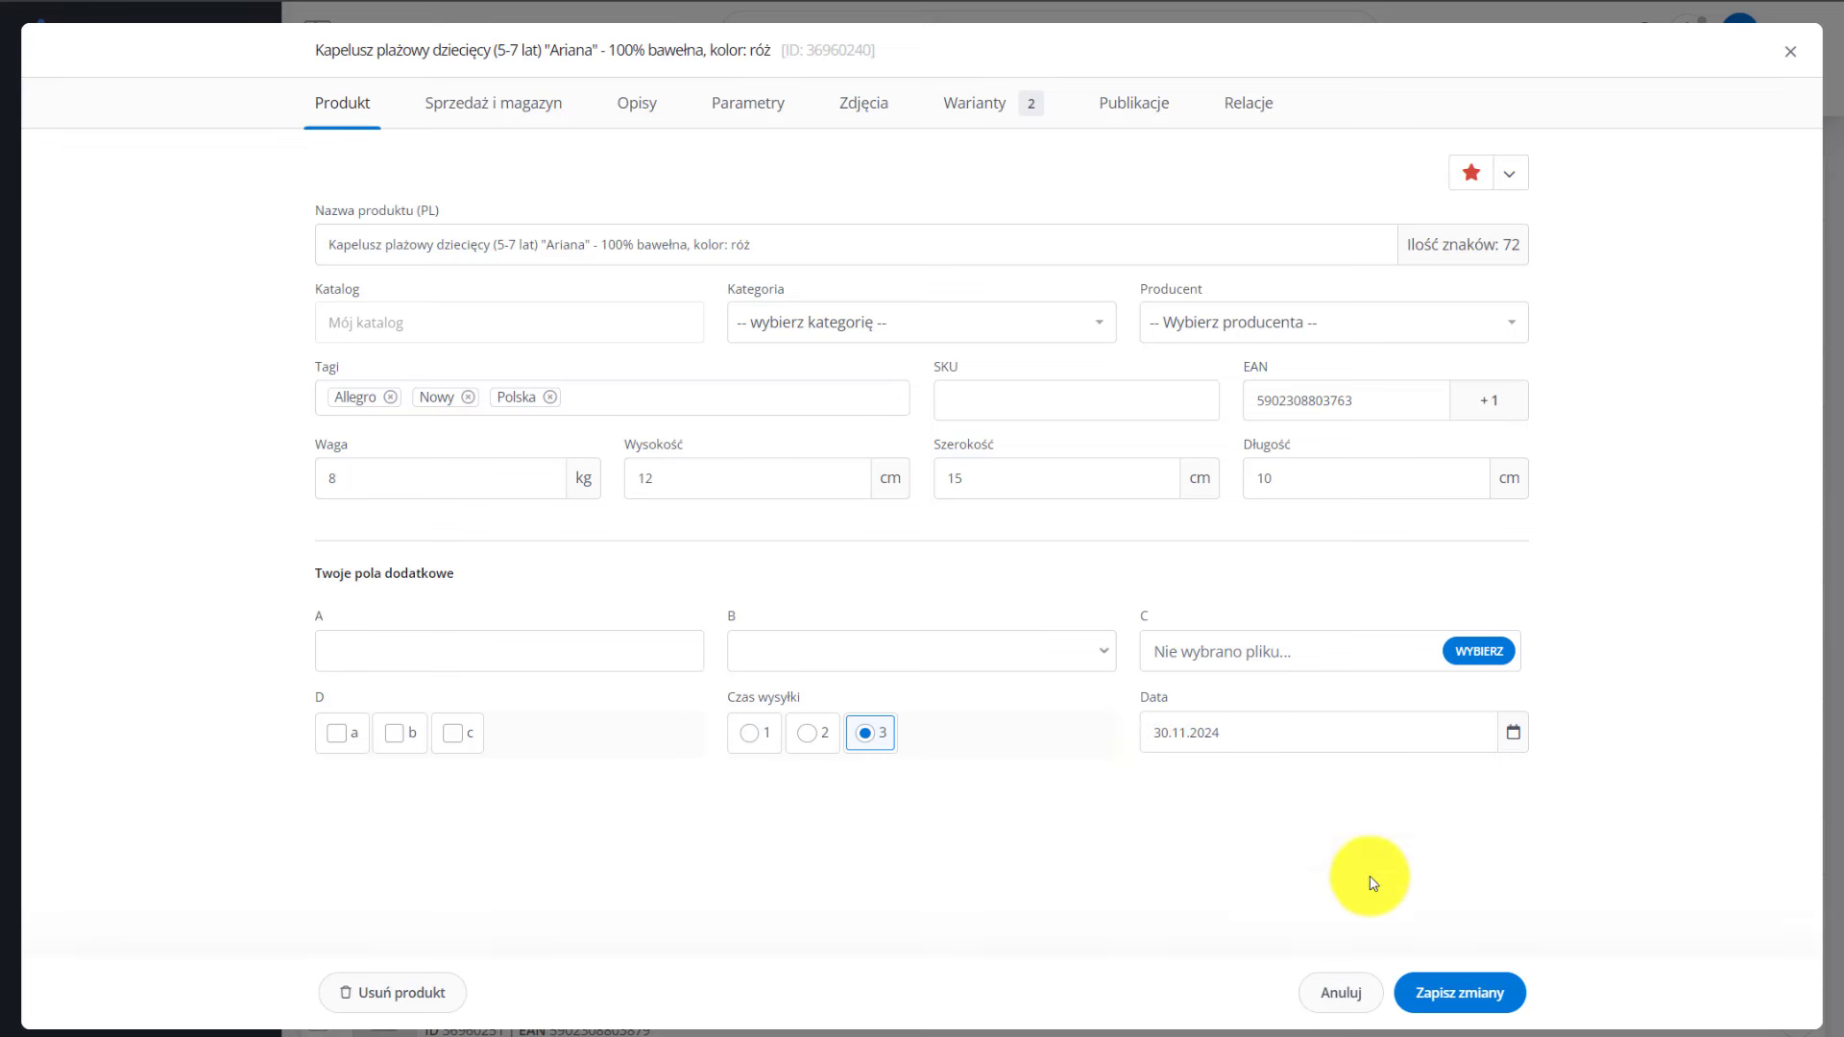
{"action": "left_click", "coordinate": [1472, 997]}
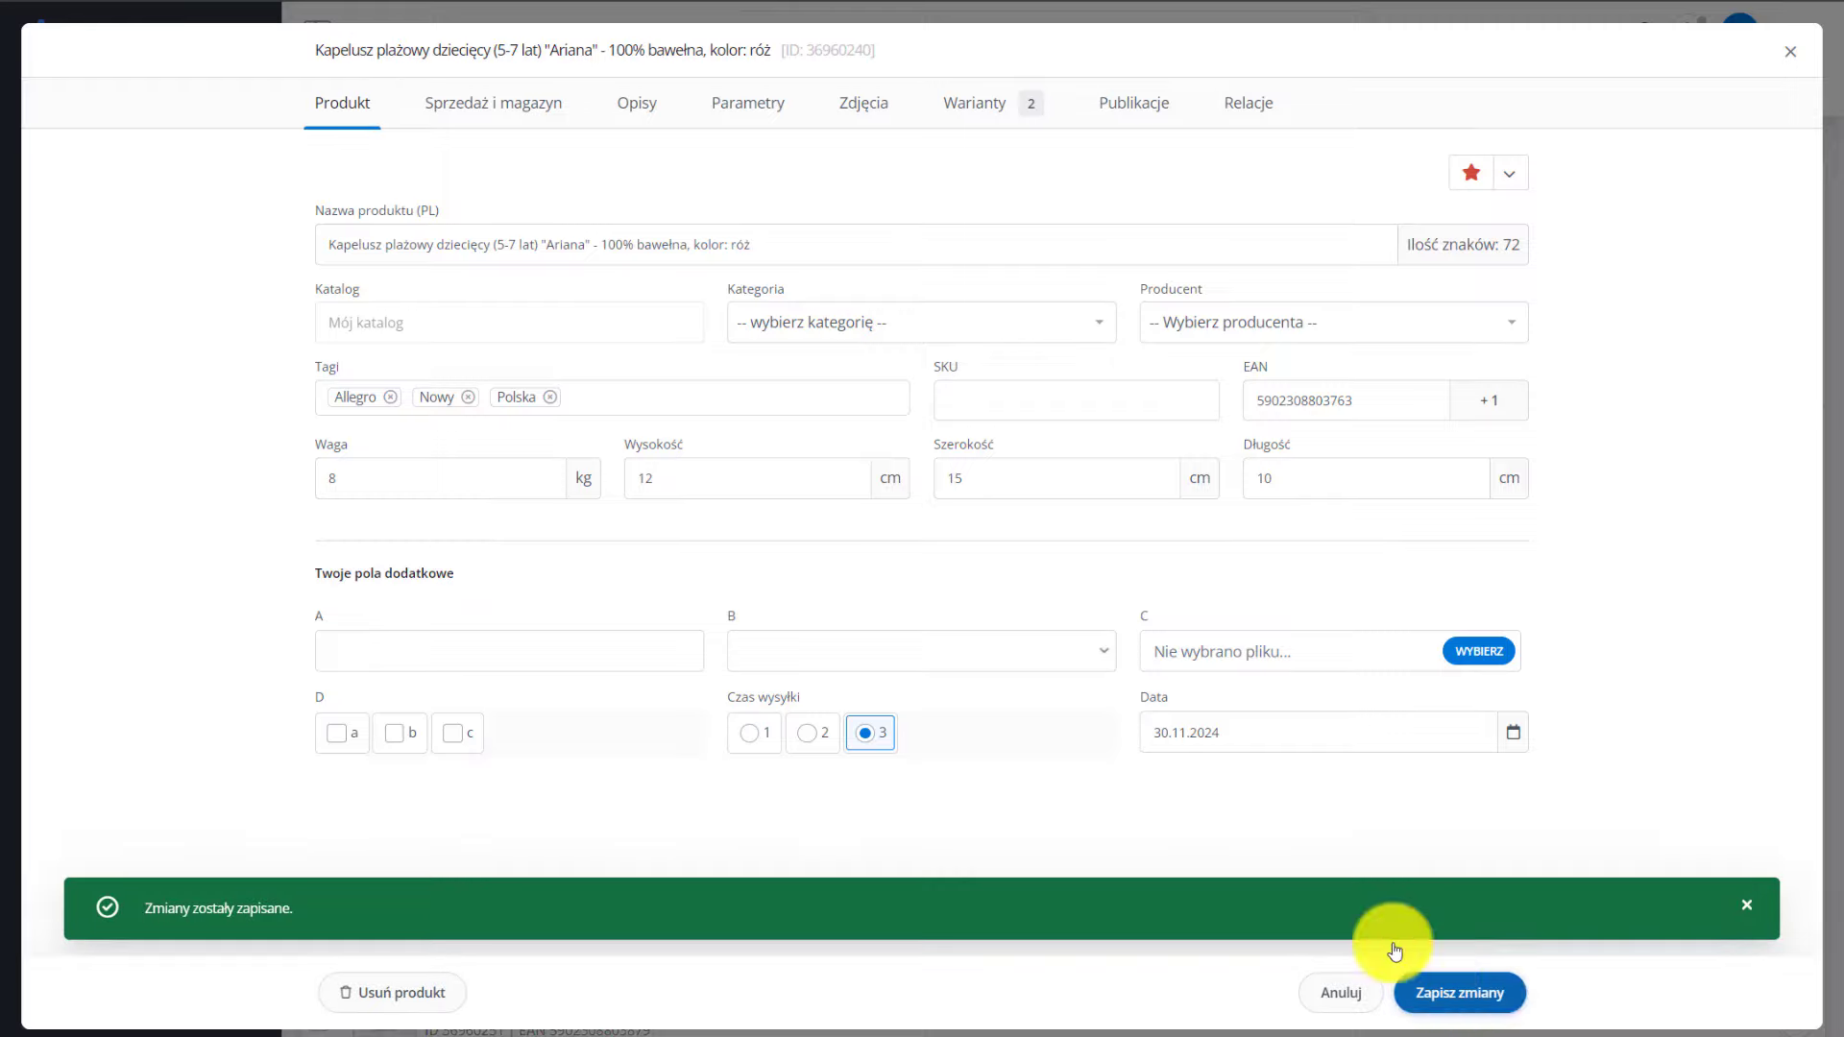
{"action": "left_click", "coordinate": [1792, 69]}
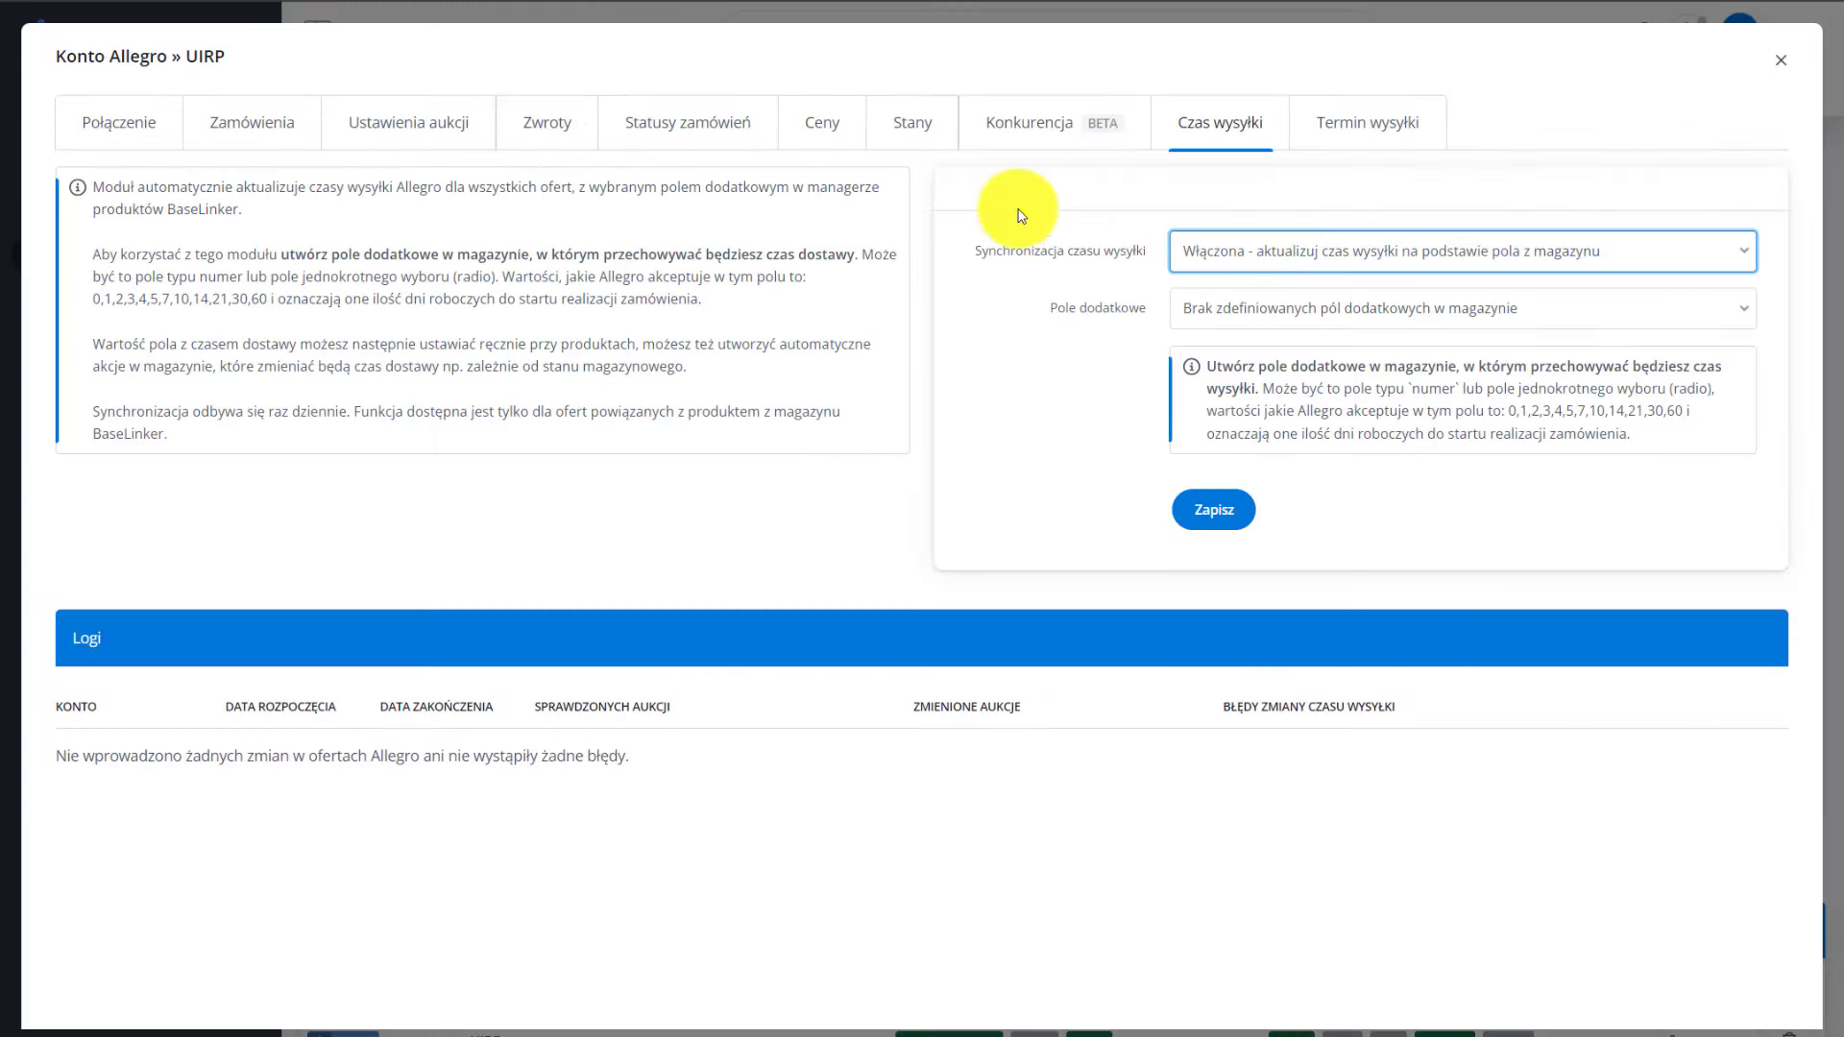
Choose "Czas wysyłki" as the additional field for the Allegro account's shipping time synchronization and save the settings
{"action": "left_click", "coordinate": [1302, 317]}
{"action": "left_click", "coordinate": [1294, 339]}
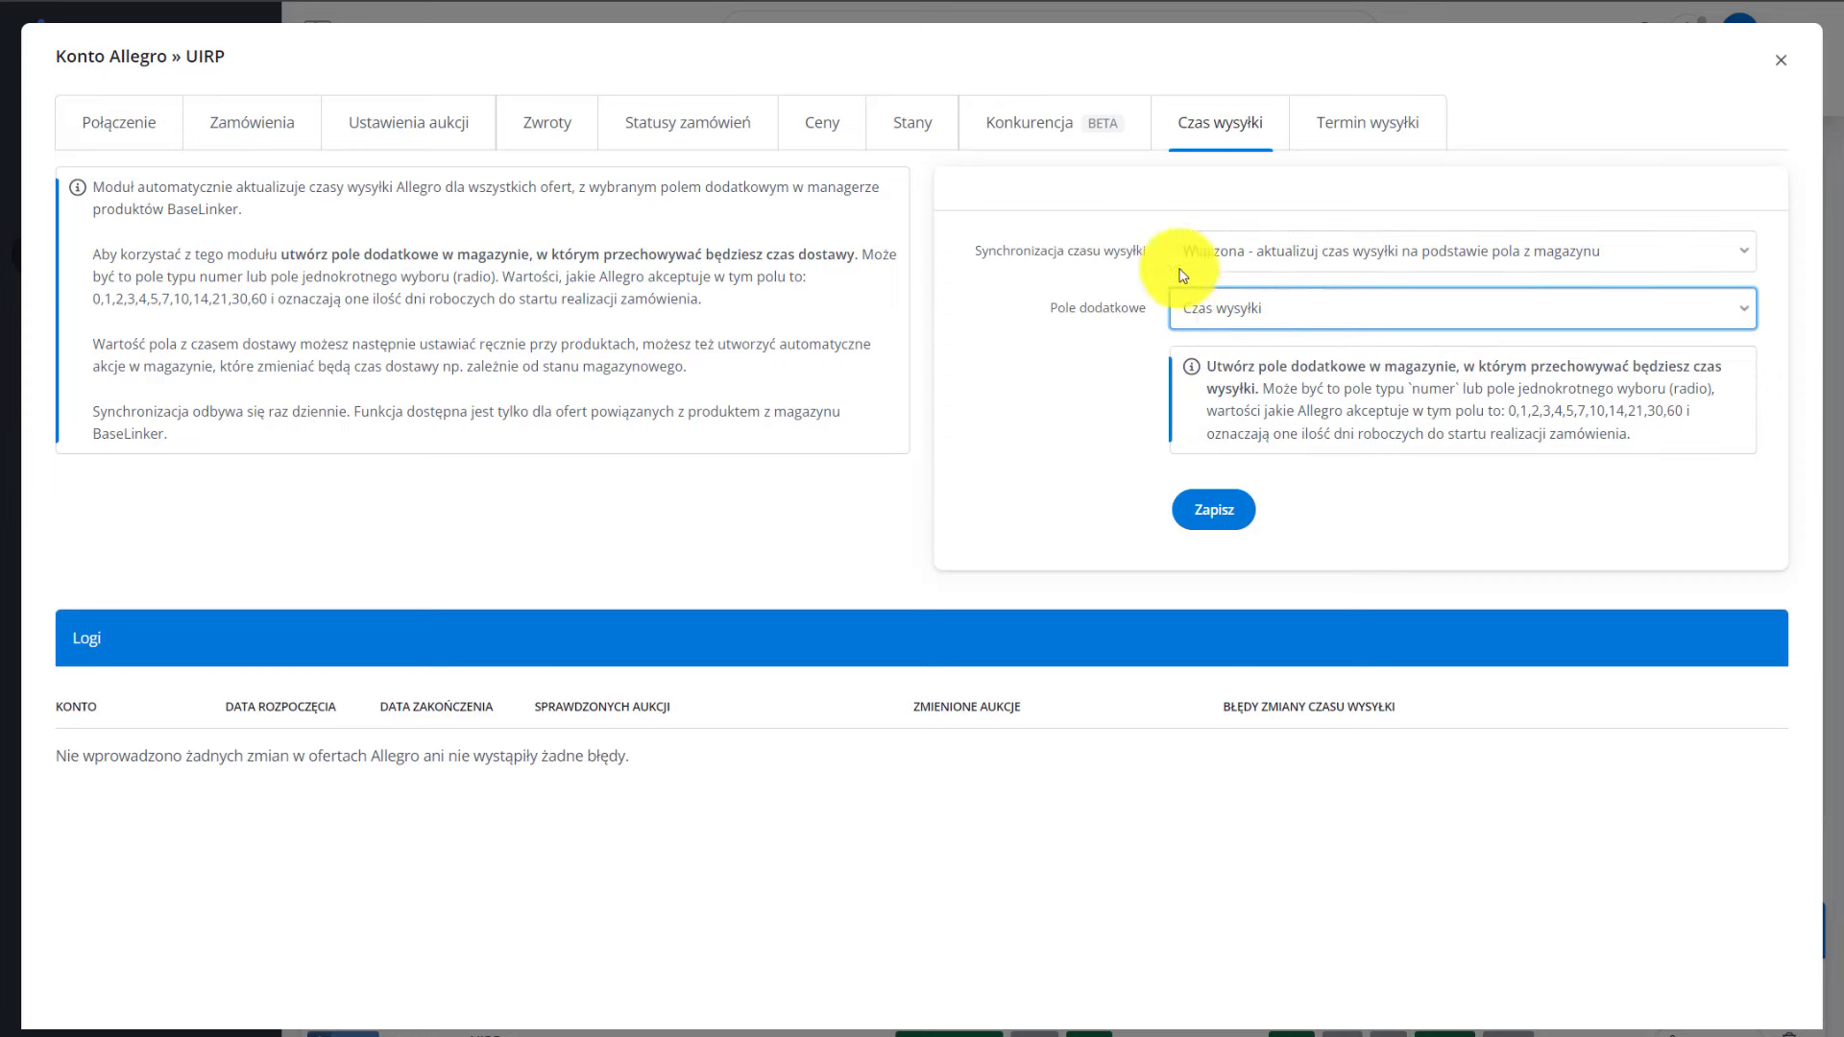
{"action": "left_click", "coordinate": [1214, 509]}
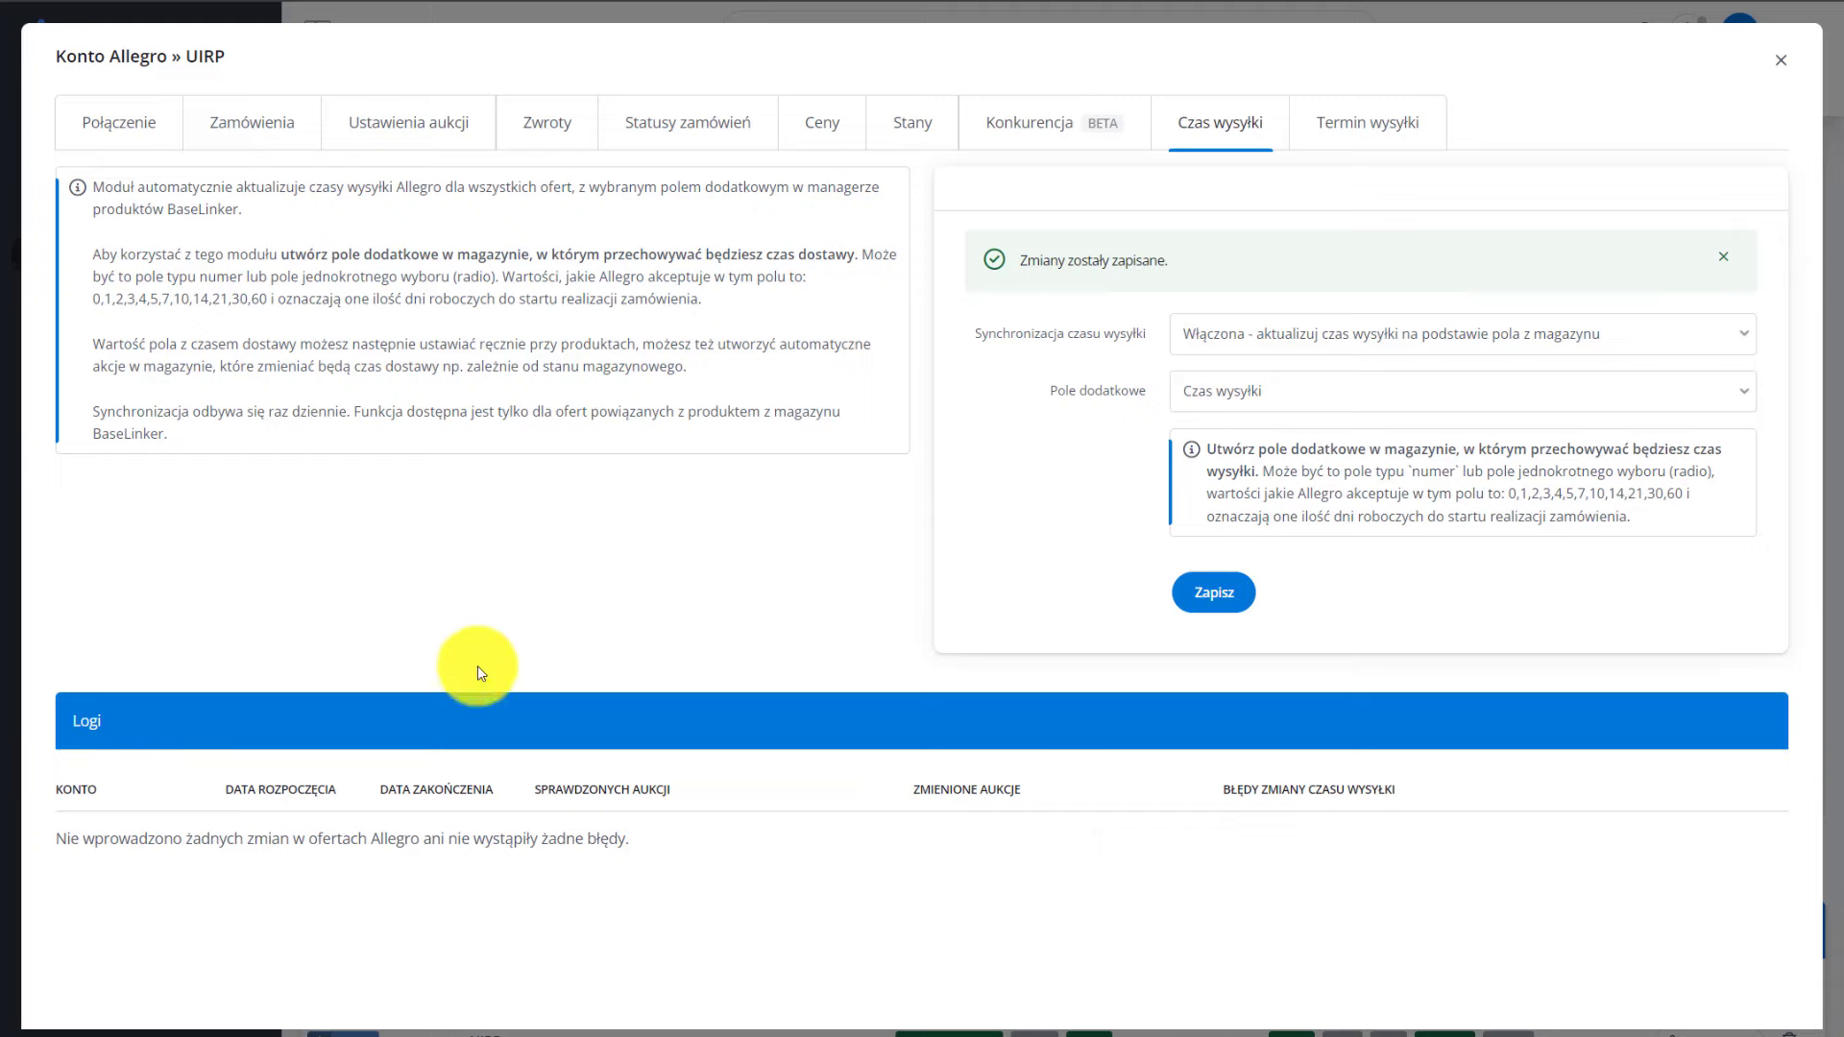
{"action": "left_click_drag", "start_coordinate": [62, 789], "coordinate": [1541, 796]}
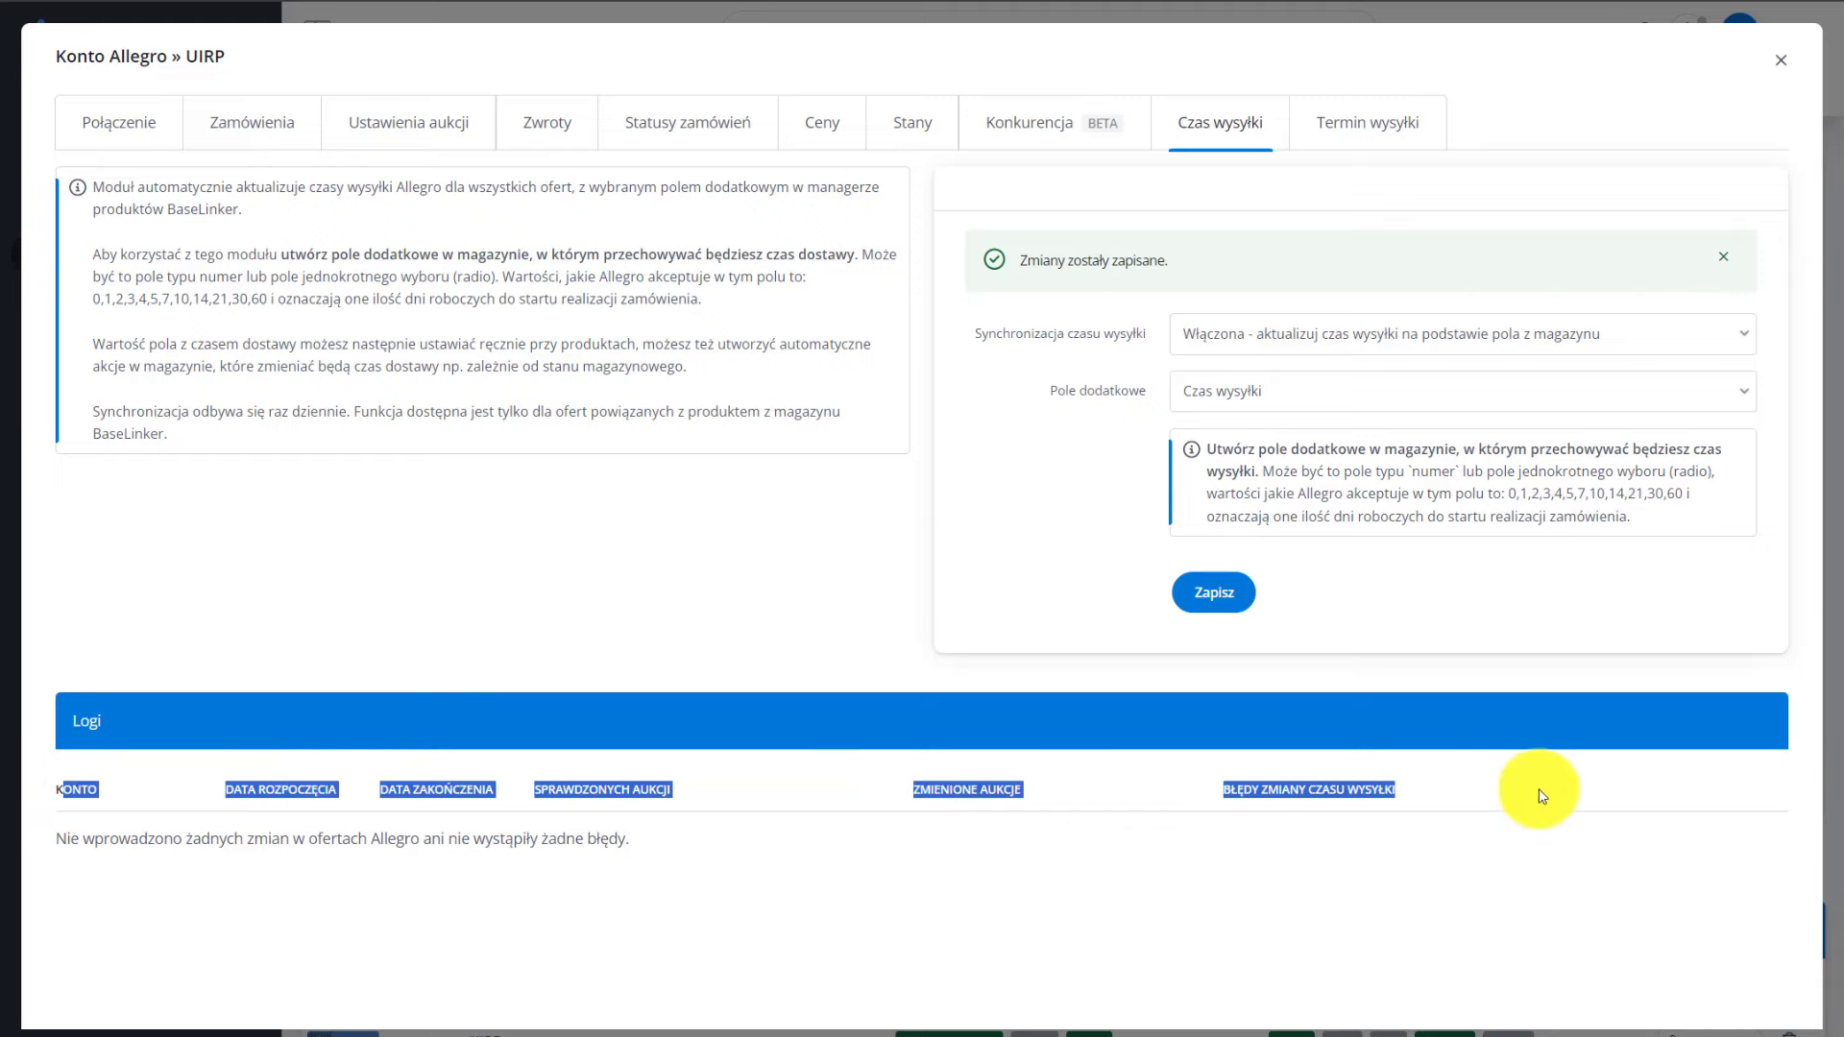
{"action": "left_click", "coordinate": [1176, 888]}
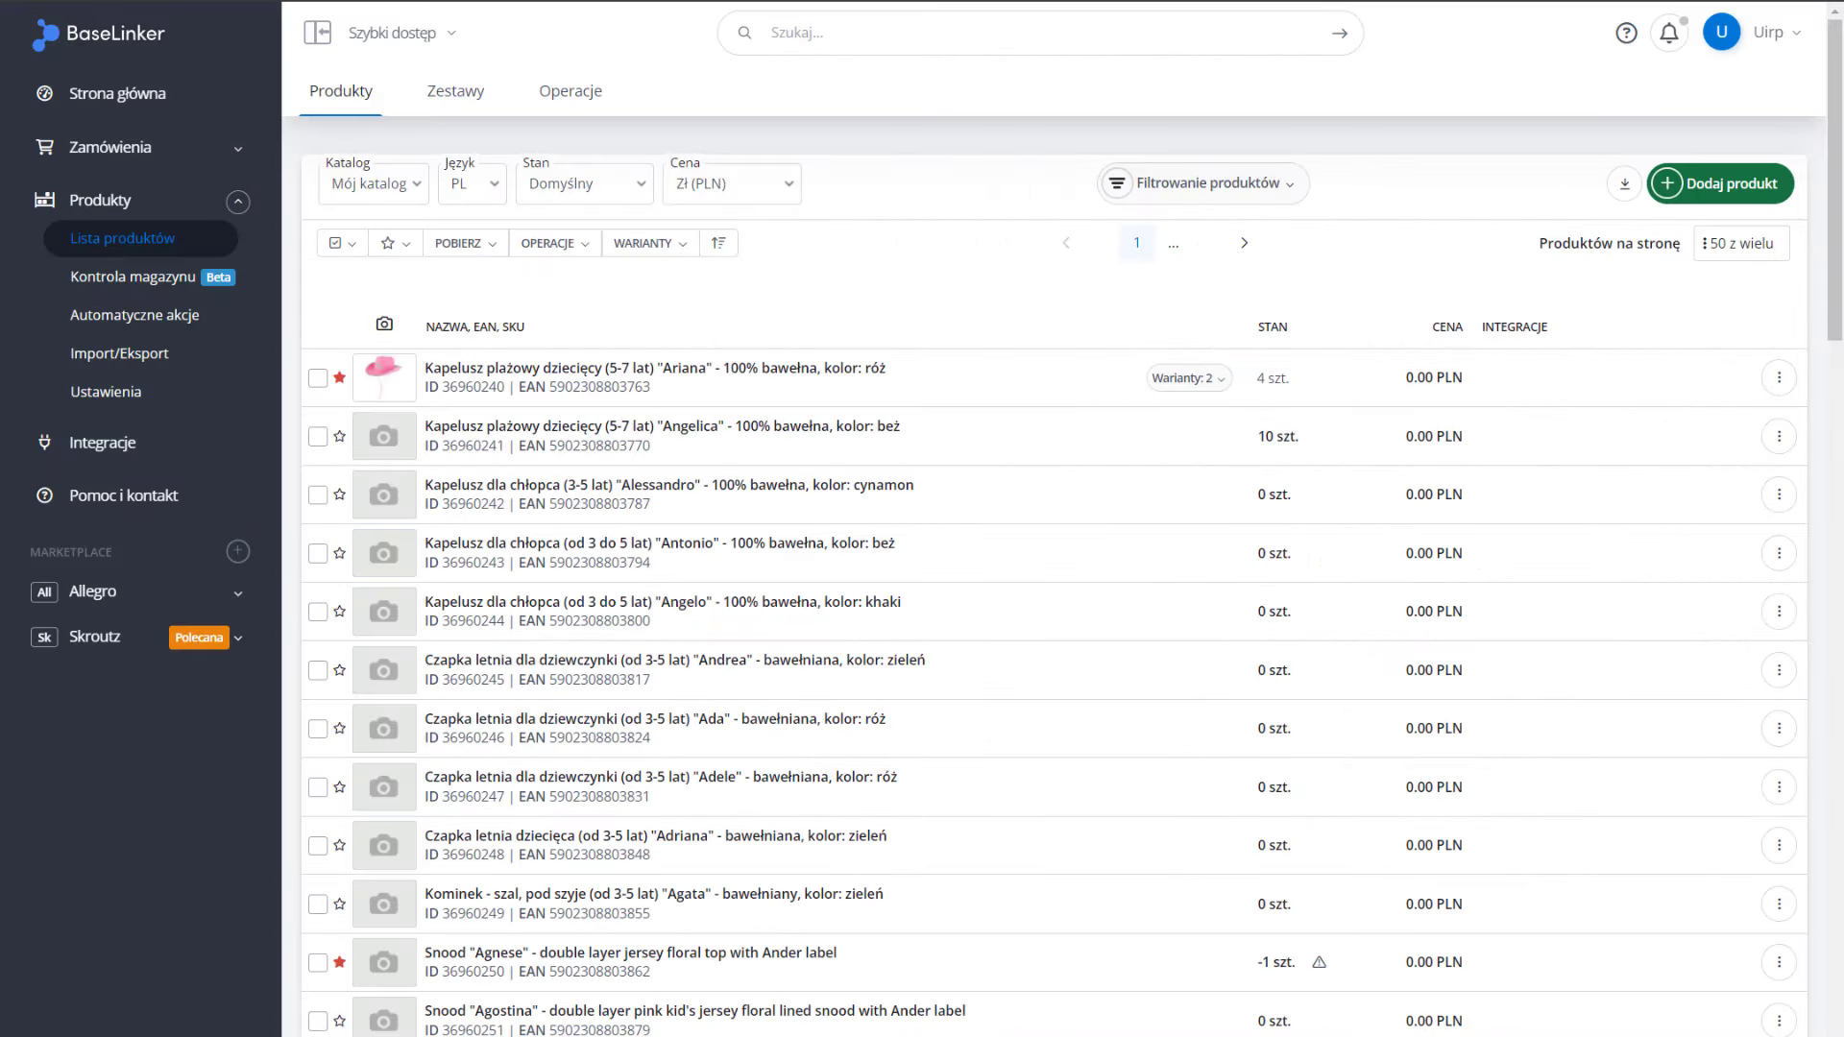
Add a new automatic product action triggered by the event "Stan produktu zmniejszył się poniżej progu"
{"action": "left_click", "coordinate": [169, 333]}
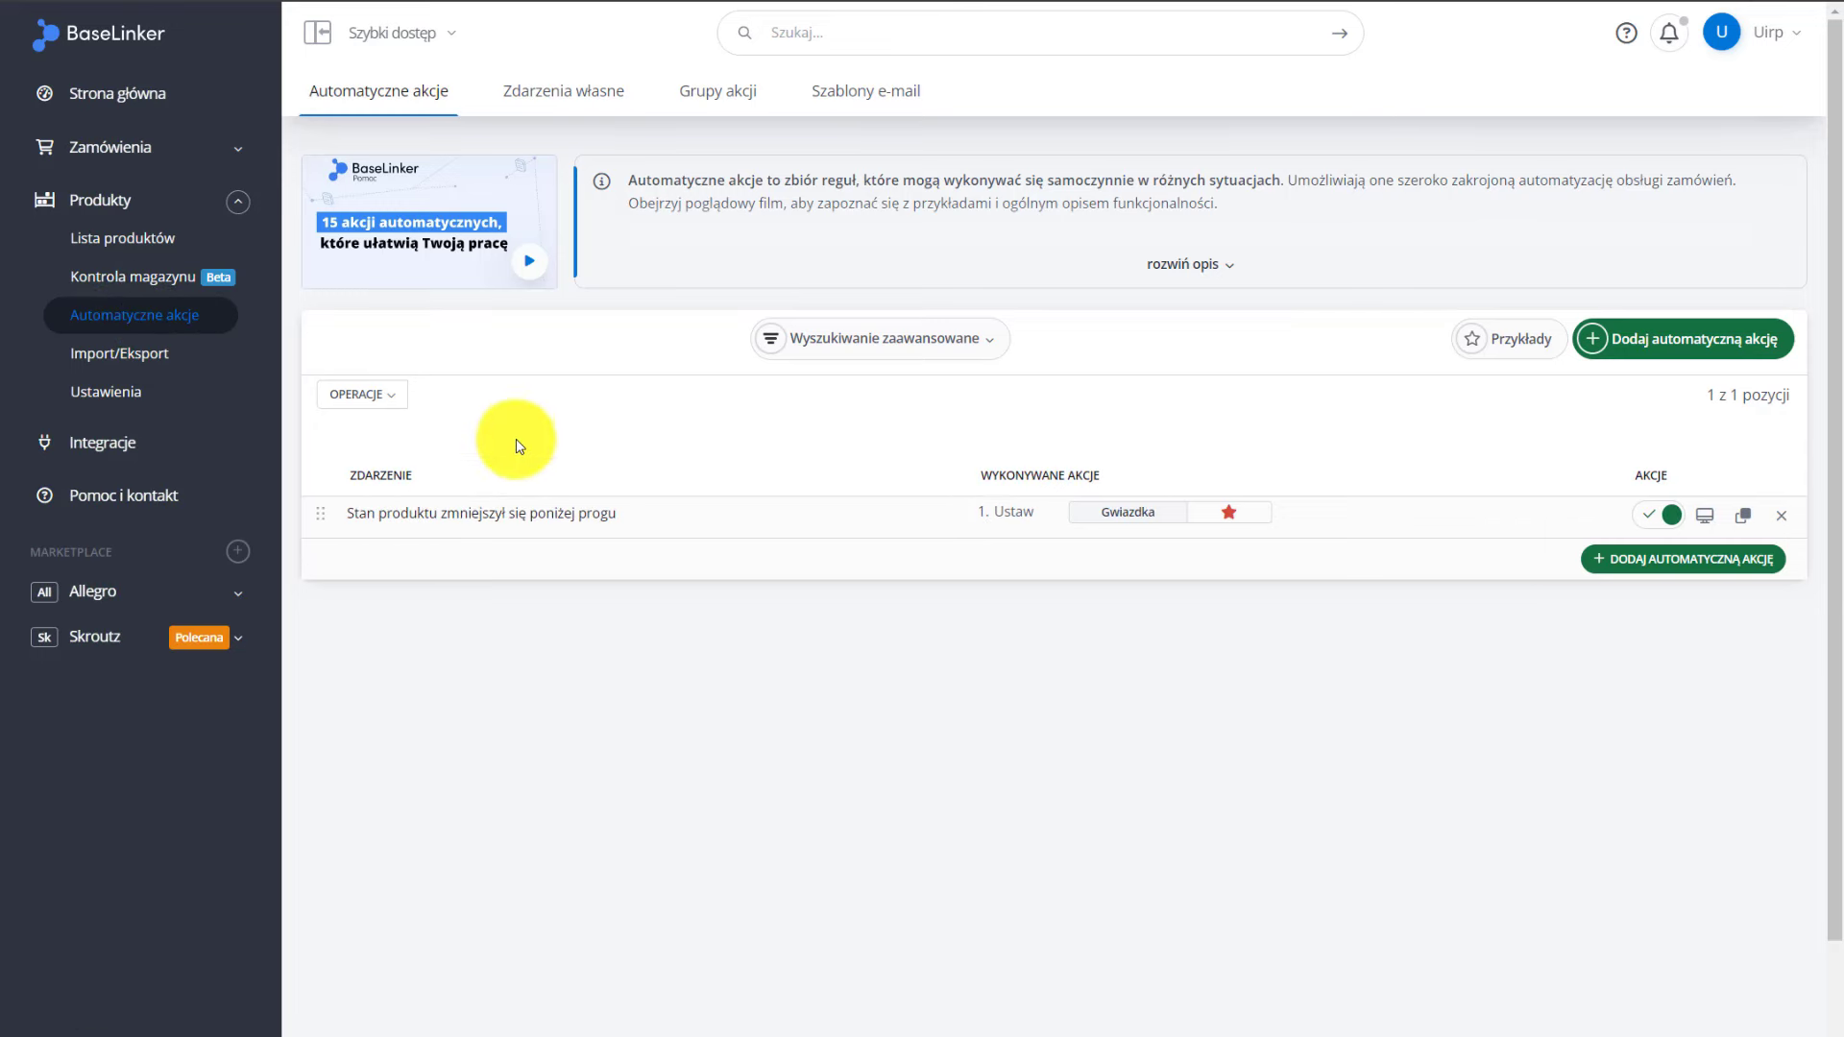
{"action": "left_click", "coordinate": [1672, 567]}
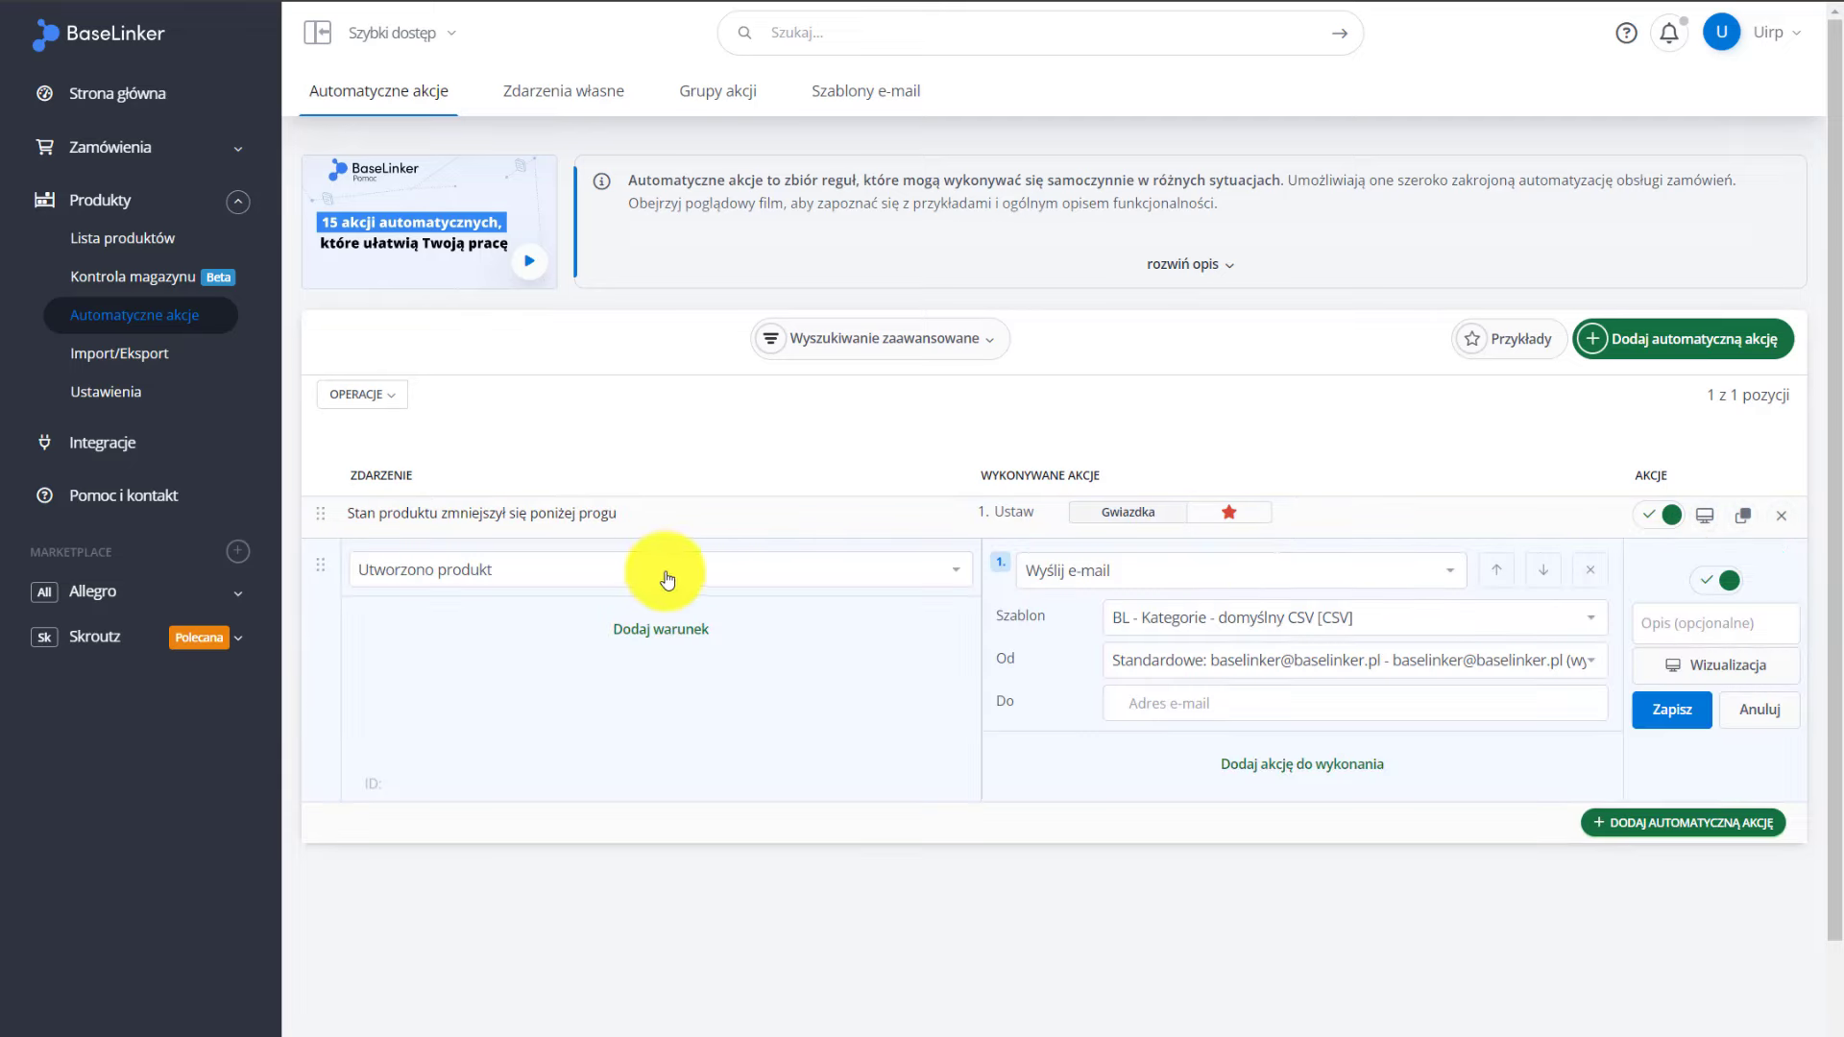
{"action": "left_click", "coordinate": [534, 574]}
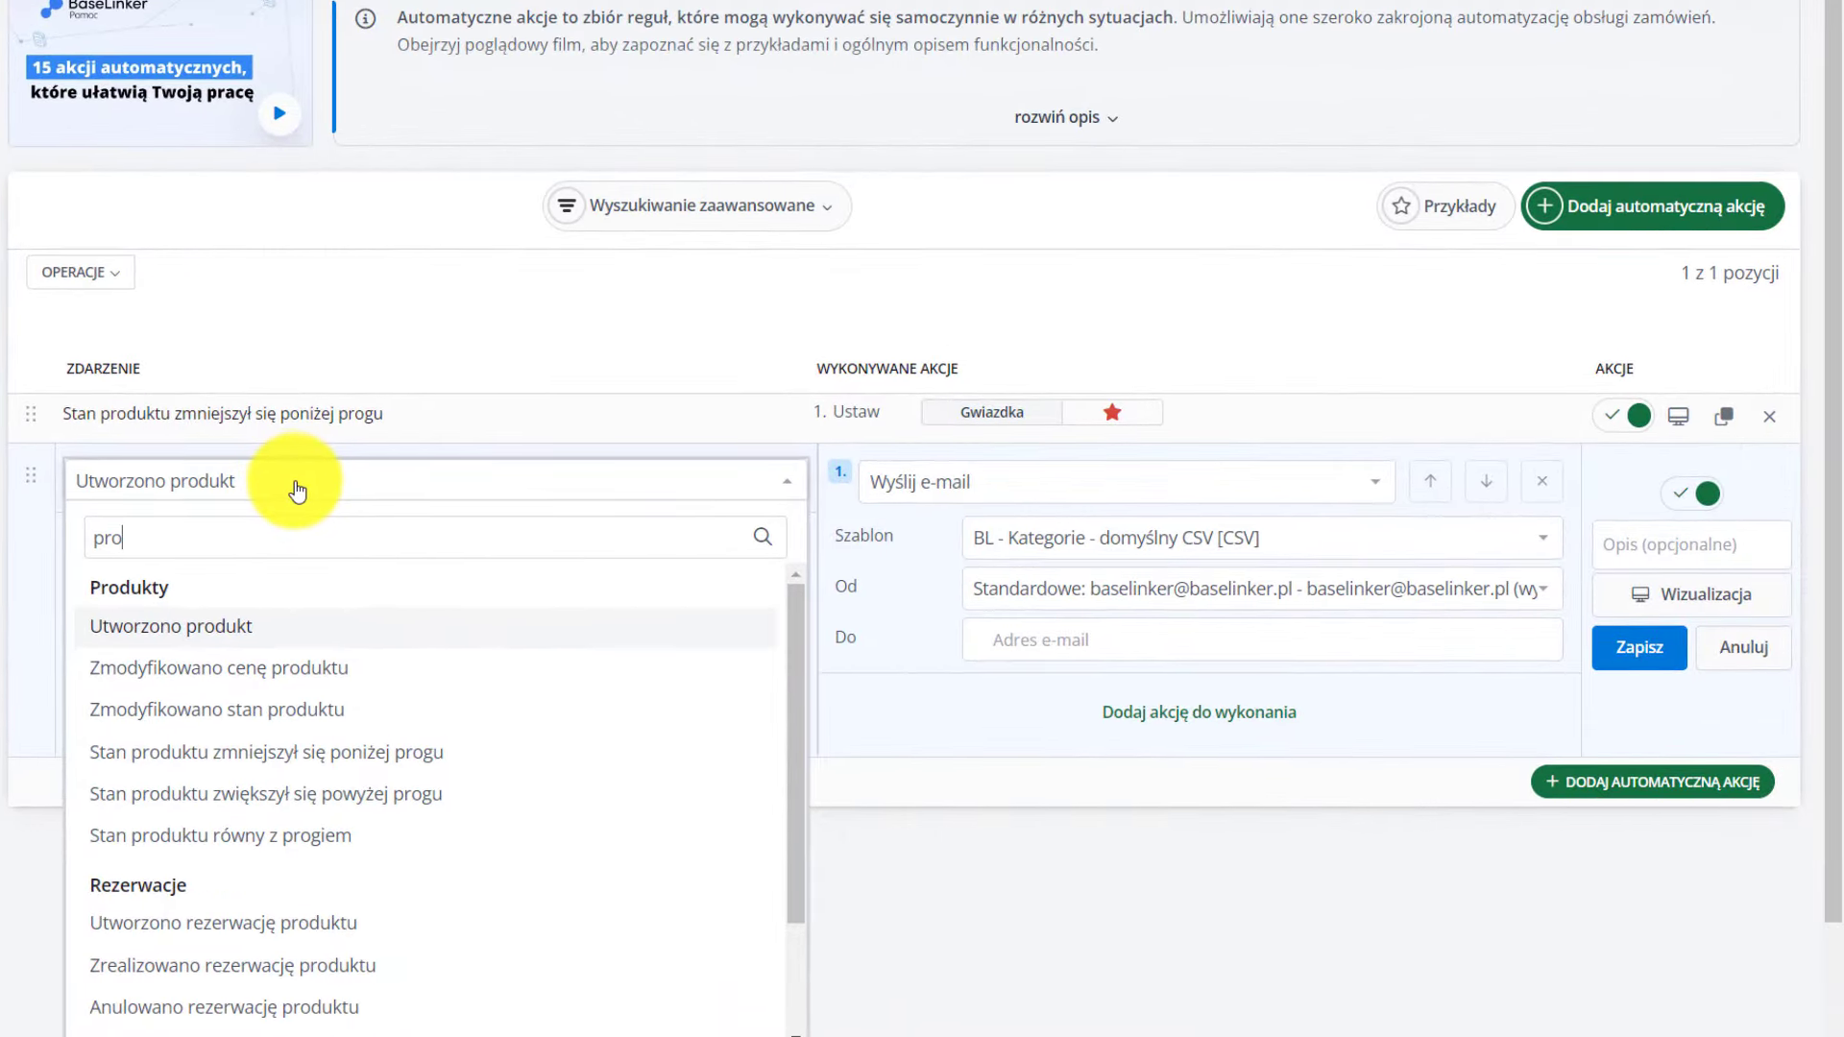
{"action": "type", "text": "pro"}
{"action": "left_click", "coordinate": [308, 752]}
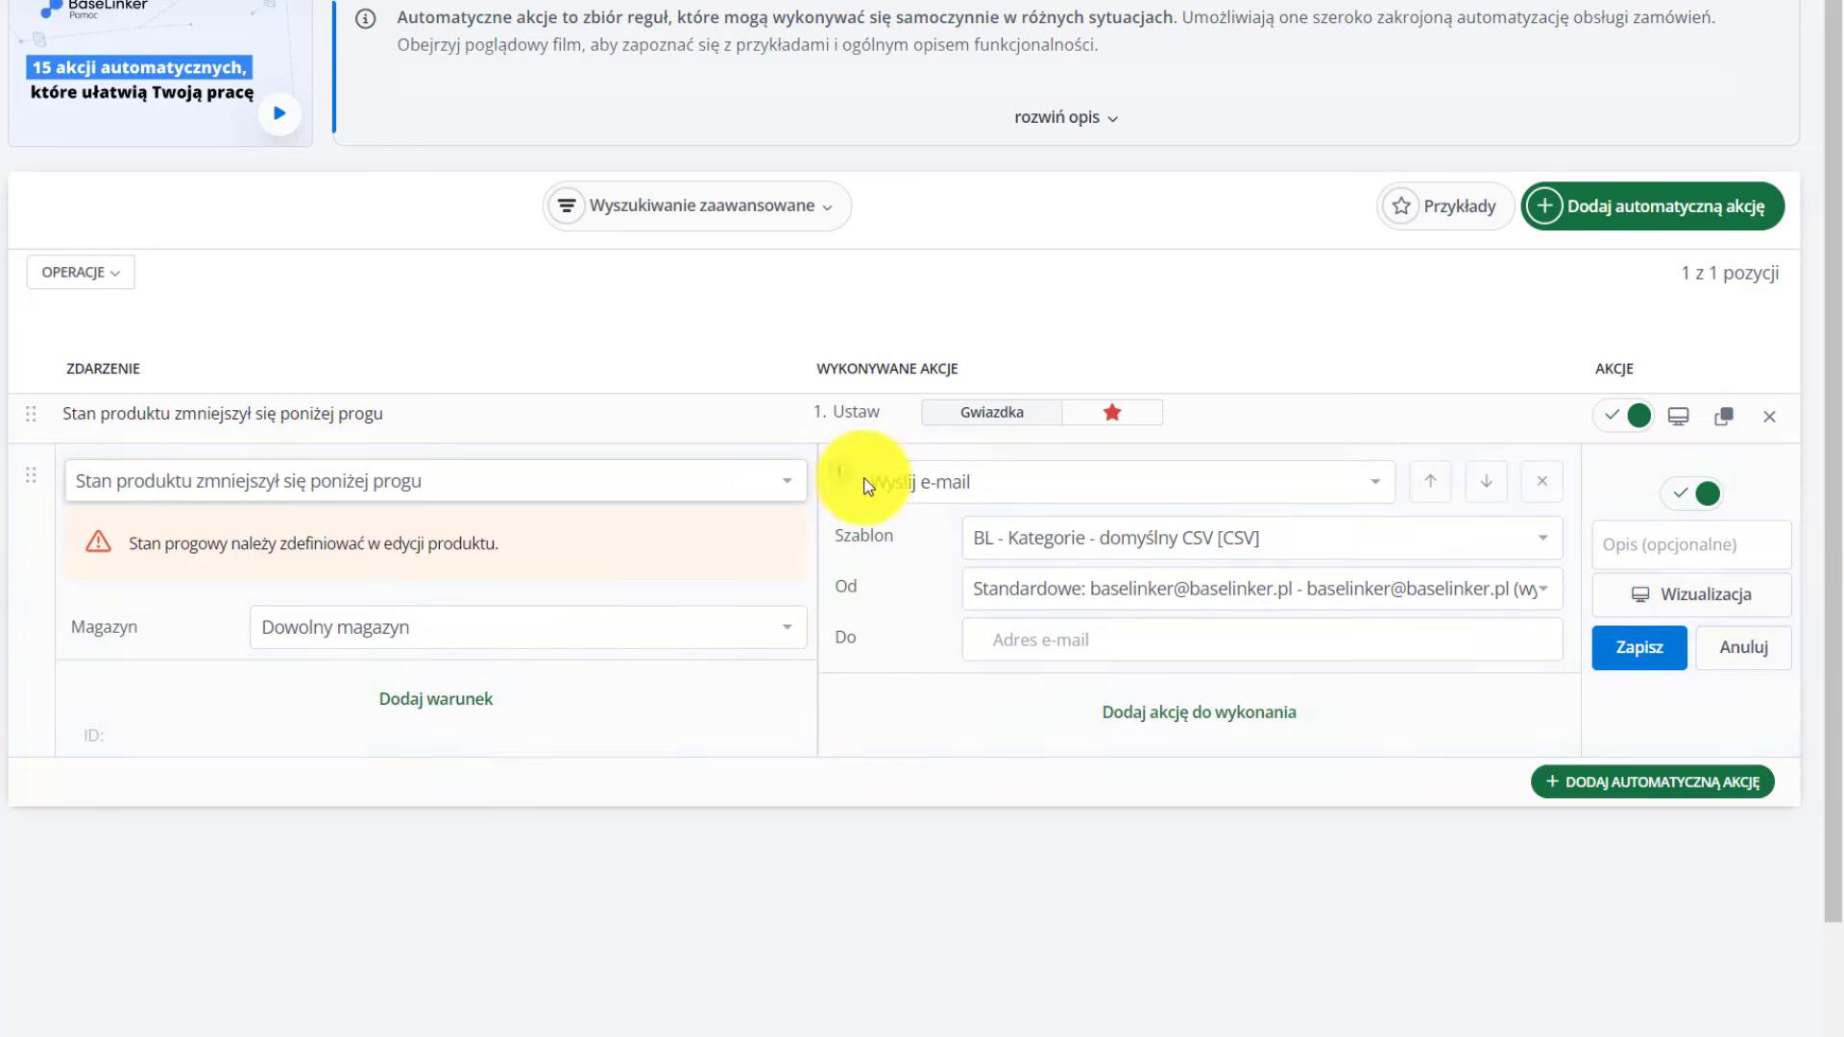
Set the new rule's executed action to "Zmodyfikuj produkt", targeting the additional field (Pole dodatkowe) "Czas wysyłki"
{"action": "left_click", "coordinate": [968, 477]}
{"action": "left_click", "coordinate": [968, 467]}
{"action": "left_click", "coordinate": [1029, 481]}
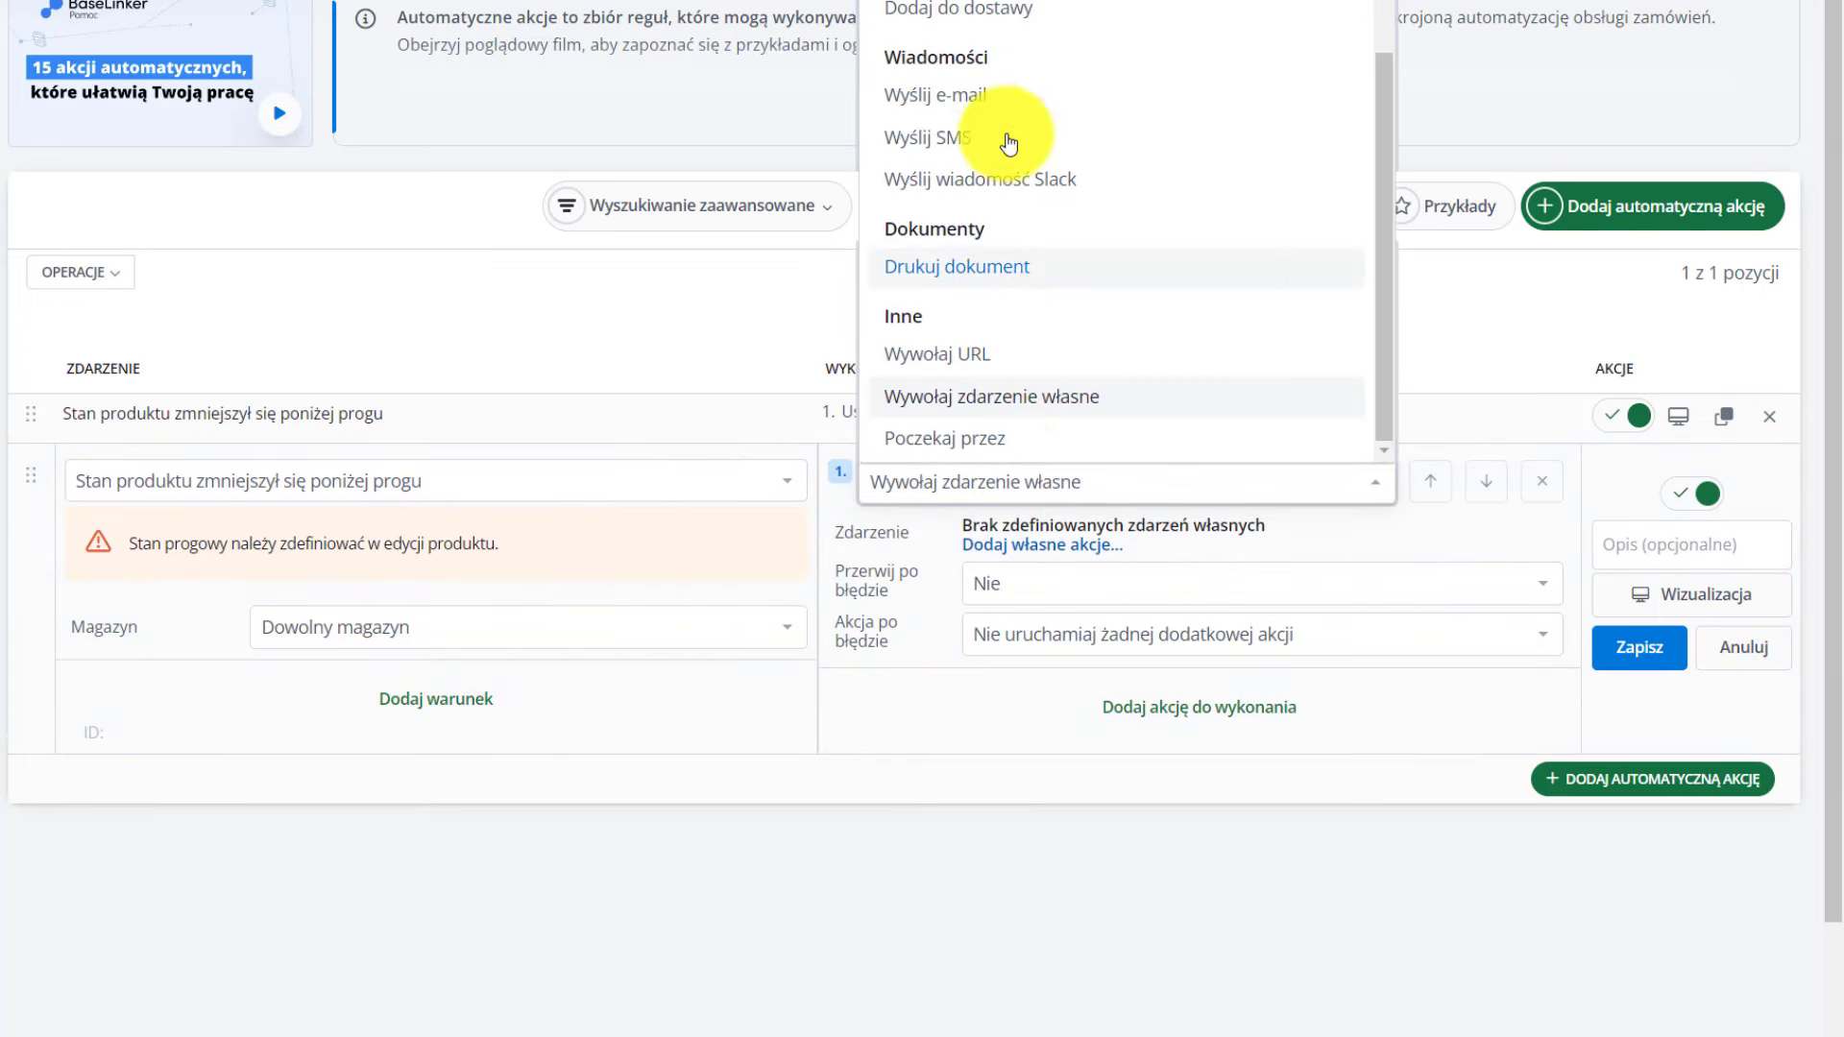
{"action": "scroll", "coordinate": [988, 44], "scroll_direction": "up", "scroll_amount": 1}
{"action": "left_click", "coordinate": [988, 55]}
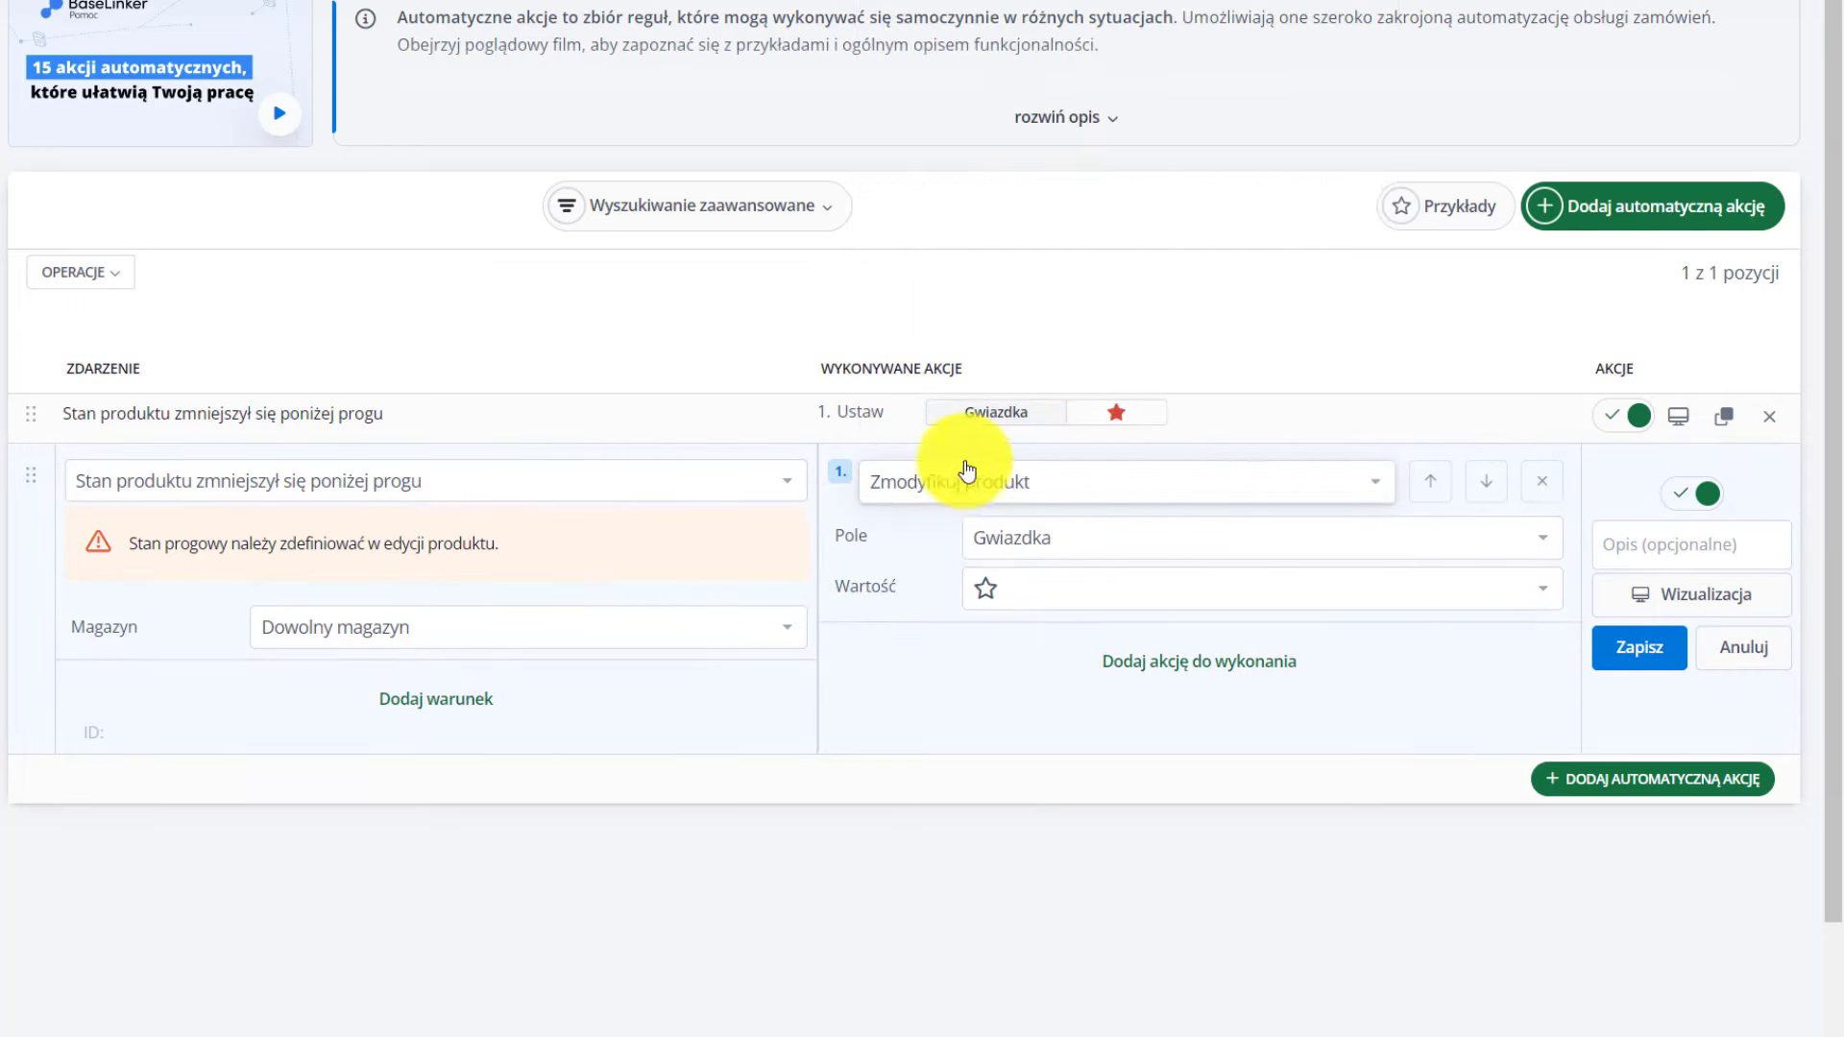
{"action": "left_click", "coordinate": [1075, 538]}
{"action": "left_click", "coordinate": [1066, 615]}
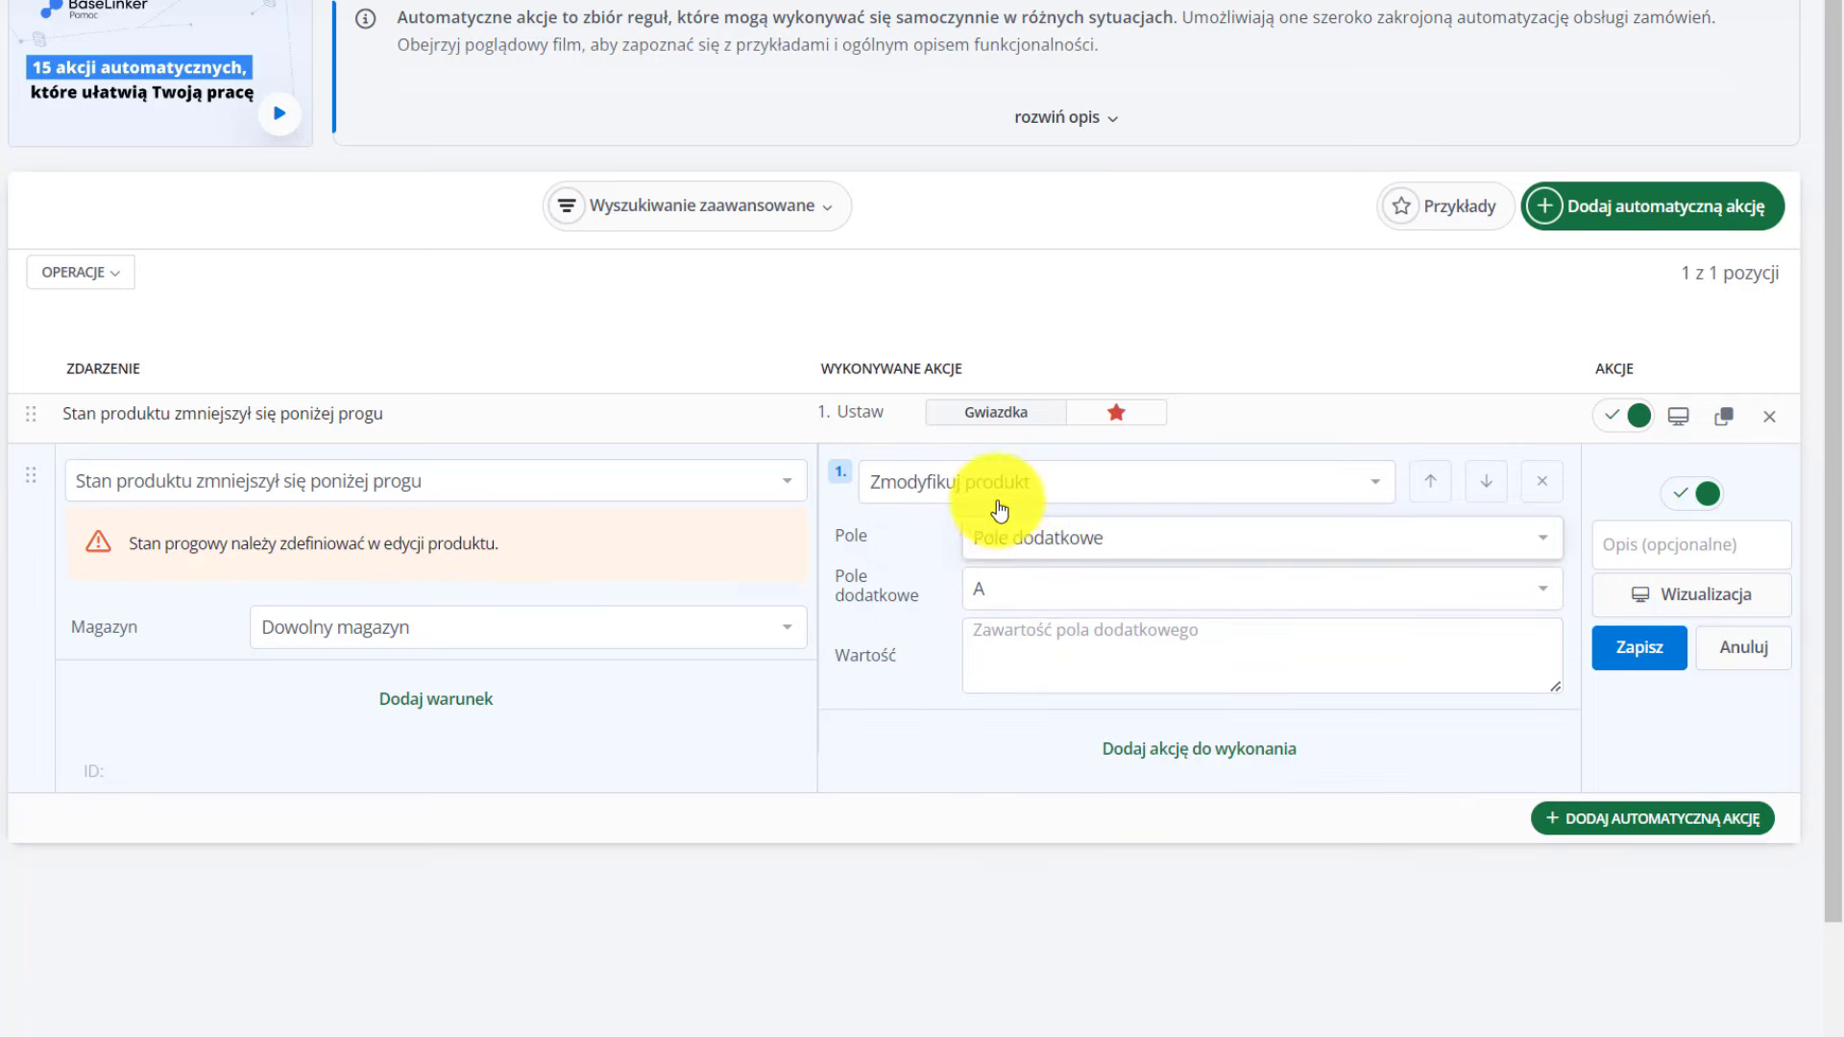
{"action": "left_click", "coordinate": [1041, 595]}
{"action": "left_click", "coordinate": [1056, 756]}
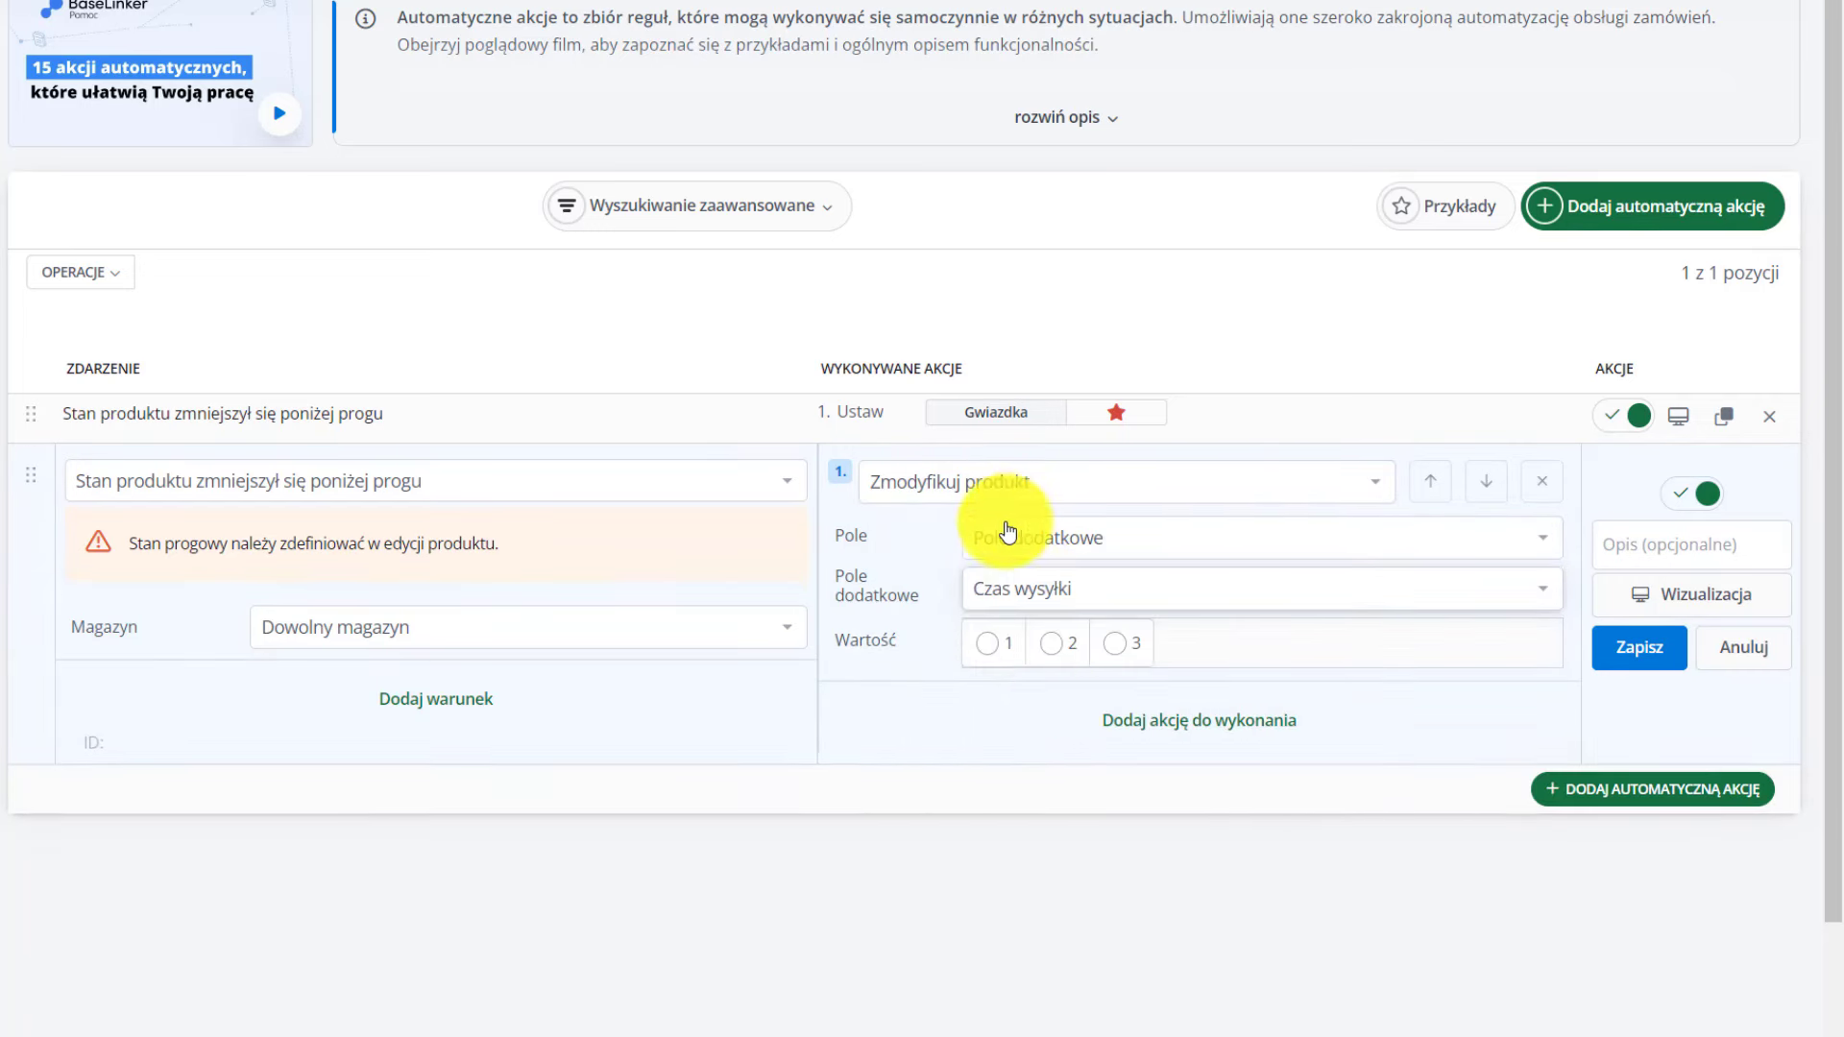
Set the new rule's "Czas wysyłki" value to 3 and save the automatic action
{"action": "left_click", "coordinate": [1114, 644]}
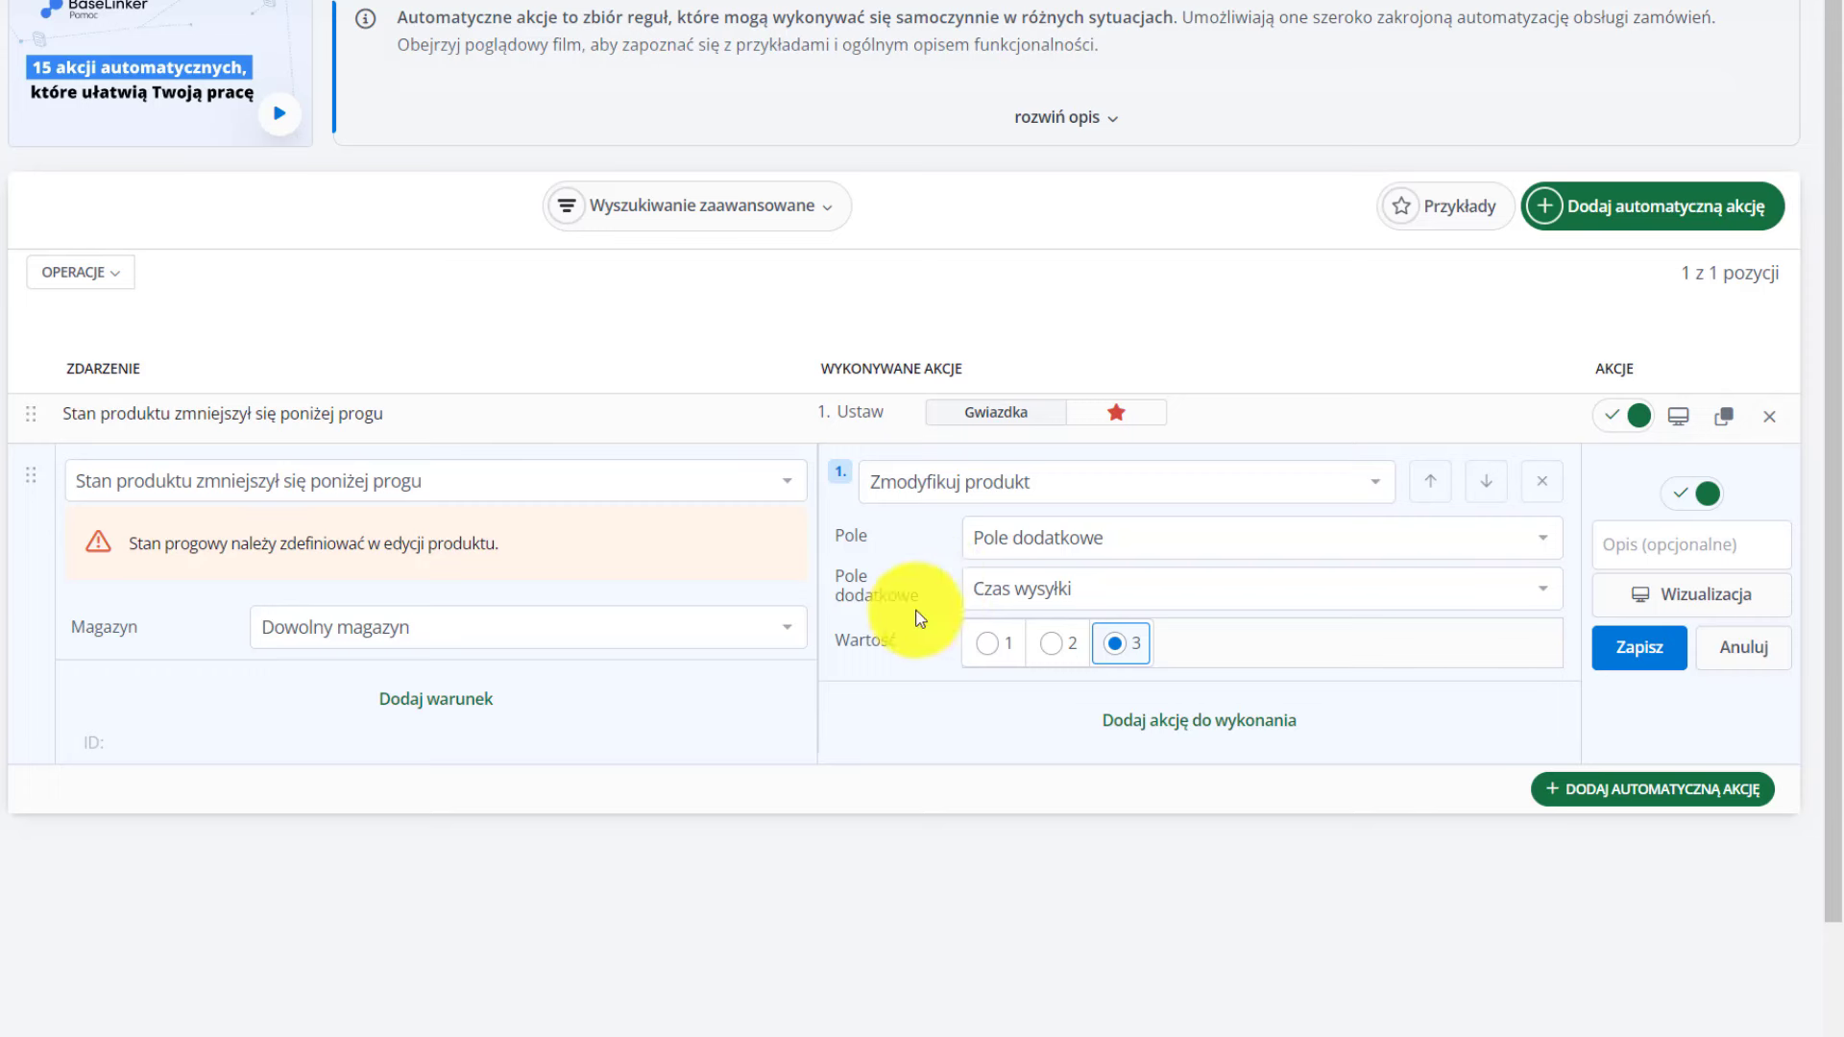
{"action": "left_click", "coordinate": [1114, 643]}
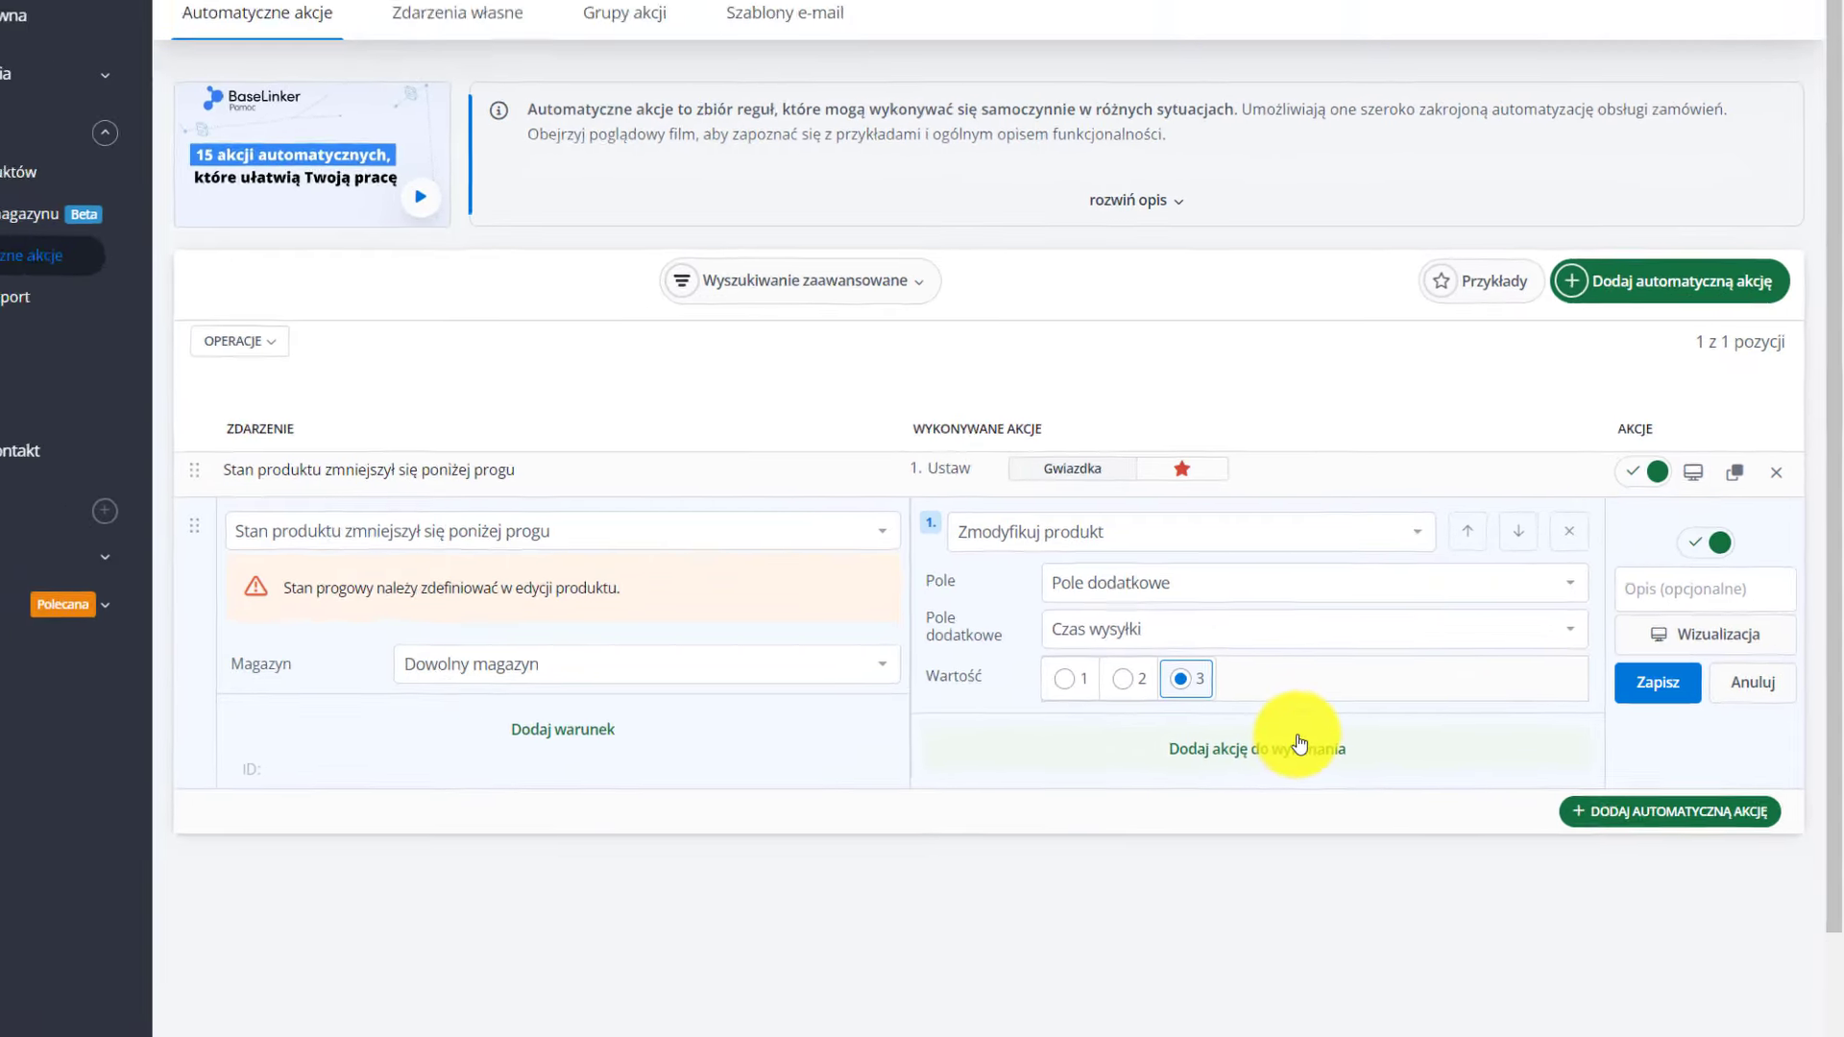
{"action": "left_click", "coordinate": [1639, 647]}
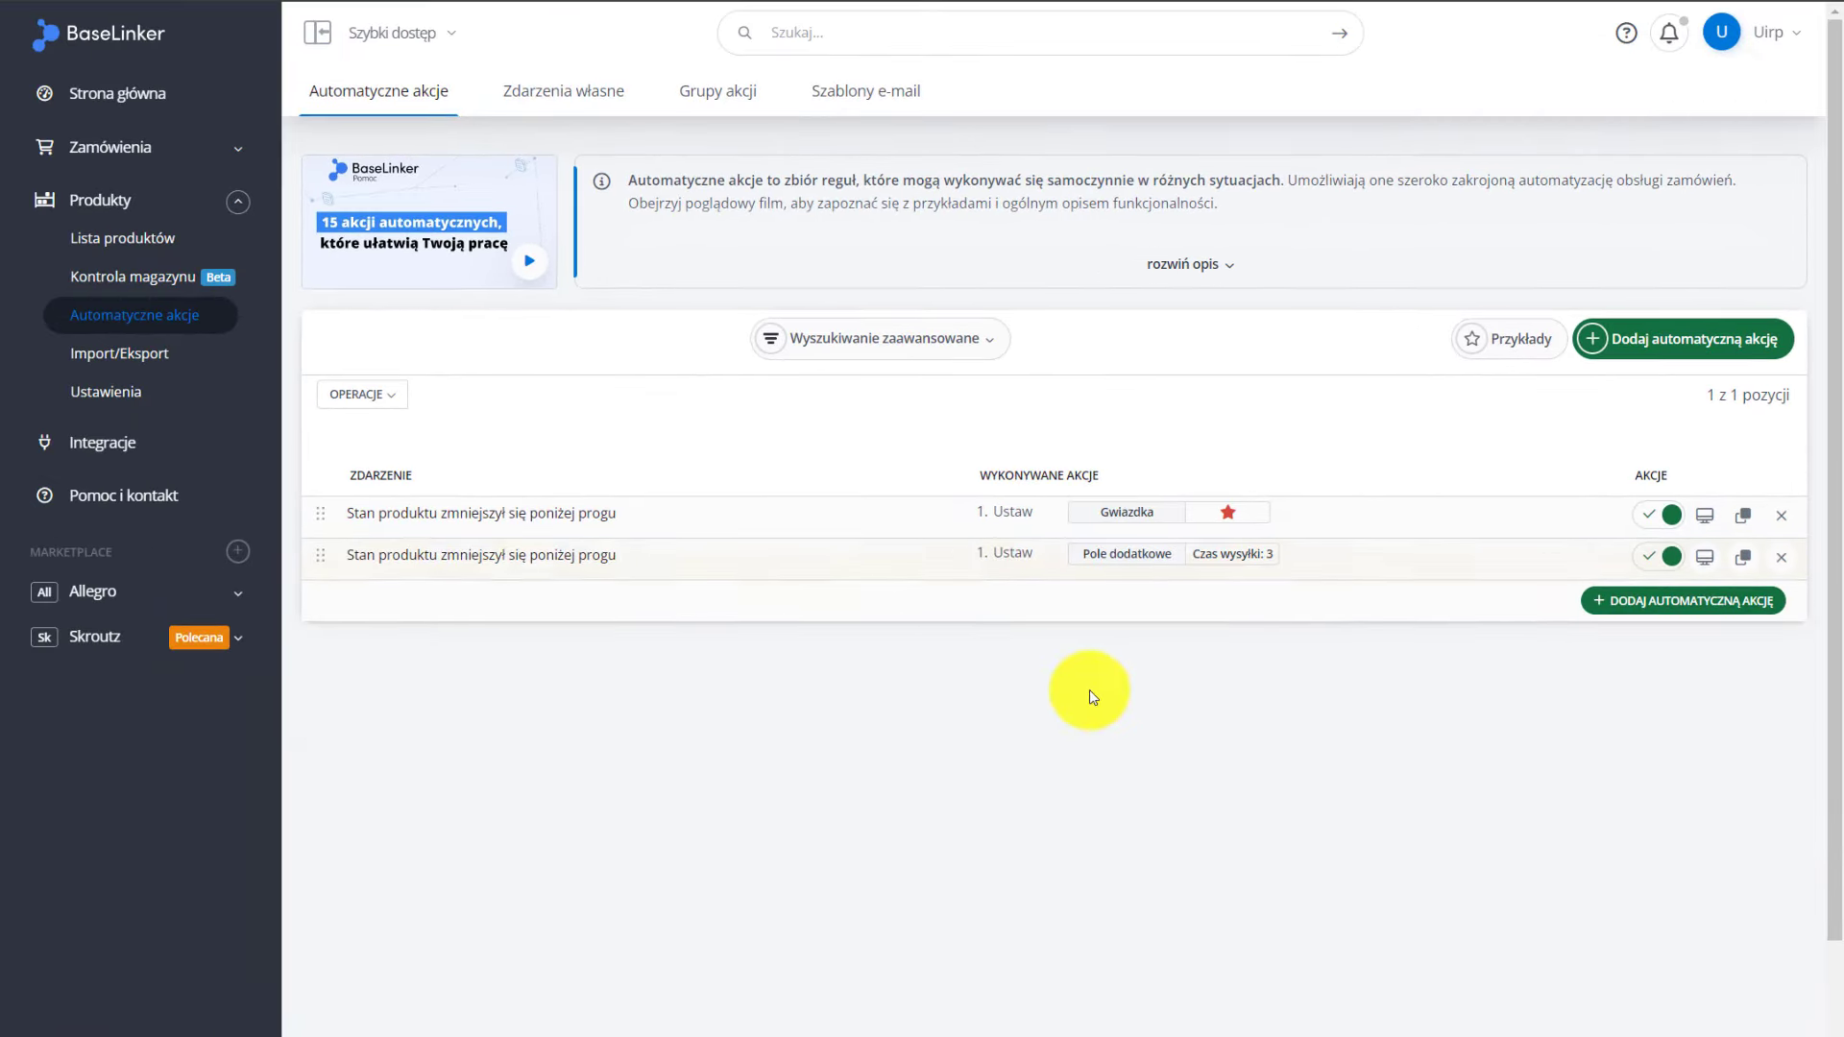
In the "Ariana" pink beach hat product's sales and stock settings, set Stan - Próg to 5 for all three warehouses and save the changes
{"action": "left_click", "coordinate": [161, 255]}
{"action": "left_click", "coordinate": [534, 365]}
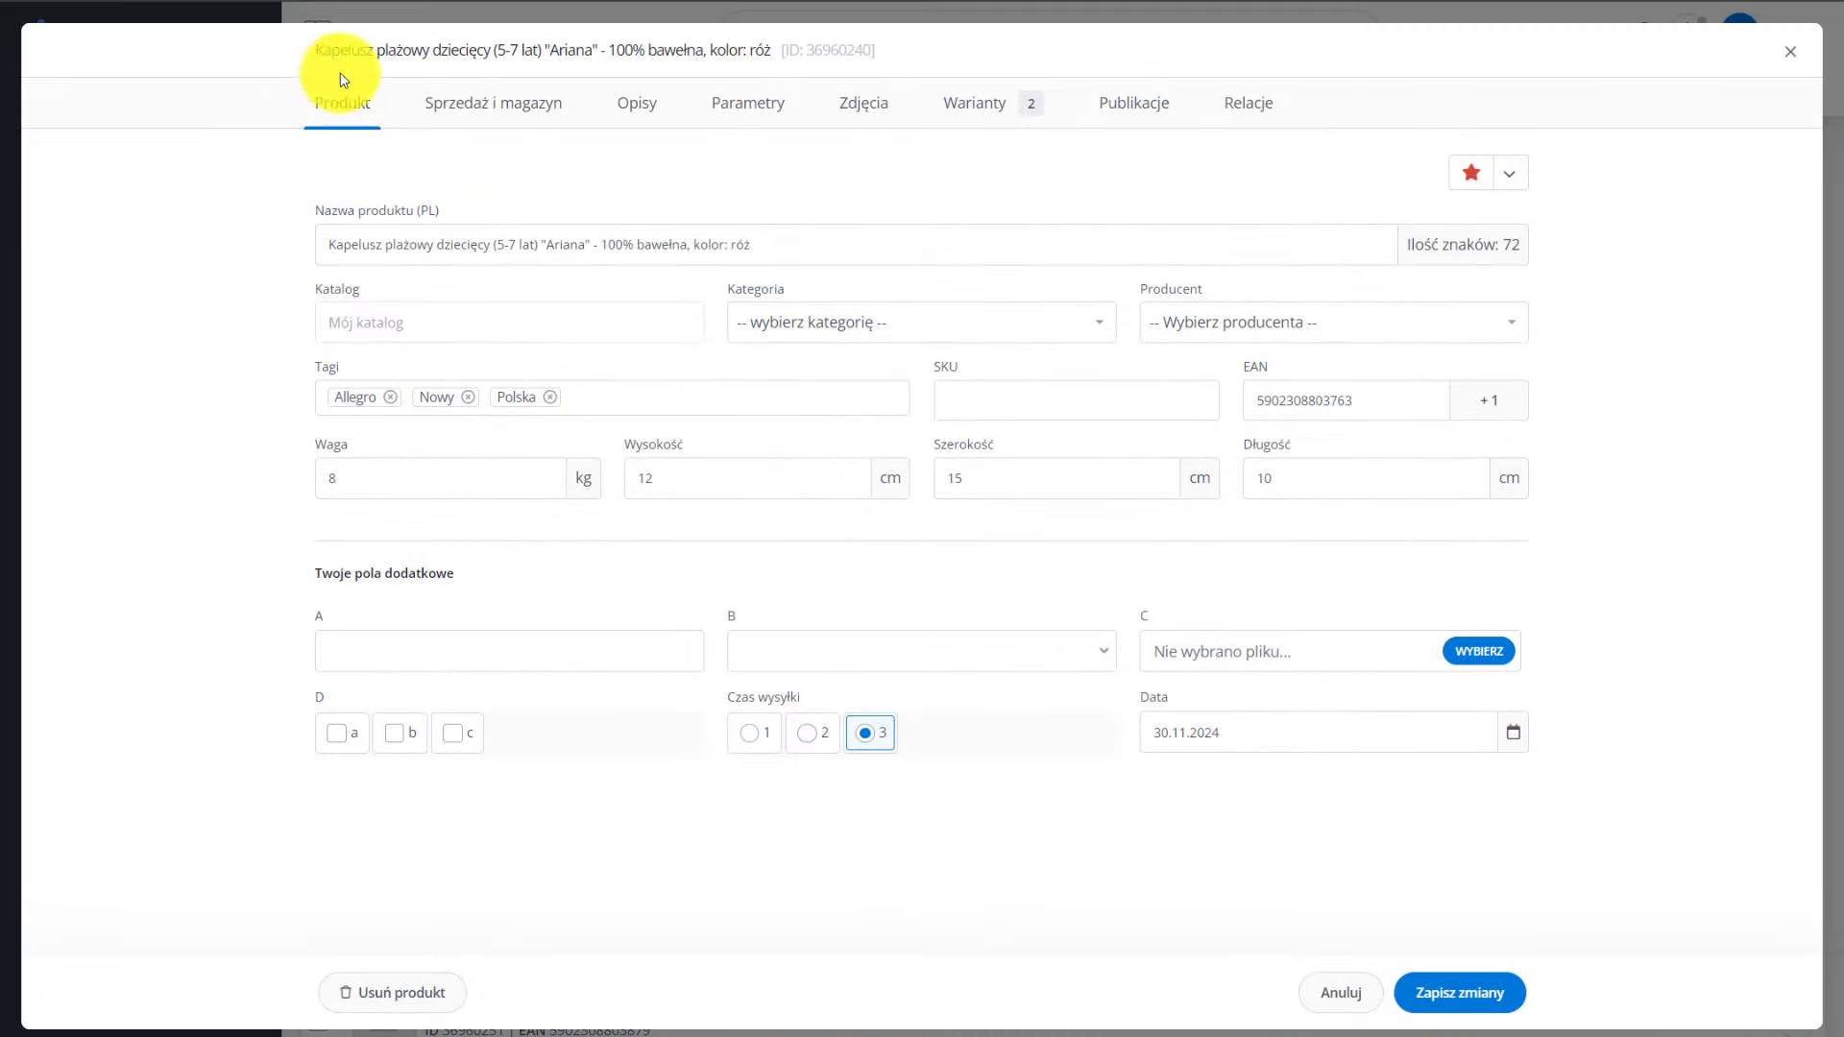
{"action": "left_click", "coordinate": [443, 103]}
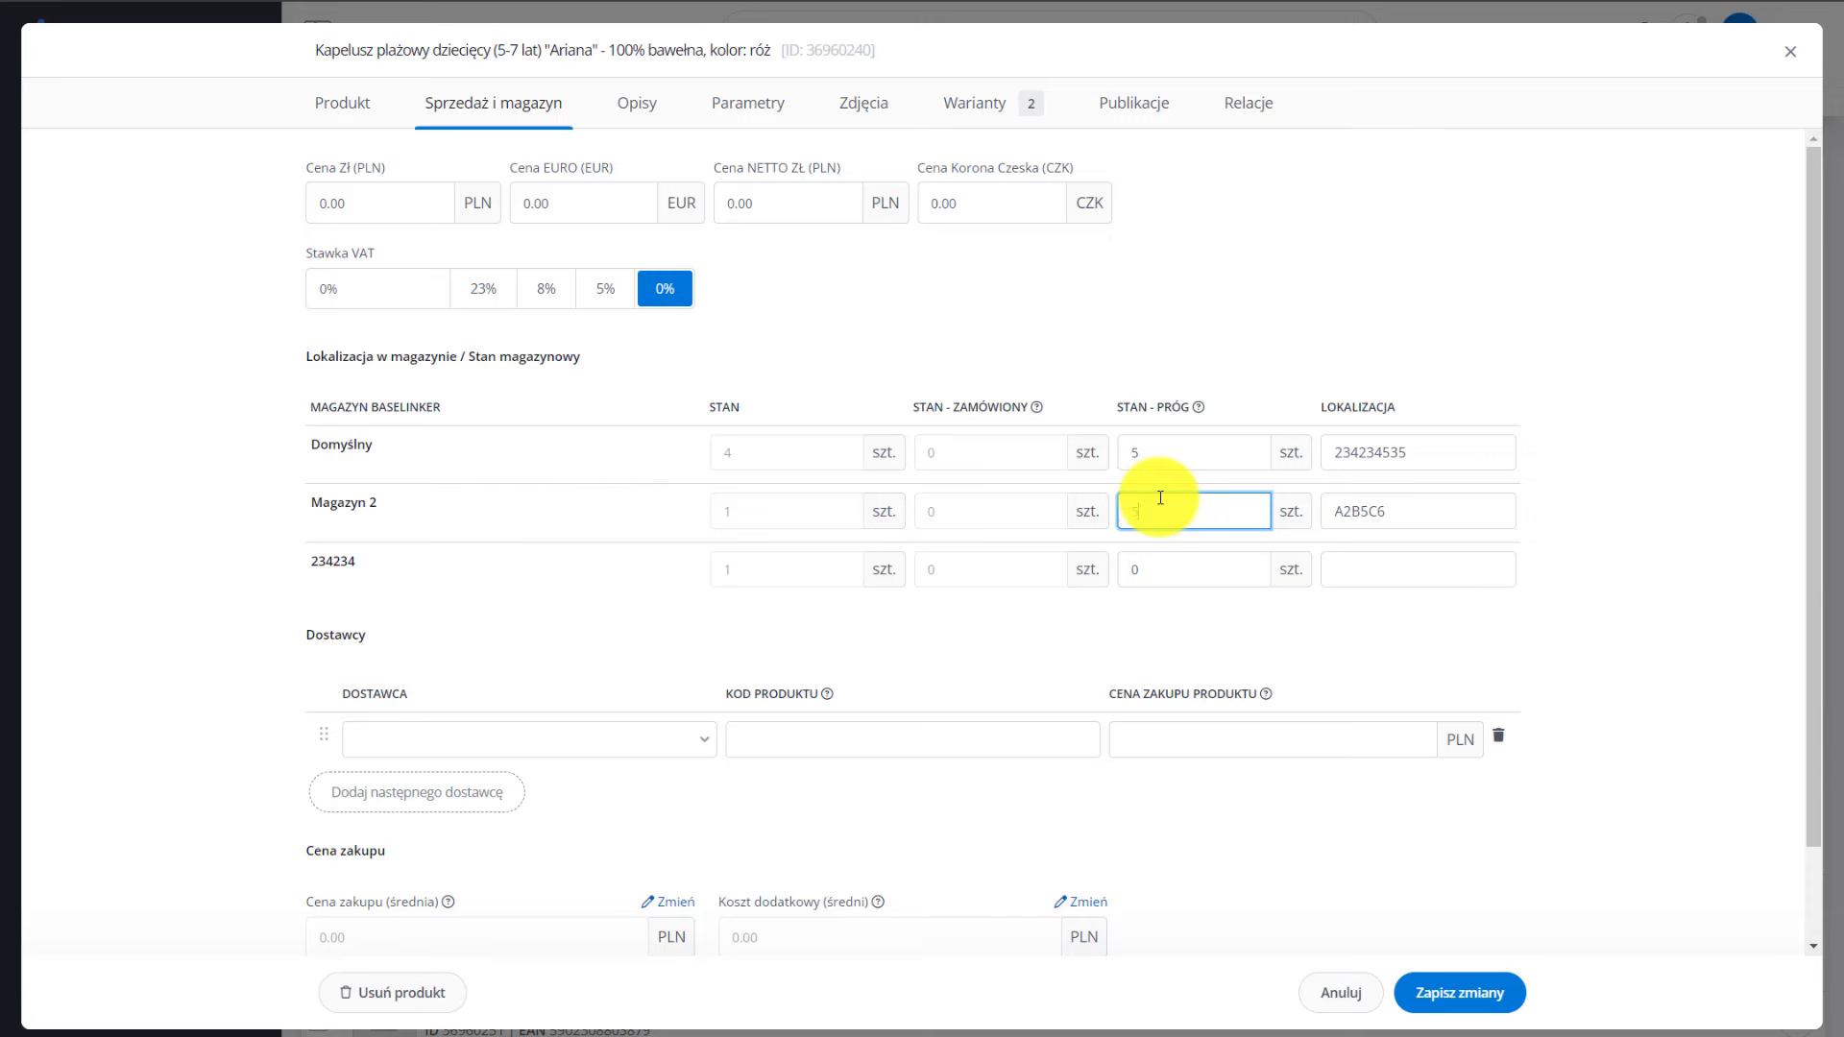
{"action": "left_click", "coordinate": [1182, 567]}
{"action": "type", "text": "5"}
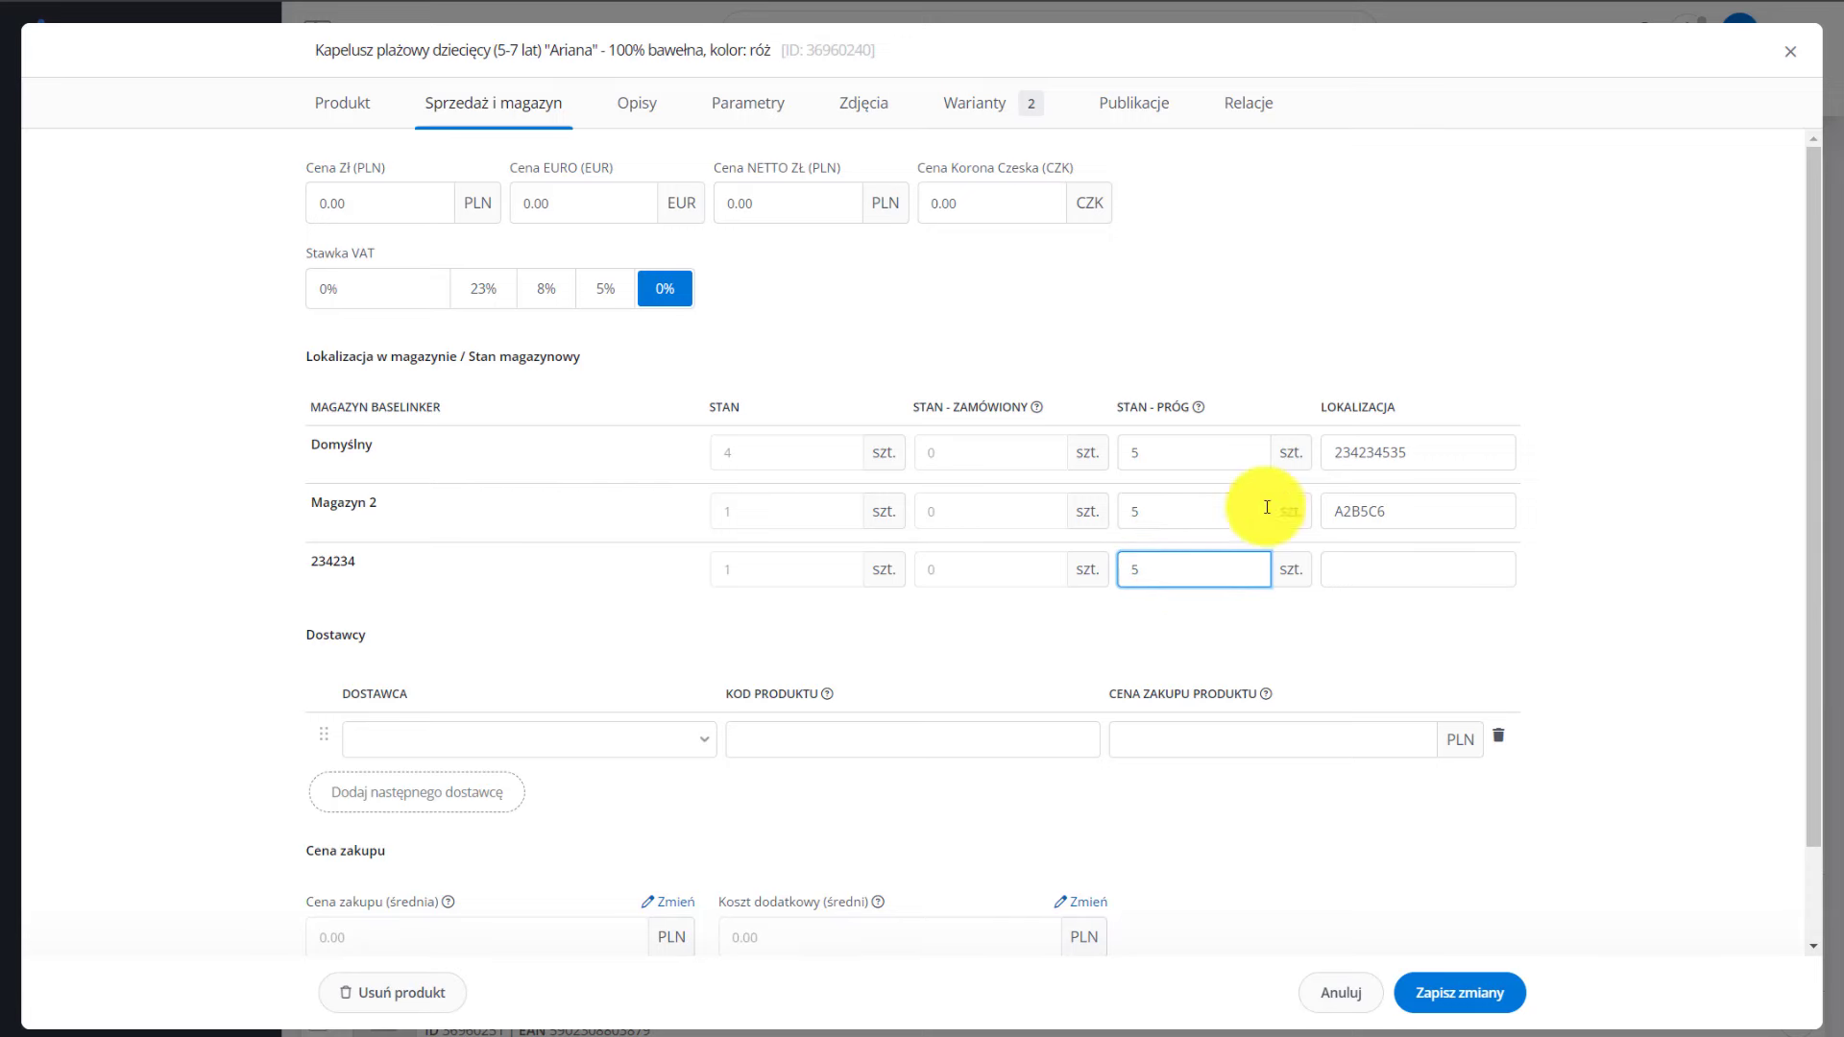
{"action": "left_click", "coordinate": [1482, 991]}
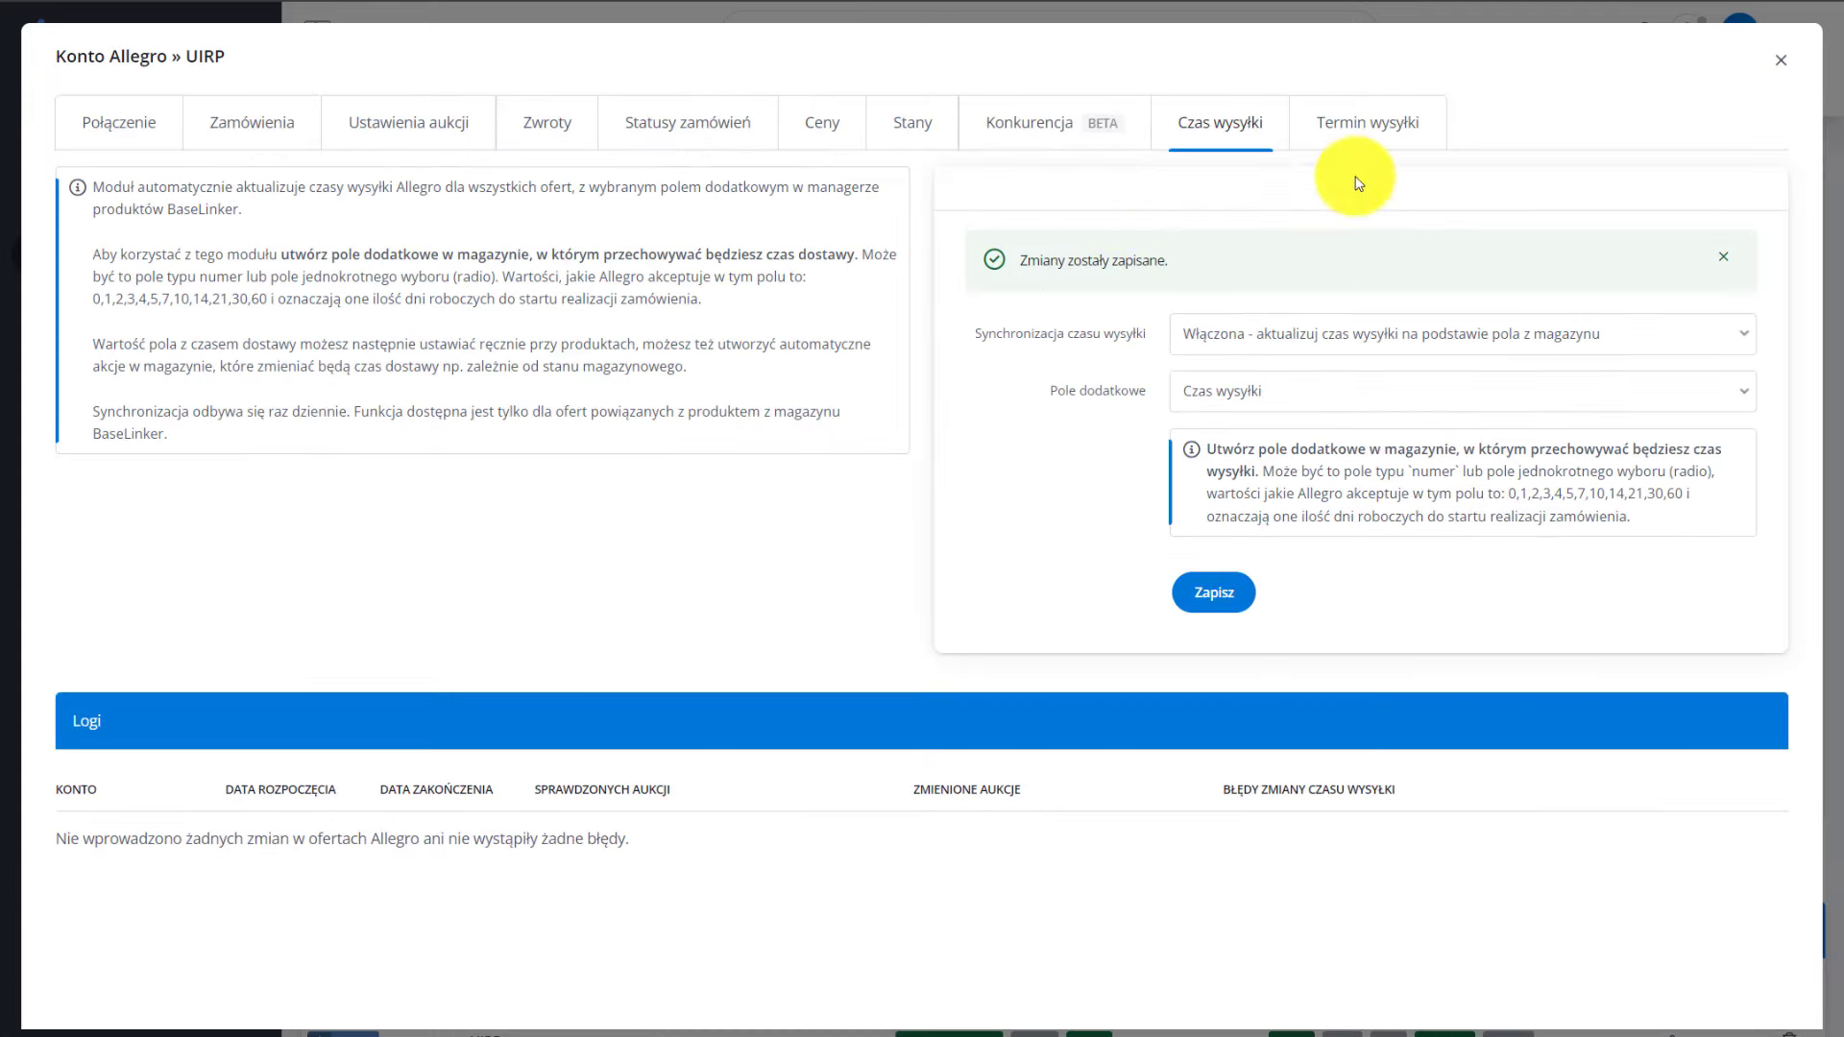
Enable the Allegro account's shipping date synchronization (Termin wysyłki) based on the warehouse field and choose "Data" as the additional field
{"action": "left_click", "coordinate": [1356, 124]}
{"action": "left_click", "coordinate": [1287, 255]}
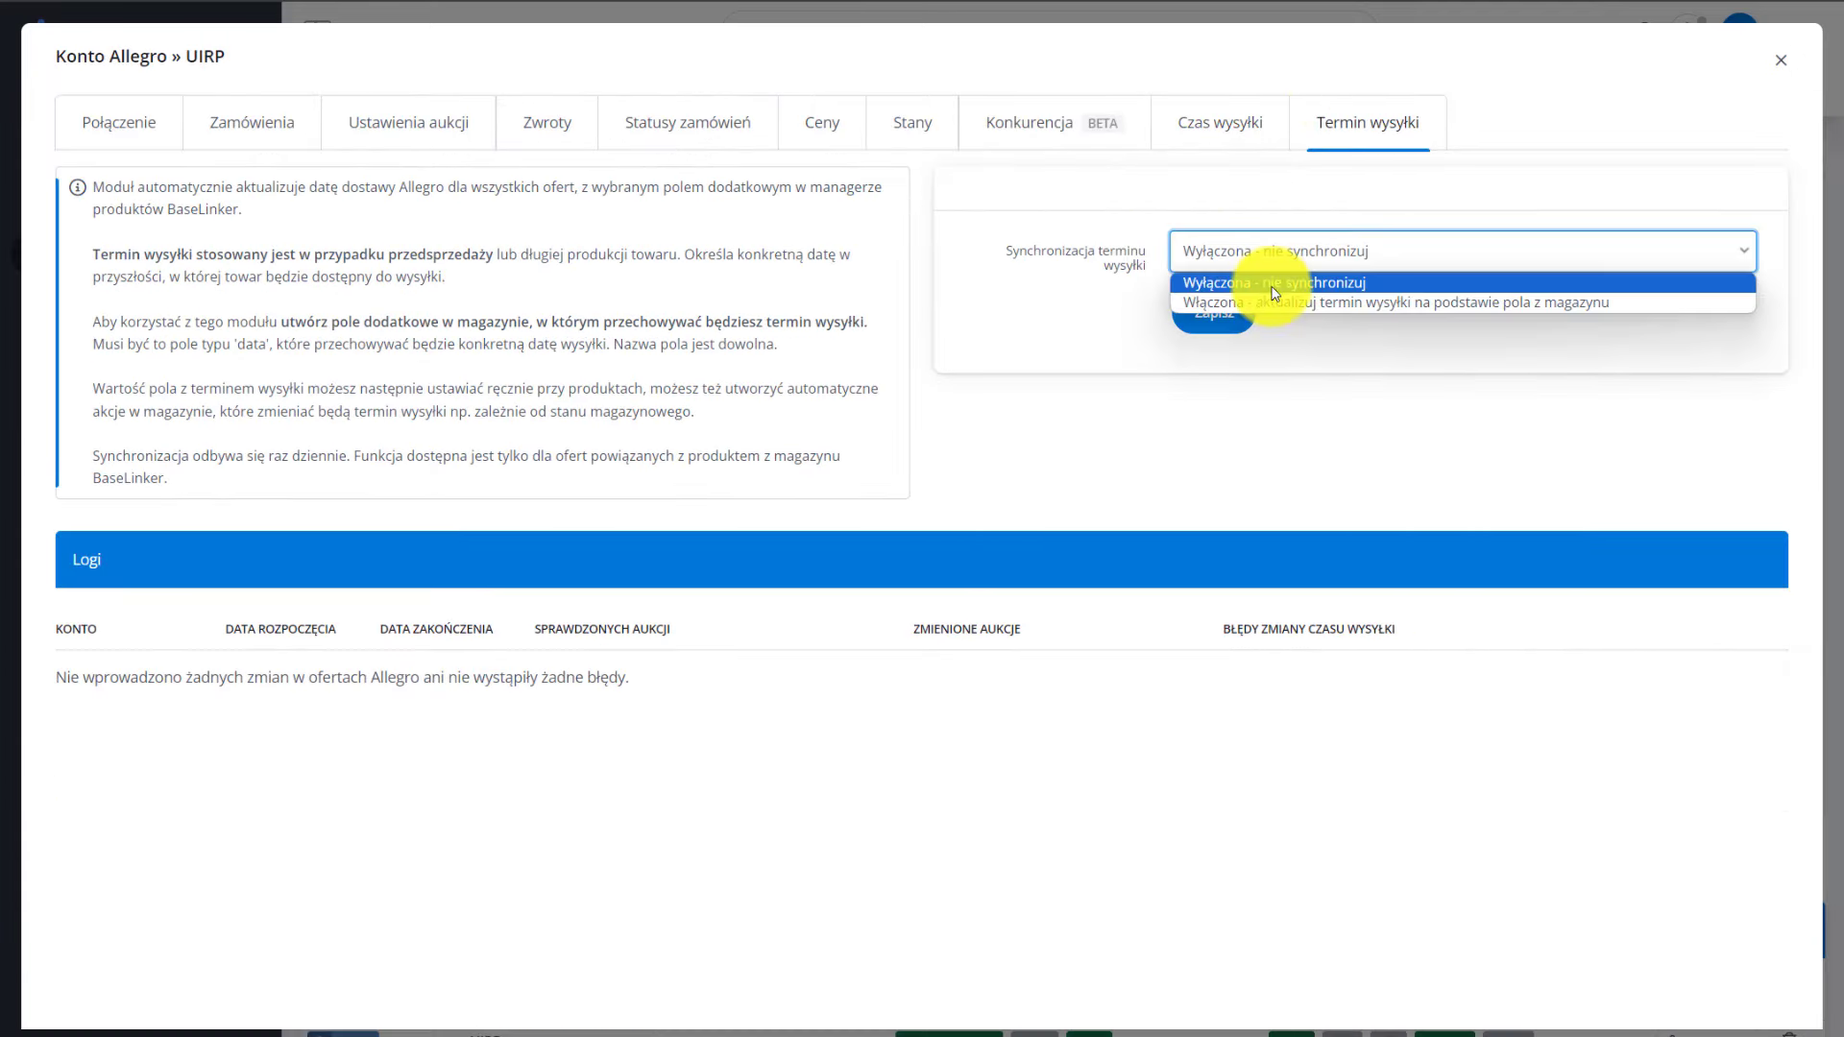
{"action": "left_click", "coordinate": [1277, 304]}
{"action": "left_click", "coordinate": [1222, 315]}
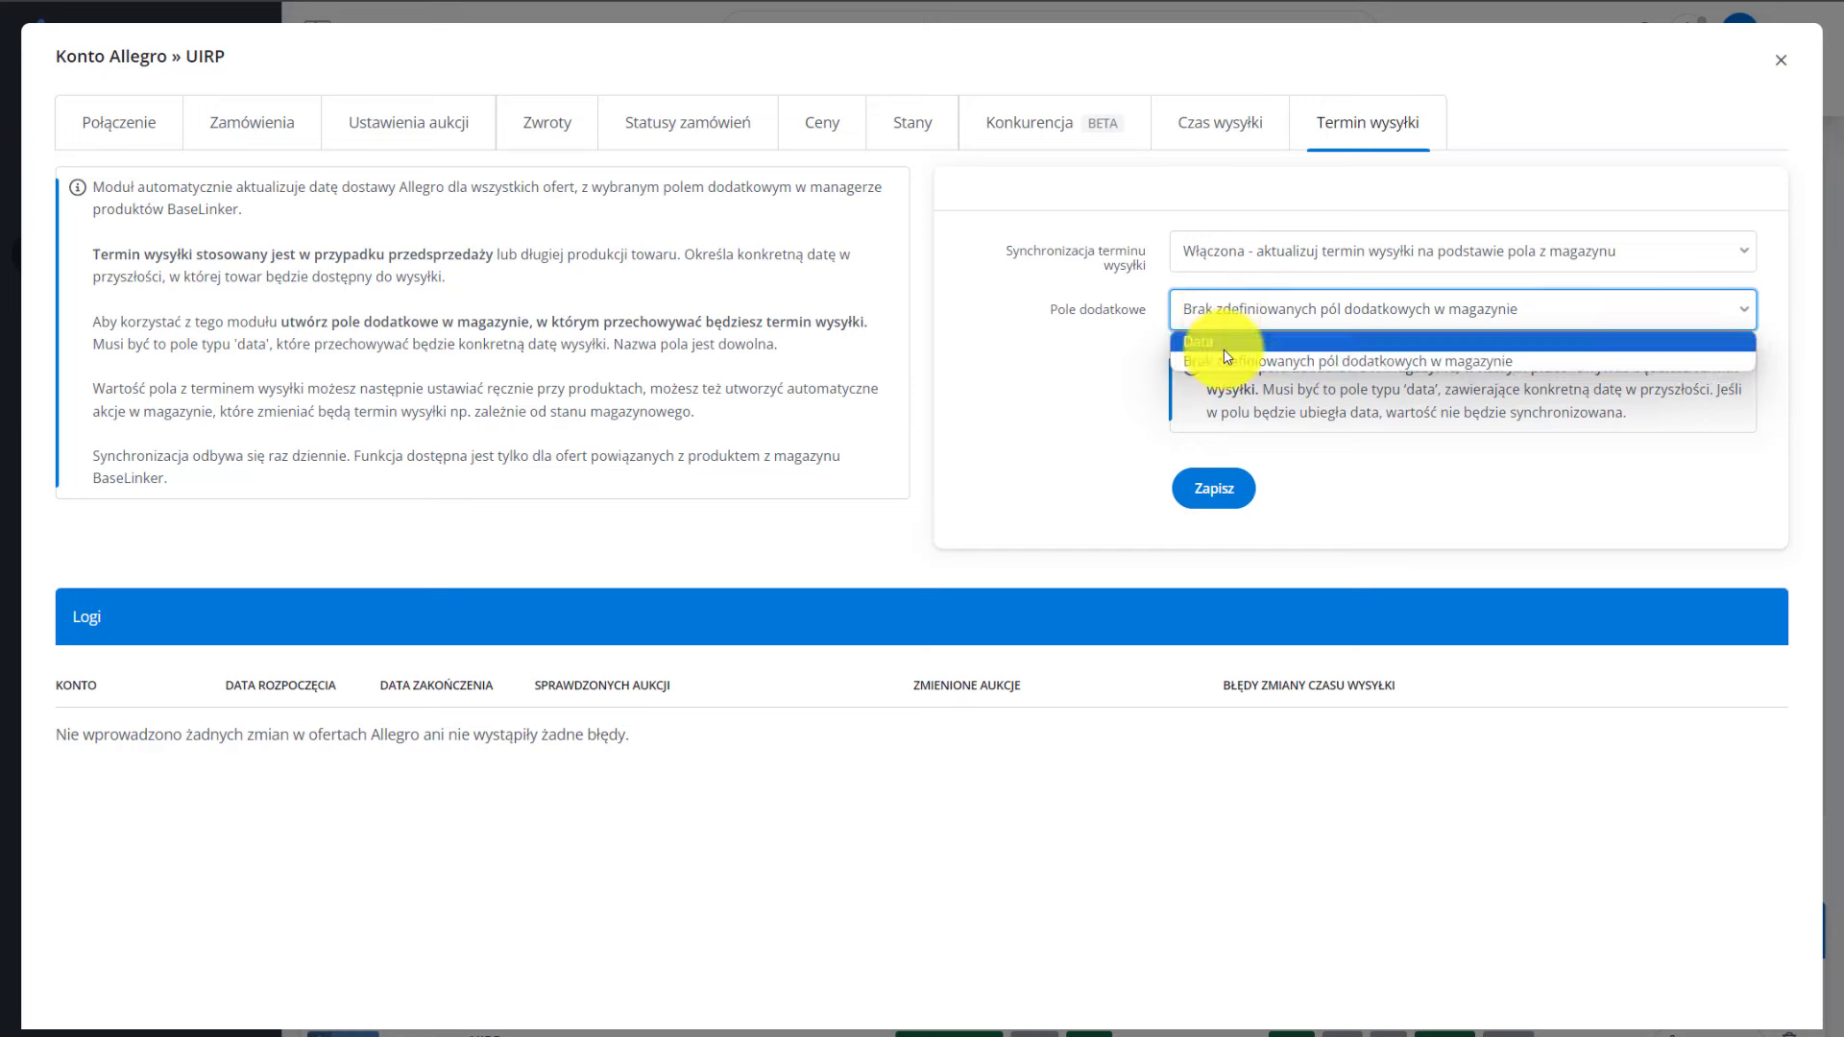
{"action": "left_click", "coordinate": [1212, 342]}
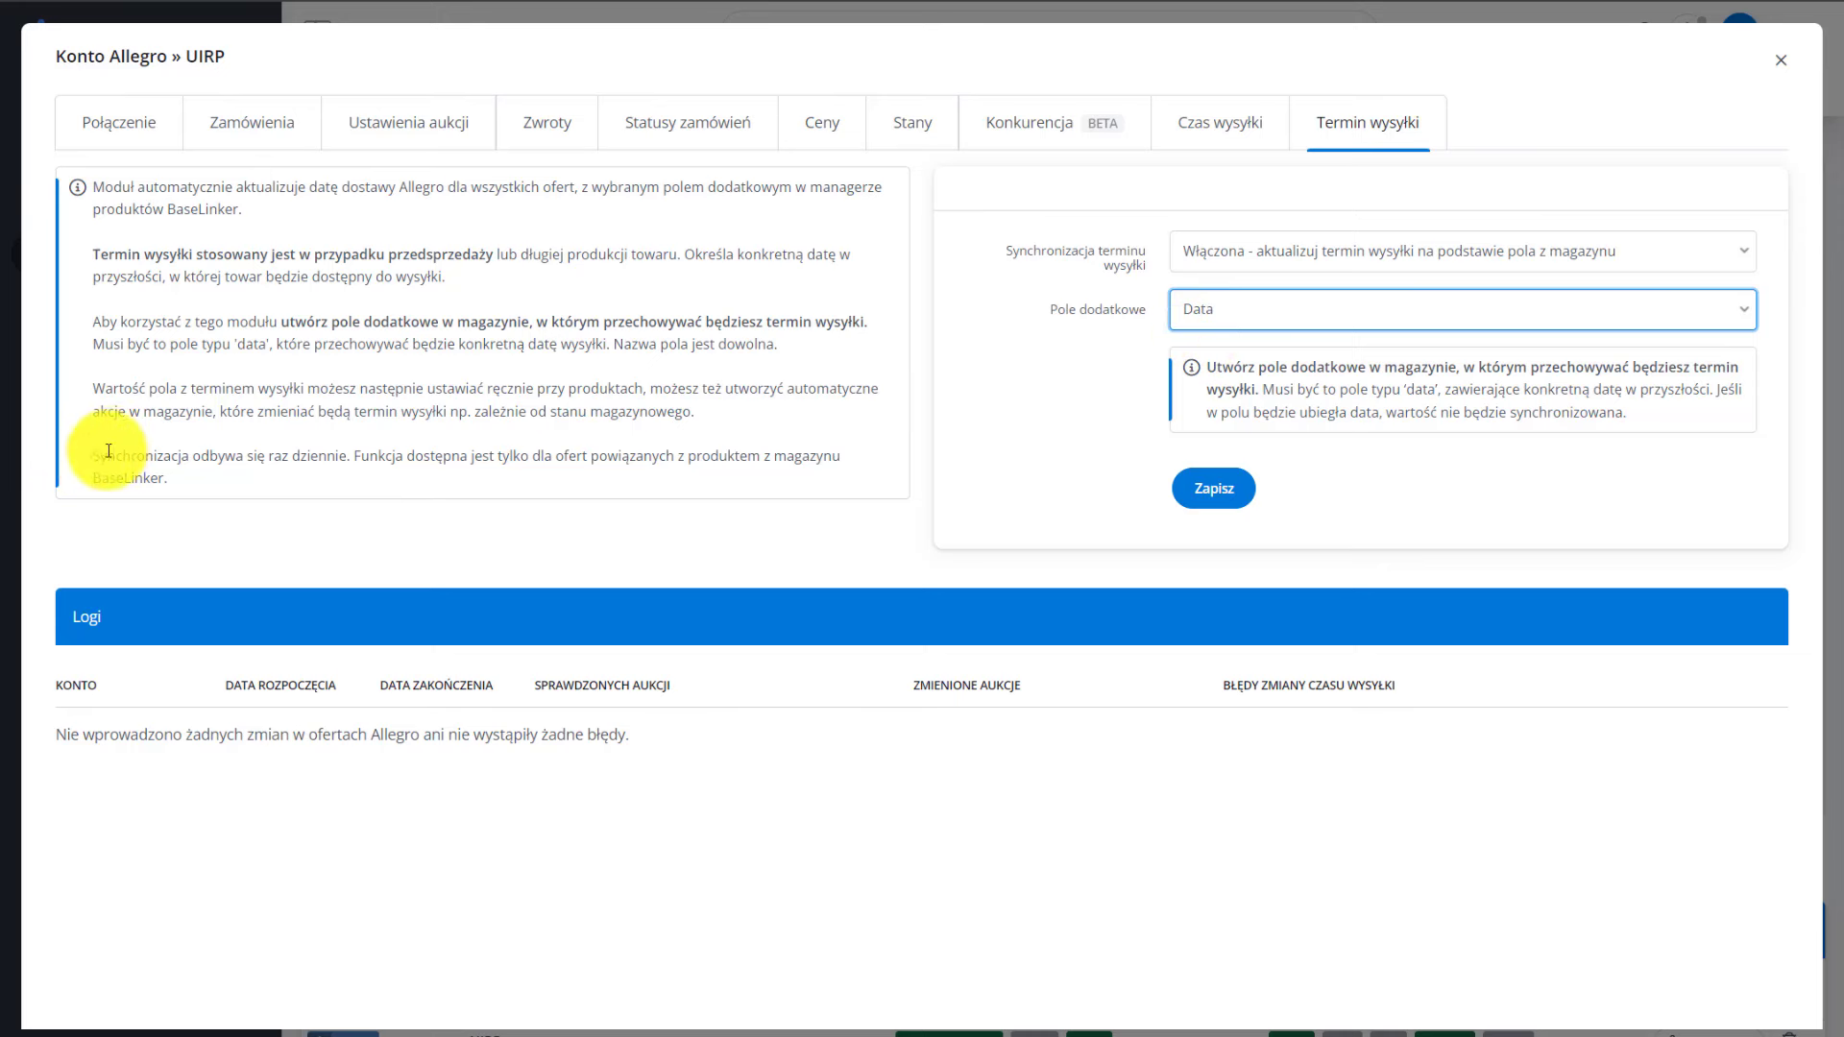
{"action": "left_click_drag", "start_coordinate": [94, 455], "coordinate": [321, 481]}
{"action": "left_click", "coordinate": [252, 475]}
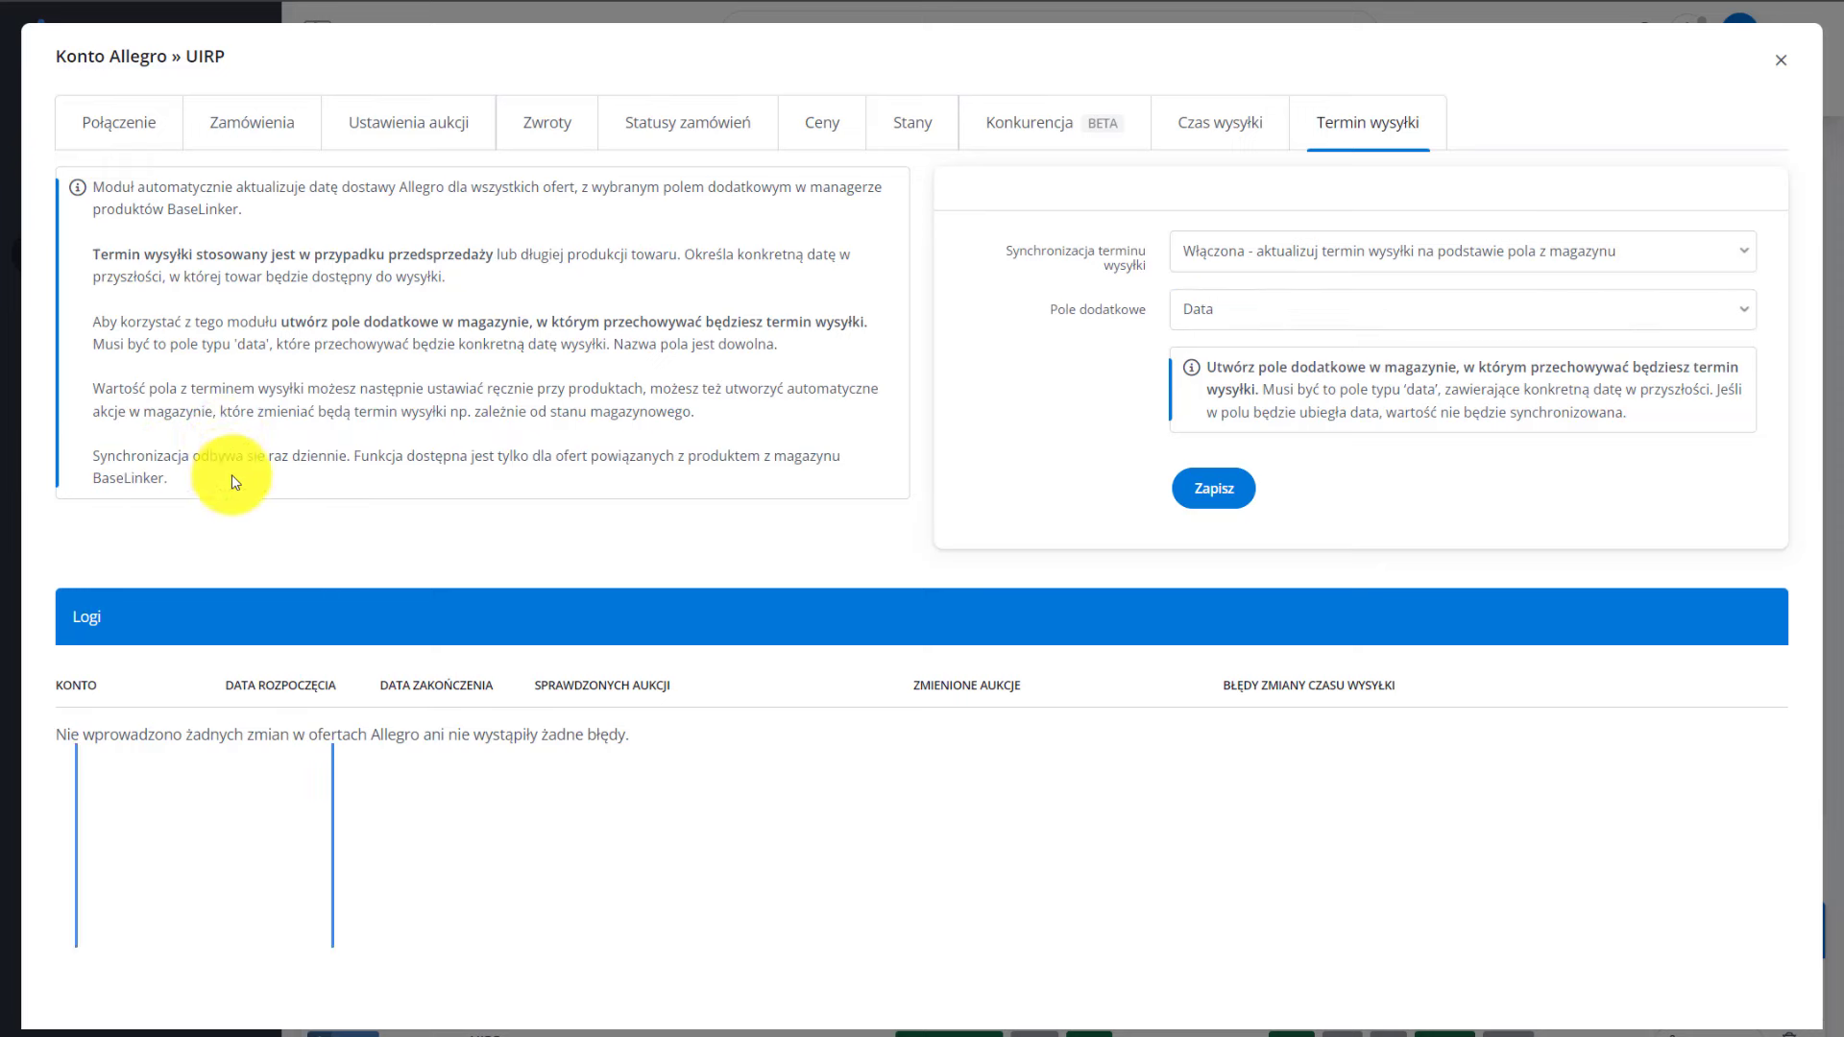